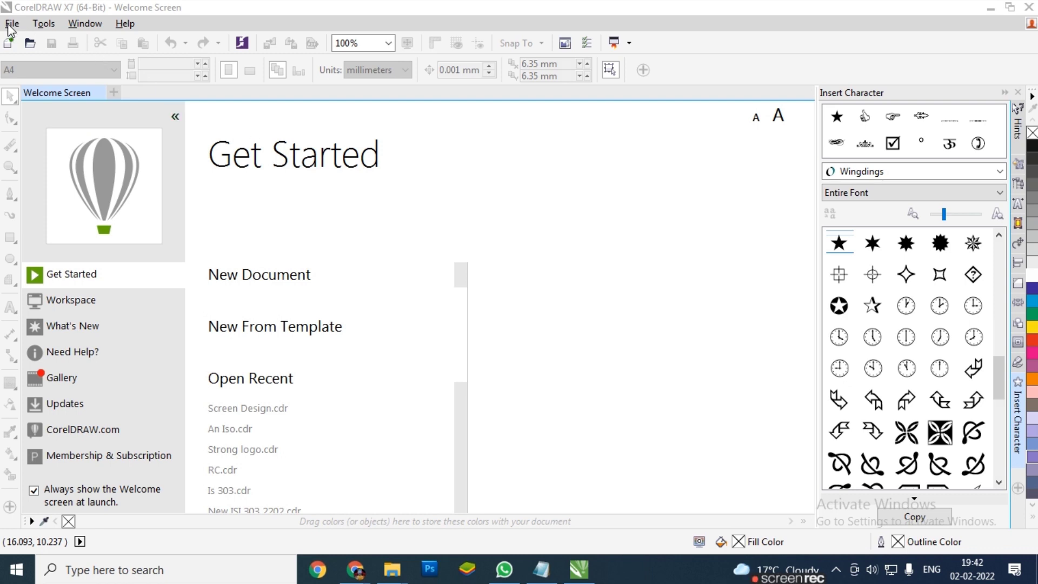
Create a new portrait A4 document in CMYK at 300 dpi with the default settings.
left_click(11, 25)
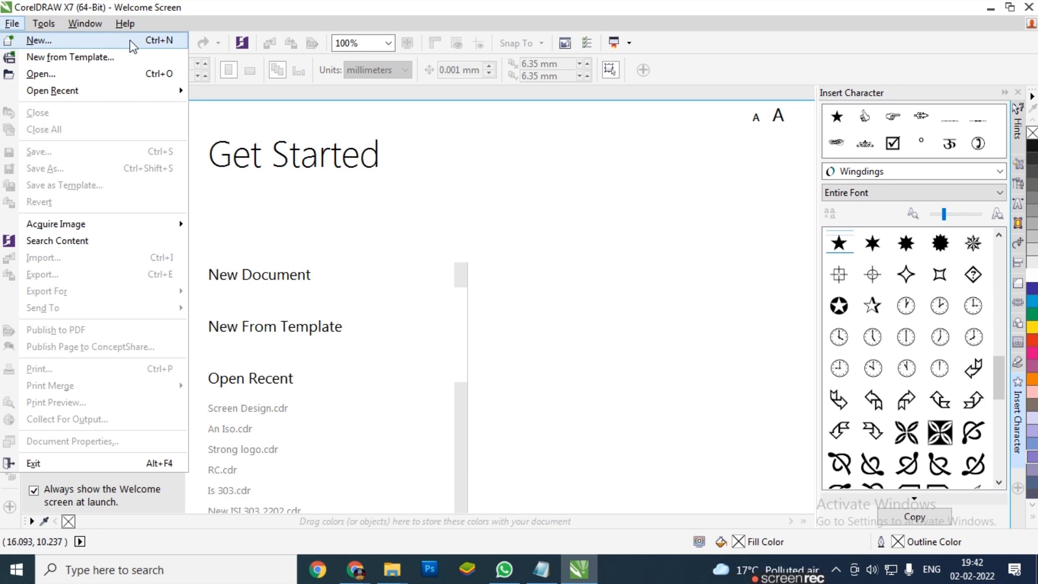
left_click(89, 40)
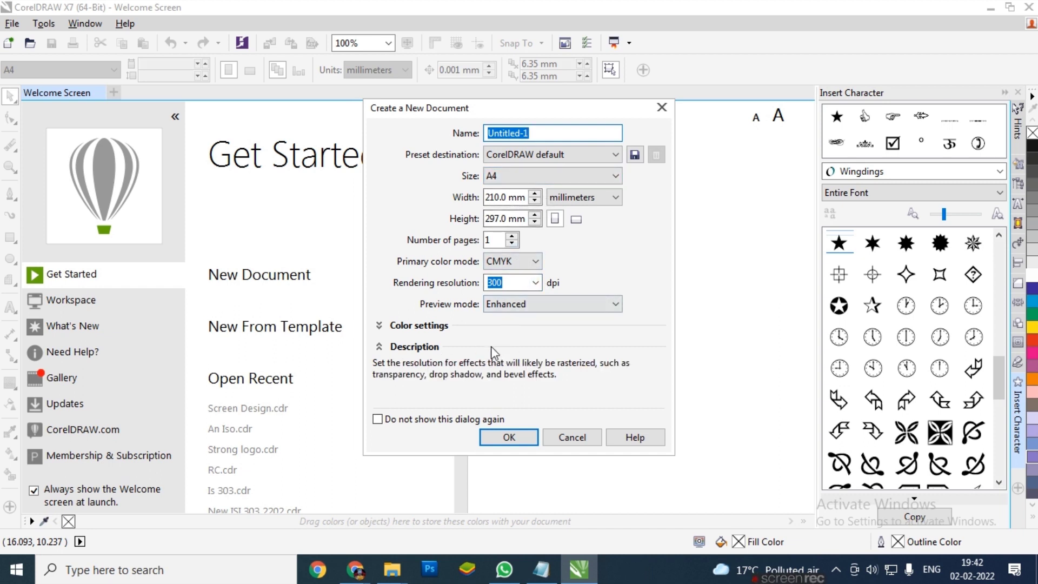
left_click(517, 446)
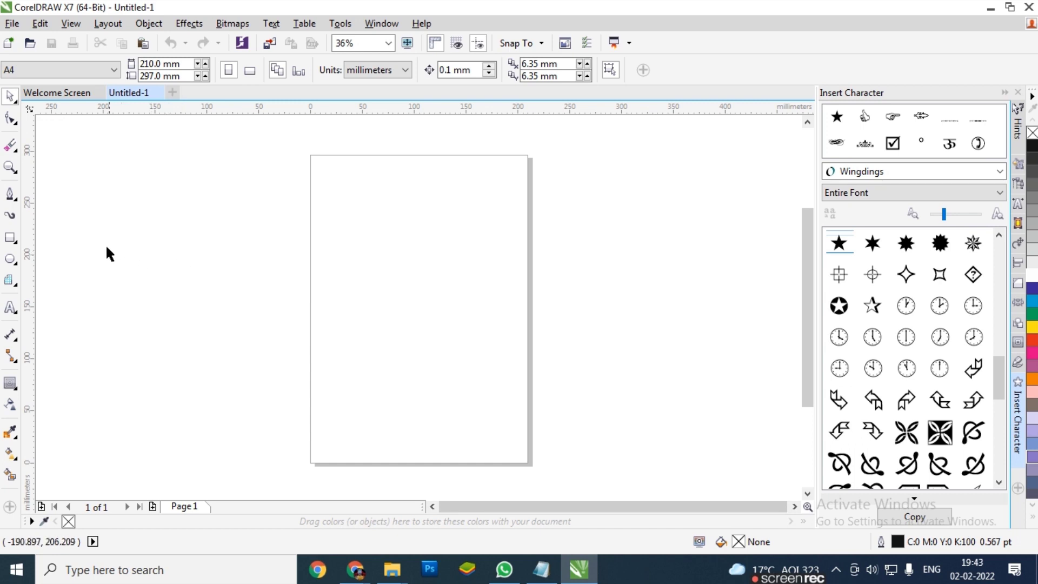
Draw a rectangle about 84 mm wide and 91 mm high in the upper part of the page.
left_click(10, 238)
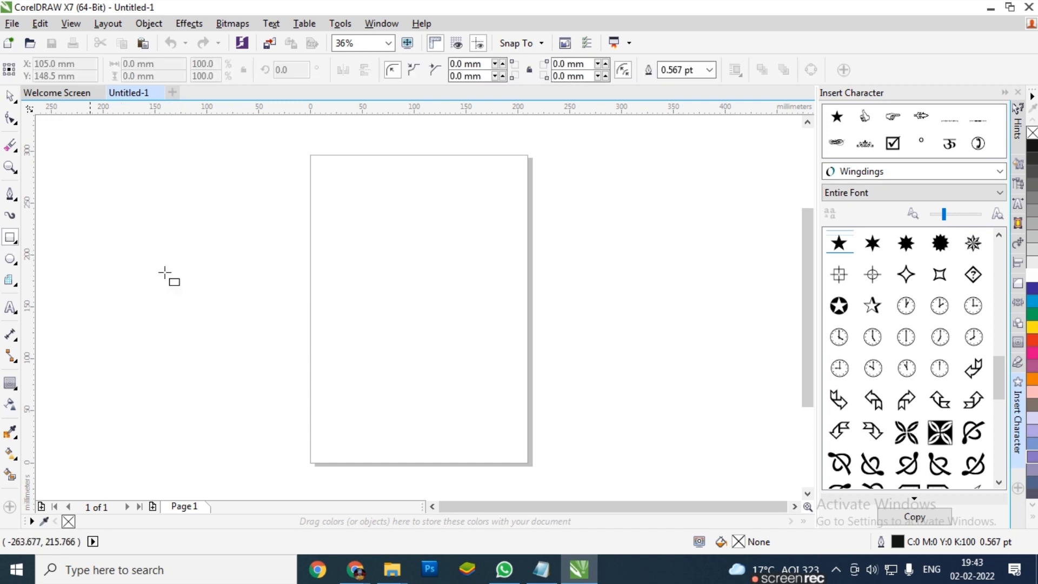
left_click_drag(344, 227, 432, 323)
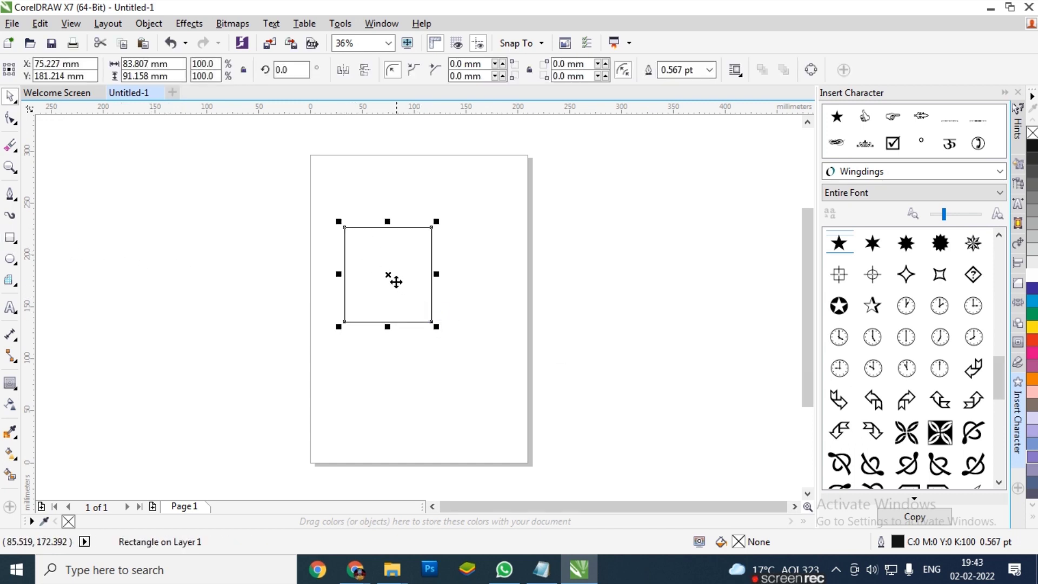
left_click(287, 177)
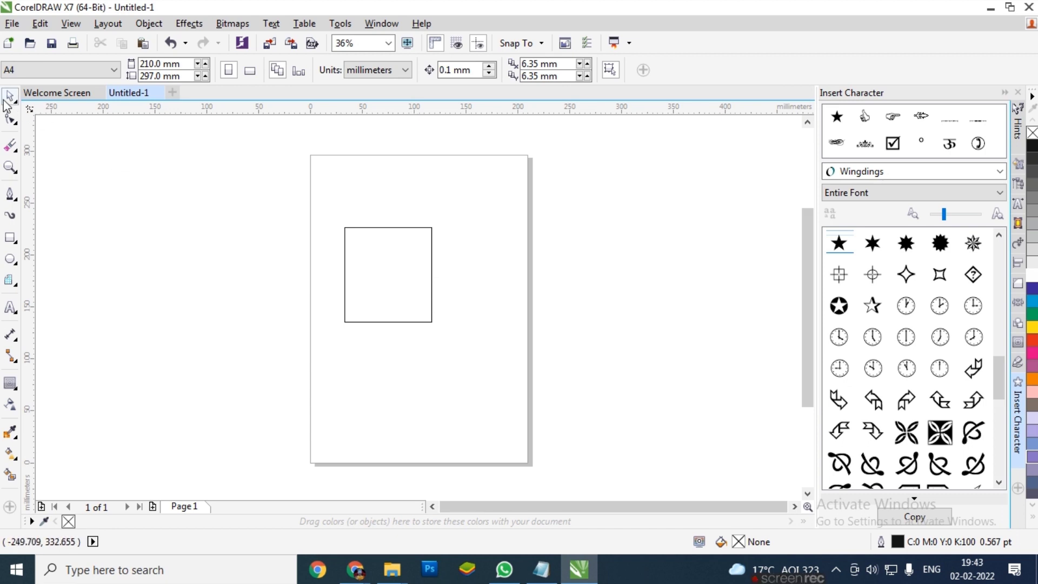
Reposition the rectangle on the page with the Pick tool, leaving its centre at about X 80 mm, Y 204 mm.
left_click(389, 270)
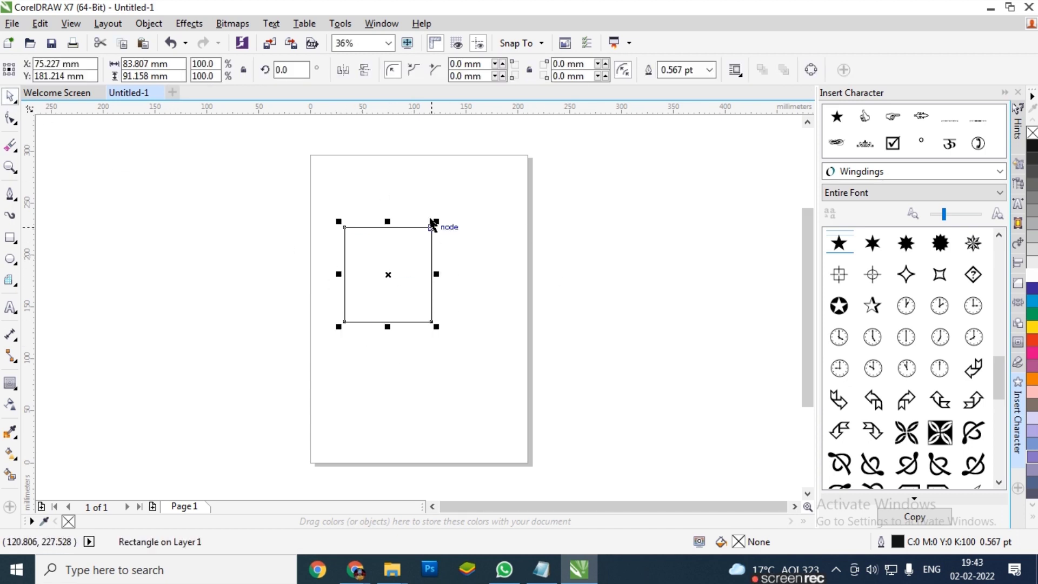
left_click_drag(388, 269, 345, 274)
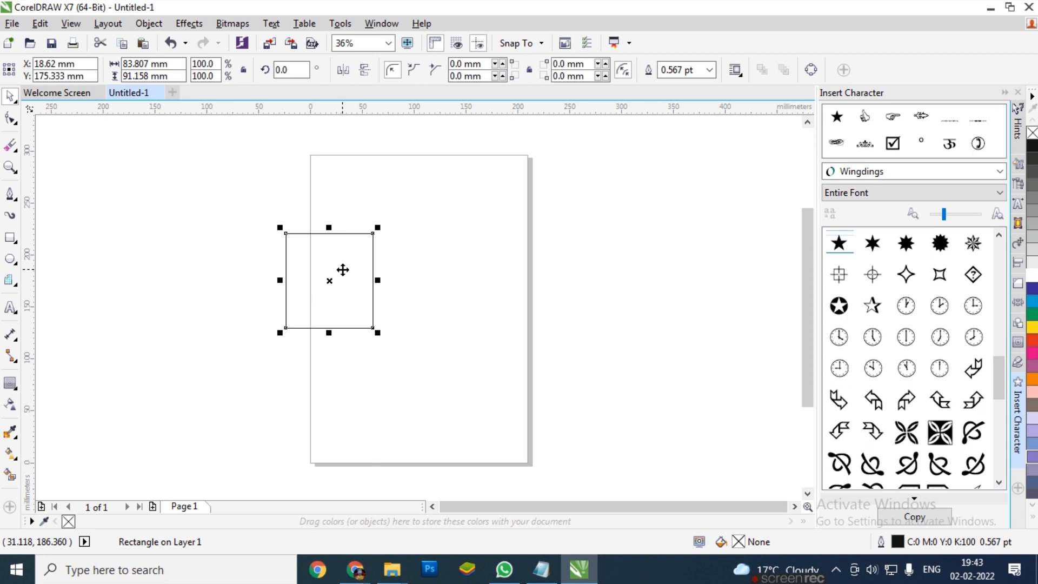
left_click(412, 264)
left_click(313, 291)
left_click_drag(316, 292, 393, 253)
left_click(635, 273)
left_click(396, 269)
left_click_drag(325, 271, 406, 283)
left_click_drag(468, 277, 410, 249)
left_click(530, 244)
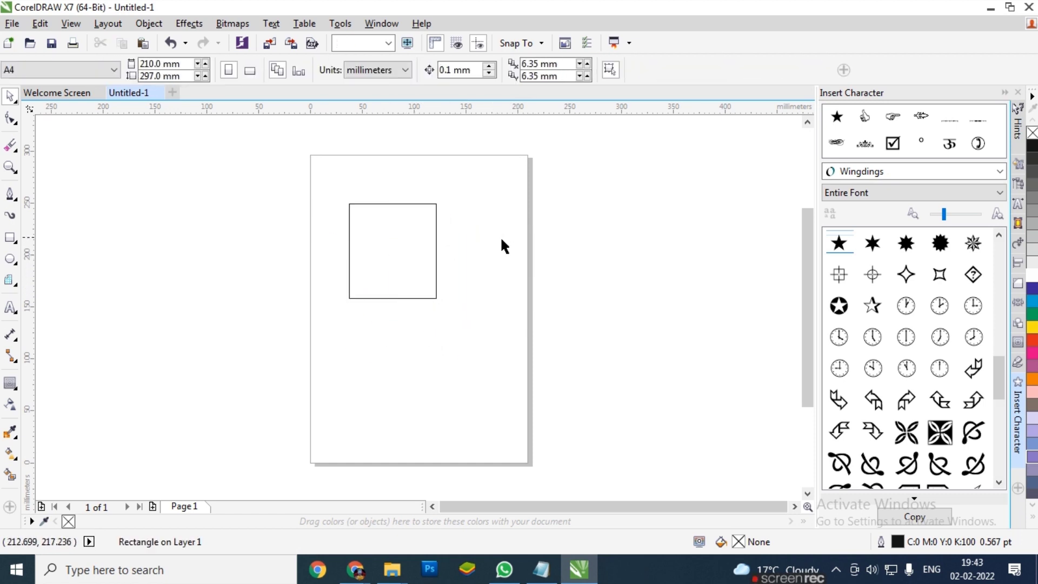
Round all four corners of the rectangle to about 24 mm with the Shape tool.
left_click(13, 123)
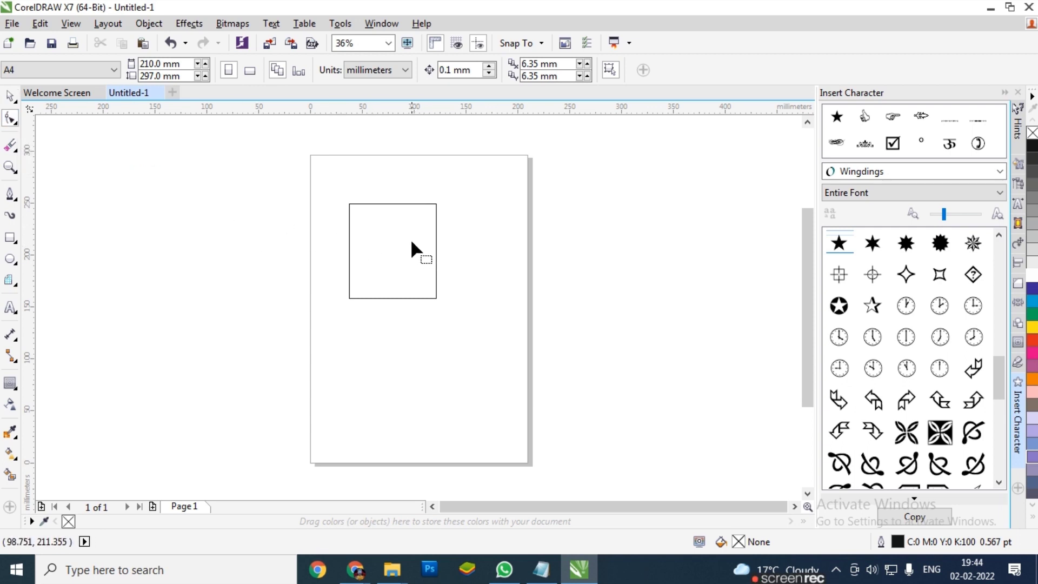
left_click(395, 223)
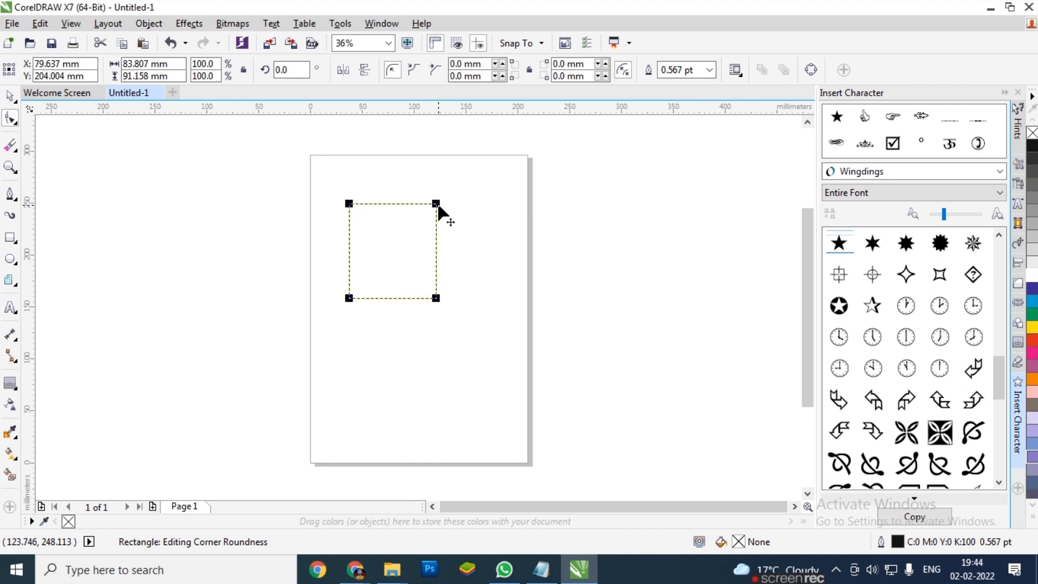
left_click_drag(438, 206, 452, 228)
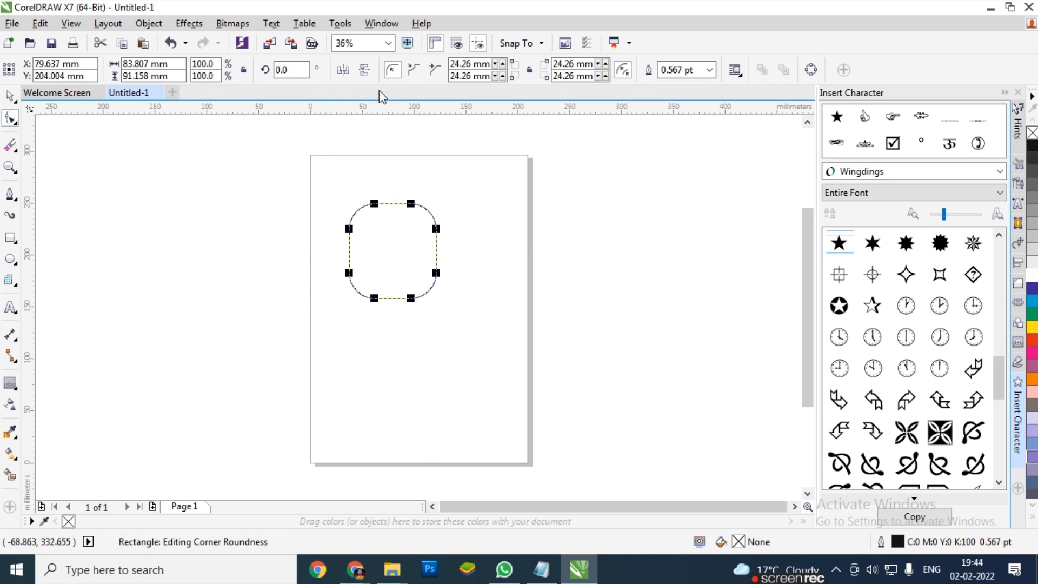
Try other corner styles on the rectangle, including chamfered, and return it to square corners with 0 mm radius.
left_click(414, 69)
left_click(433, 74)
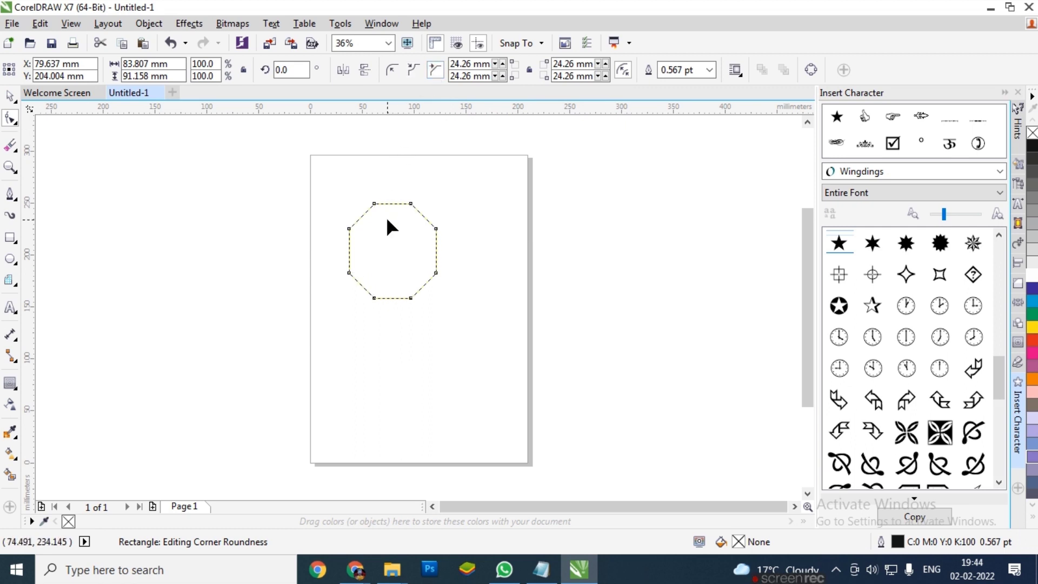
left_click(392, 73)
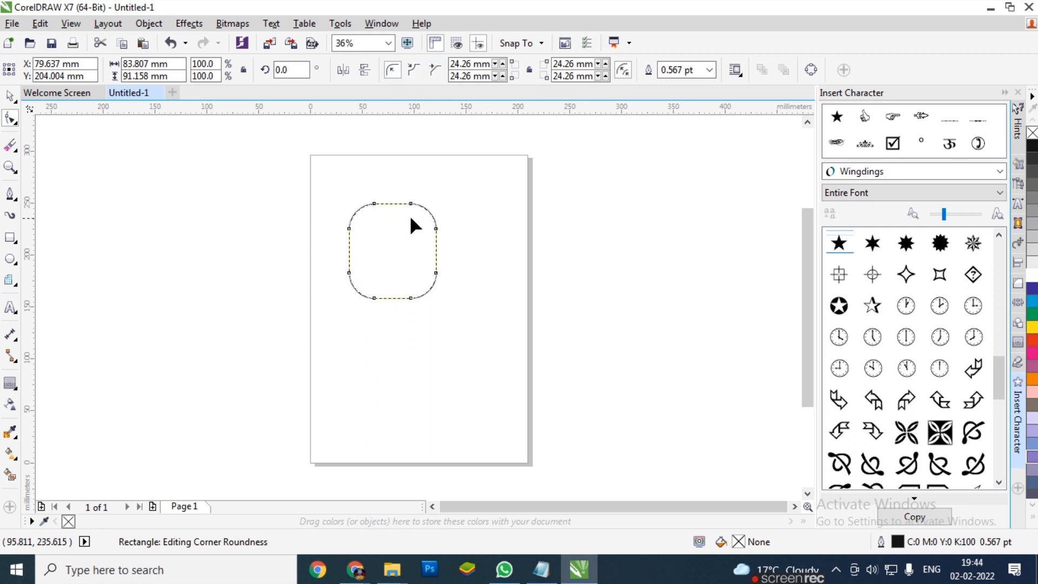
left_click_drag(411, 203, 450, 199)
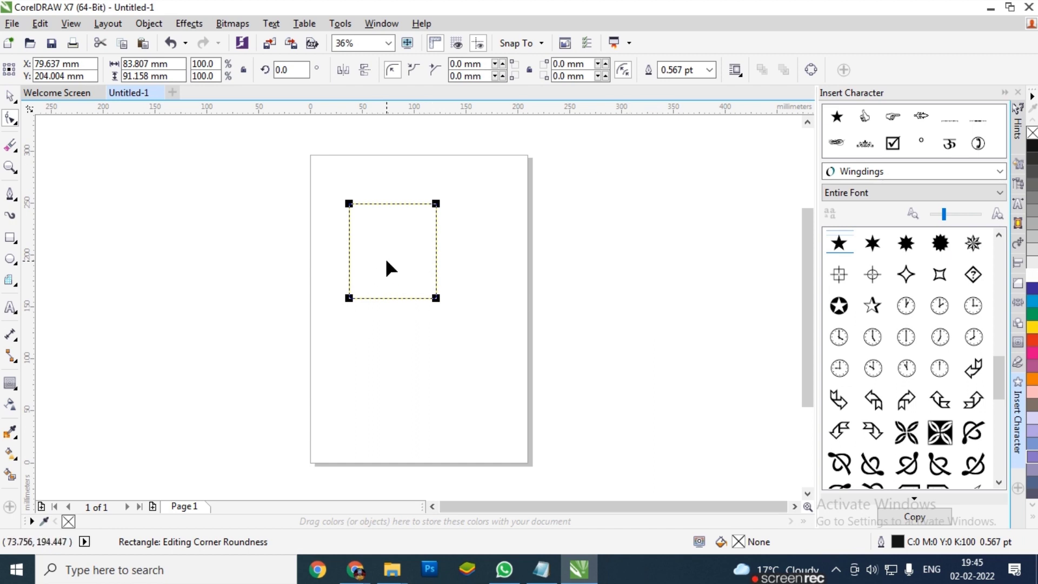
Try converting the rectangle to curves and undo the conversion.
key("ctrl+q")
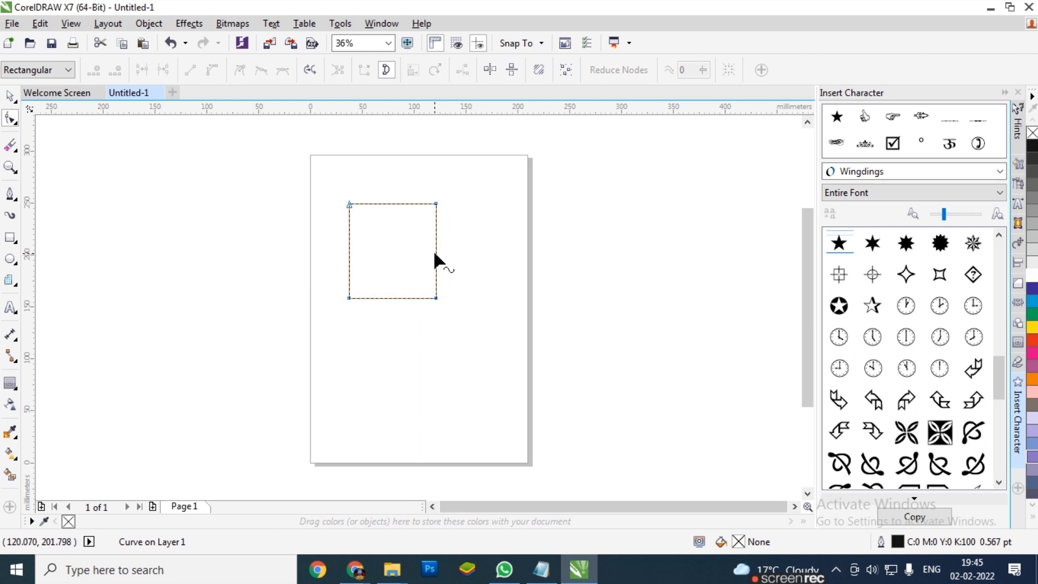
key("space")
key("ctrl+z")
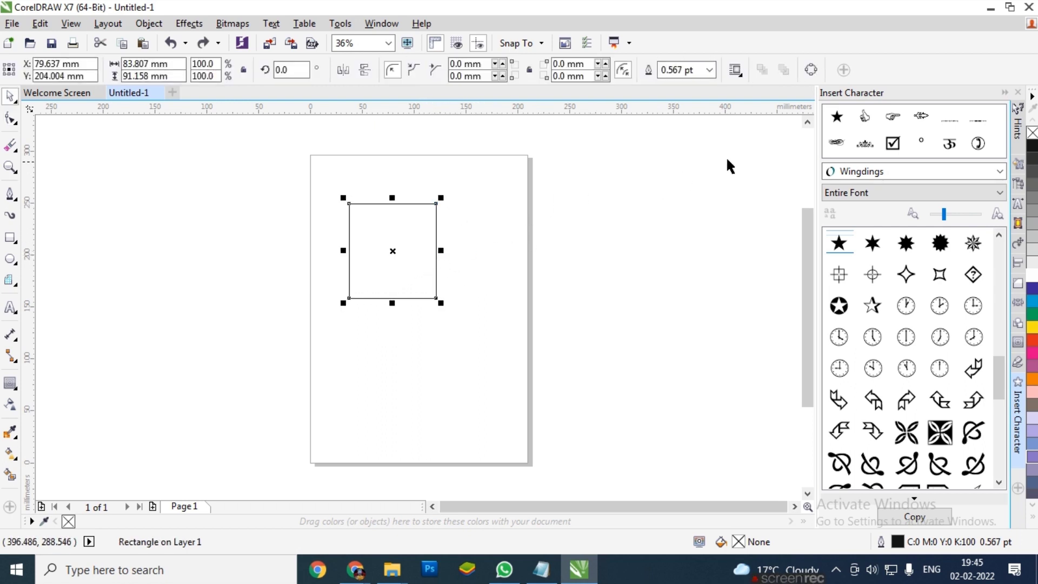
Reselect the rectangle for node editing and convert it to curves.
left_click(465, 219)
left_click(435, 231)
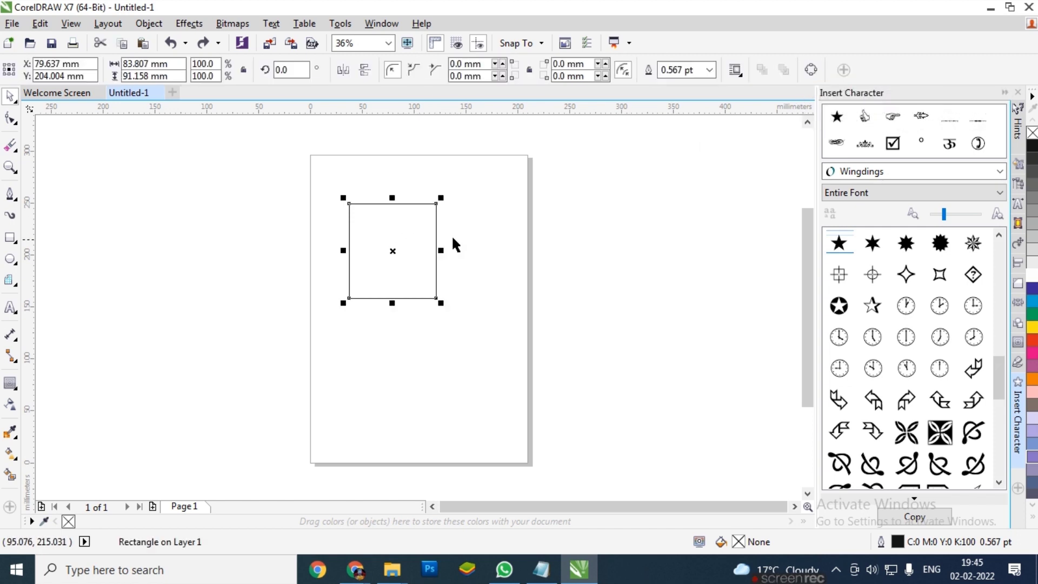
left_click(12, 124)
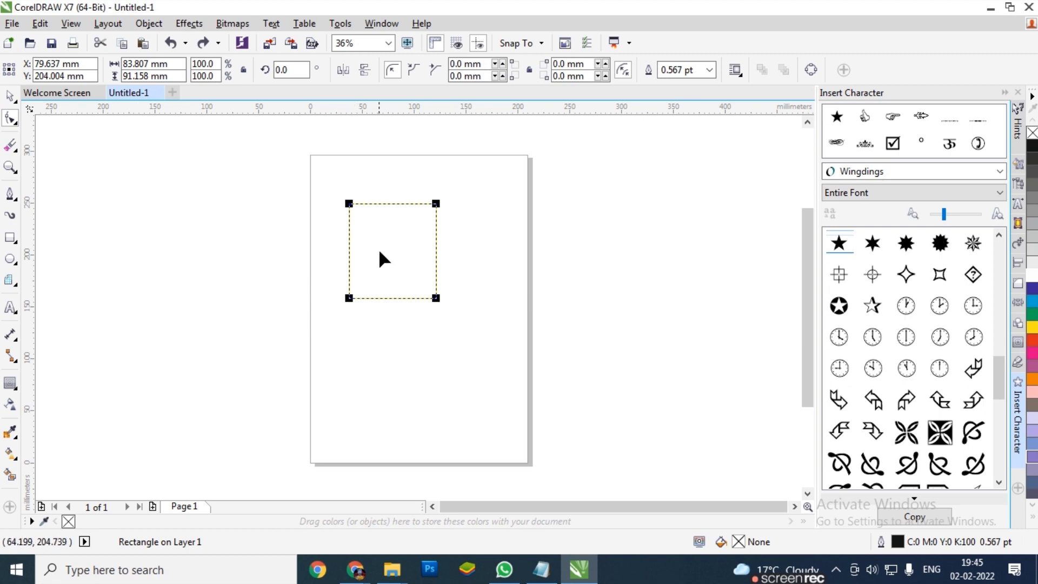
left_click(811, 69)
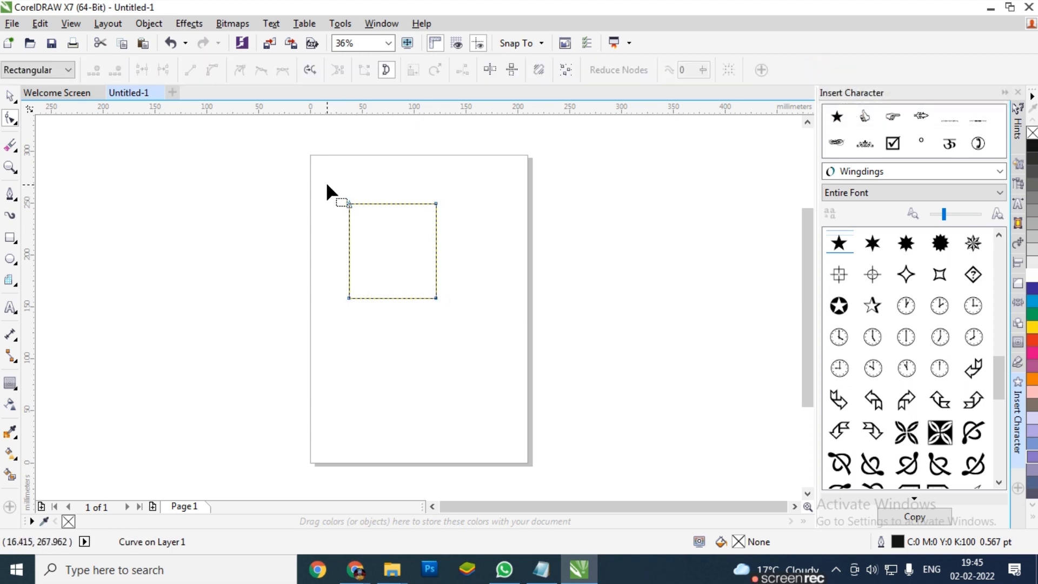
Select the shape's two upper corner nodes and convert their line segments to curves.
scroll(329, 183, "up", 1)
left_click_drag(400, 217, 452, 228)
left_click_drag(323, 185, 468, 243)
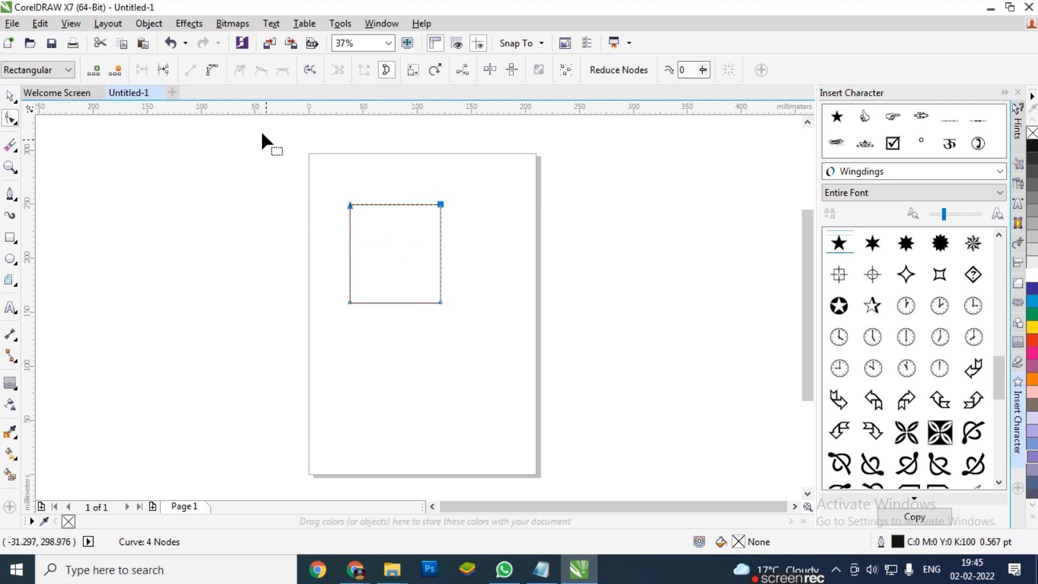
left_click(211, 70)
left_click(212, 73)
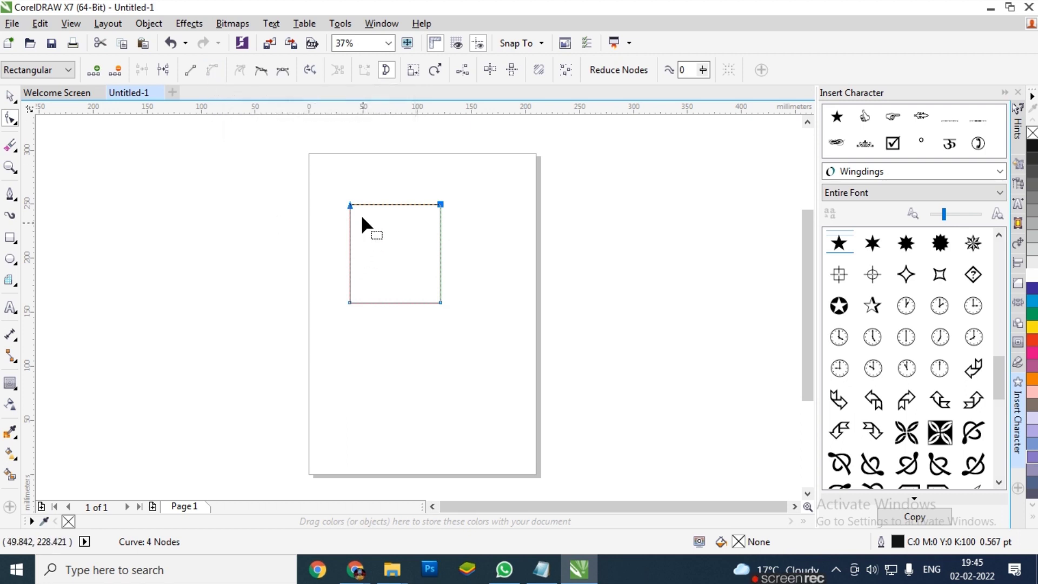
Bend the shape's upper edge into an S-shaped wave using its curve handles.
left_click(377, 174)
left_click_drag(389, 178, 336, 211)
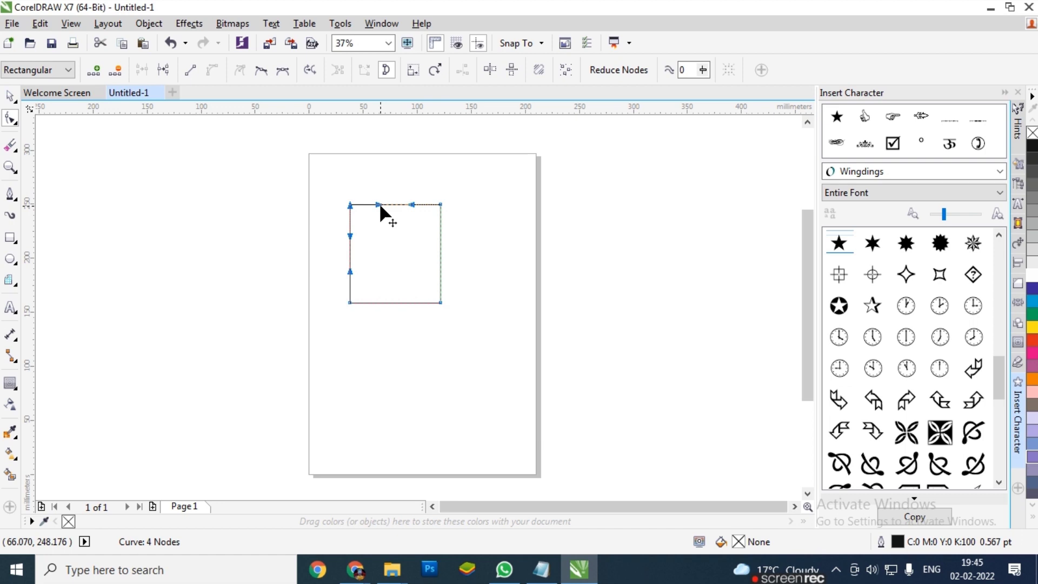
left_click_drag(382, 205, 369, 174)
left_click_drag(407, 208, 392, 220)
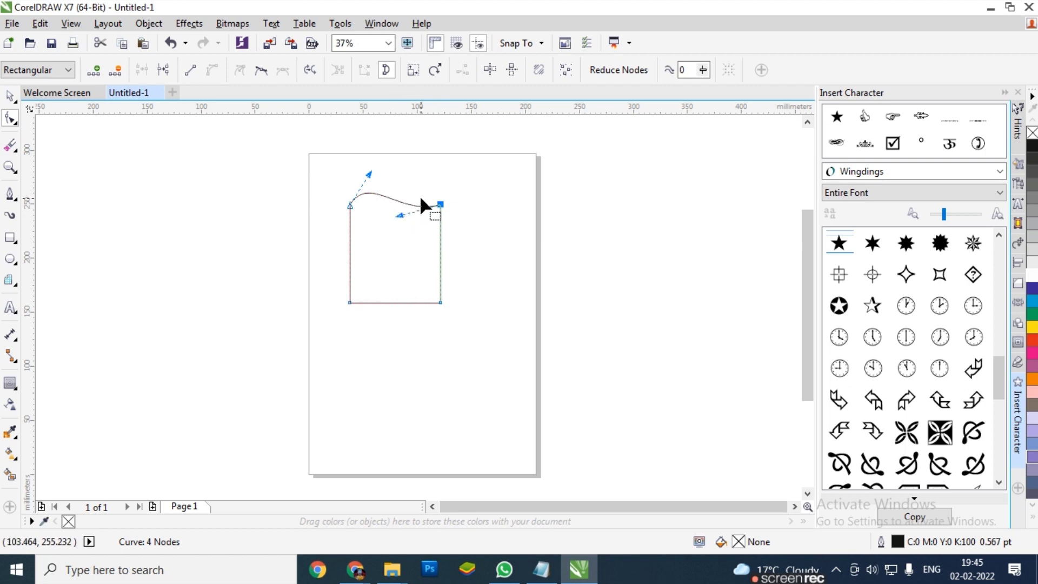
Convert the shape's right, lower and left edges from lines to curves.
left_click_drag(443, 250, 422, 327)
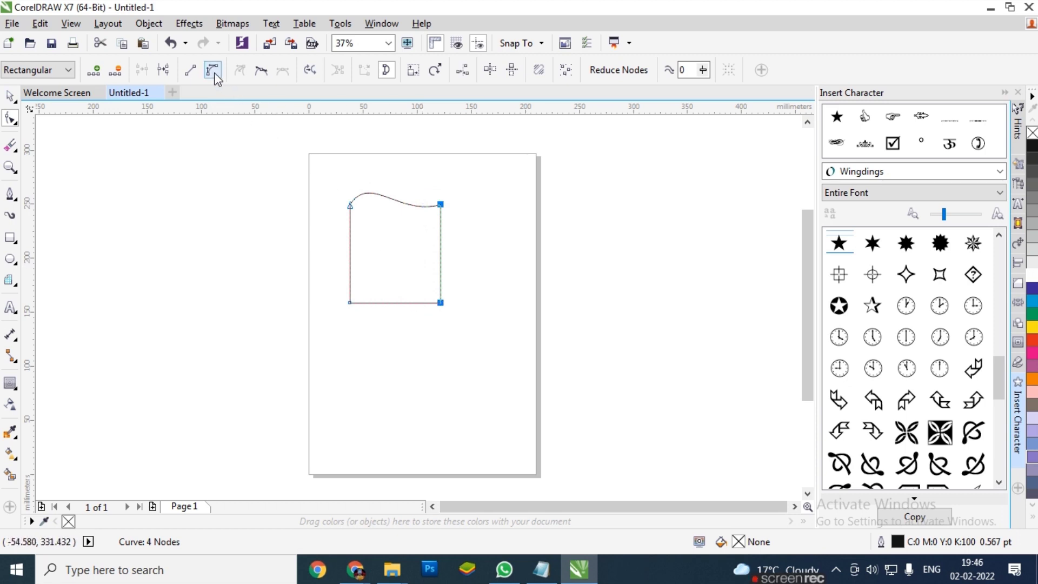
left_click_drag(290, 285, 445, 308)
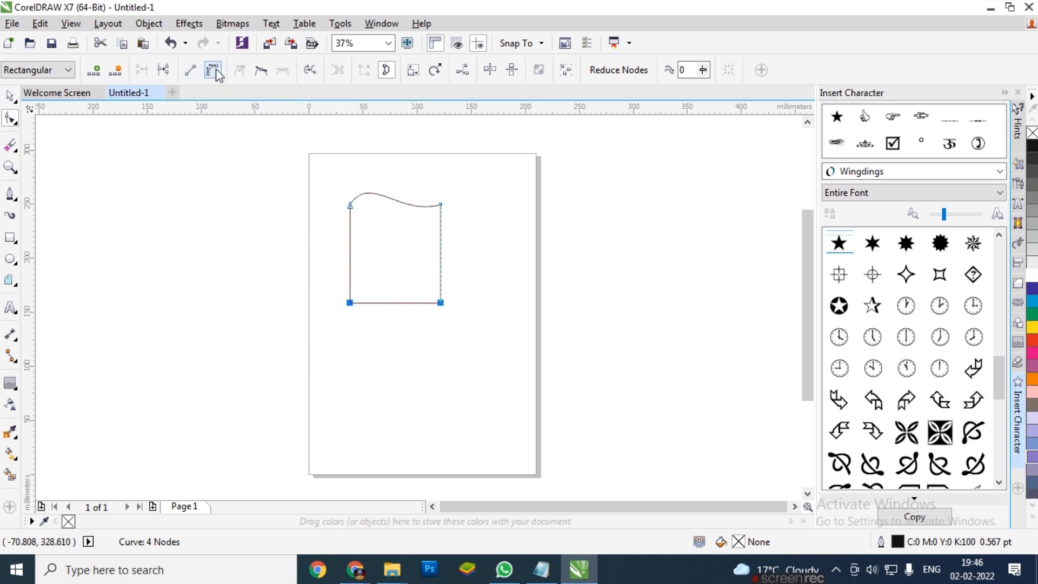
left_click_drag(301, 175, 371, 358)
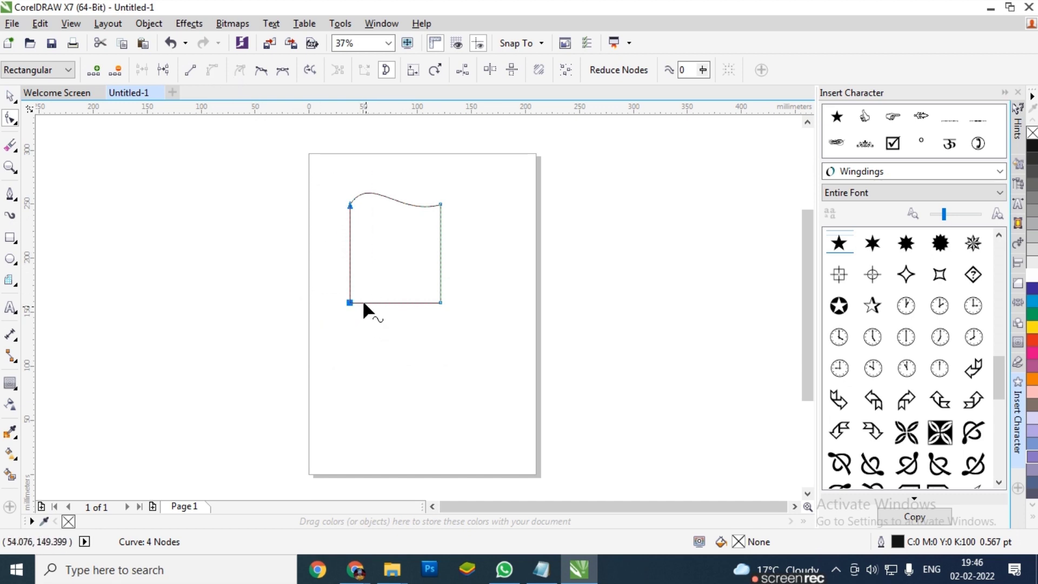
Bend the left, lower and right edges into gentle S-shaped waves and finish the node editing.
left_click_drag(319, 178, 327, 267)
left_click_drag(445, 325, 390, 322)
left_click_drag(469, 186, 427, 236)
left_click_drag(442, 274, 454, 250)
key("space")
left_click(409, 250)
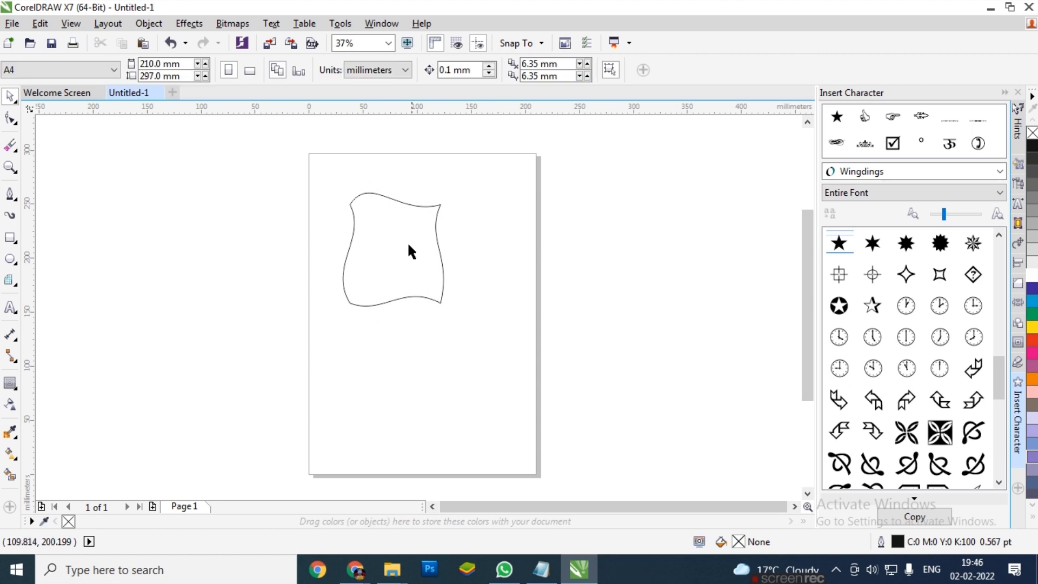
Move the wavy shape so its centre sits at about X 83 mm, Y 210 mm.
scroll(398, 250, "up", 2)
left_click(318, 244)
scroll(317, 243, "down", 2)
left_click_drag(380, 280, 372, 248)
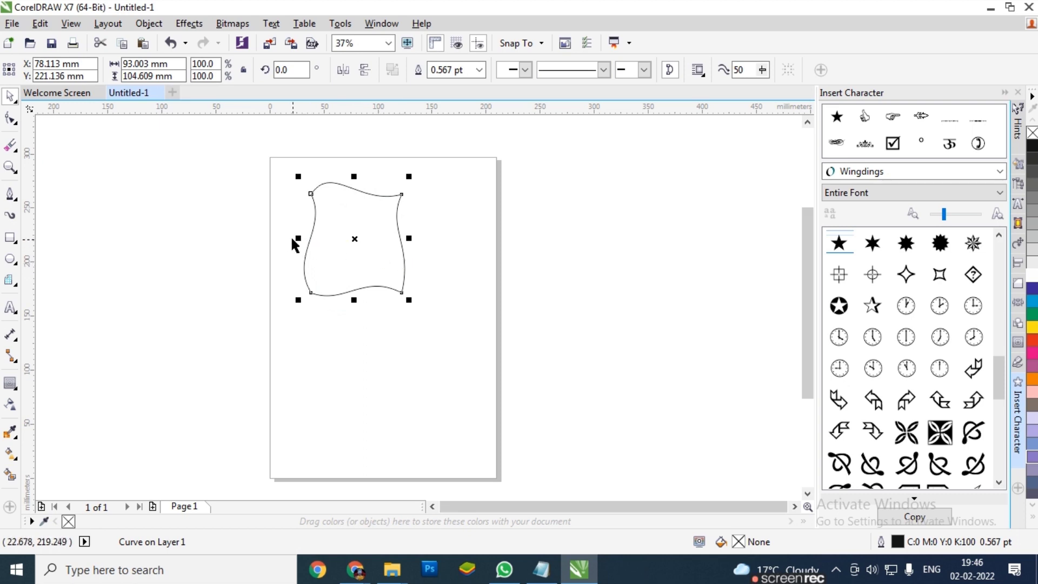
left_click_drag(331, 234, 336, 246)
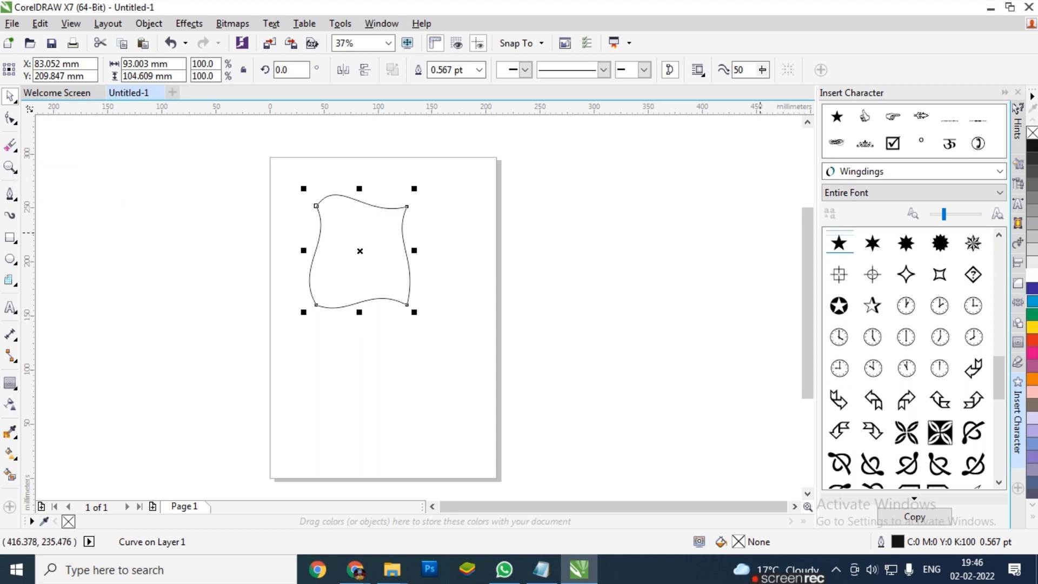
Fill the wavy shape with cyan (C:100 M:0 Y:0 K:0).
left_click(371, 232)
left_click(371, 235)
left_click(1032, 302)
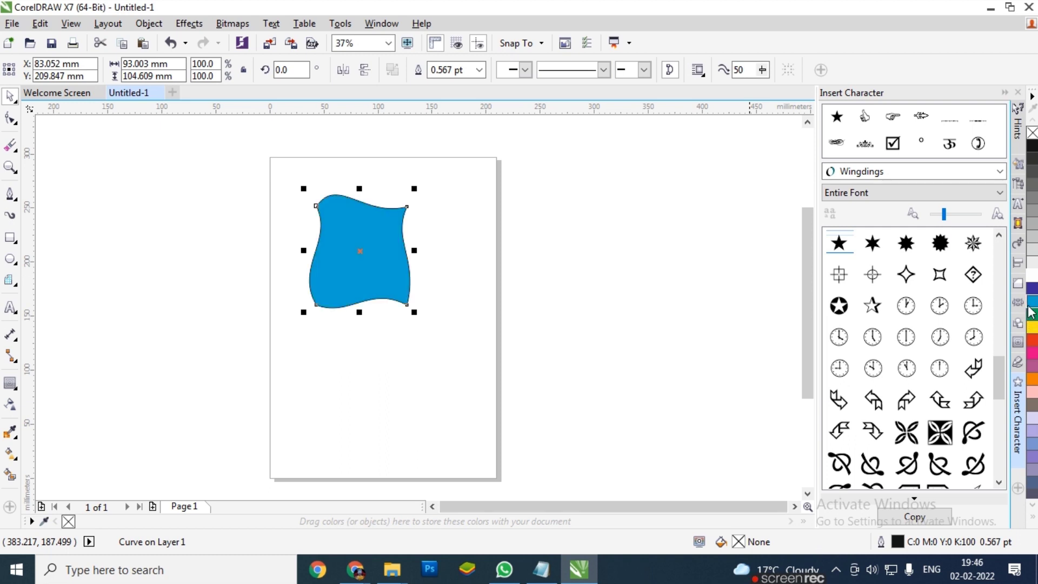
Set the Eraser tool's nib size to 3.4 mm.
left_click(10, 147)
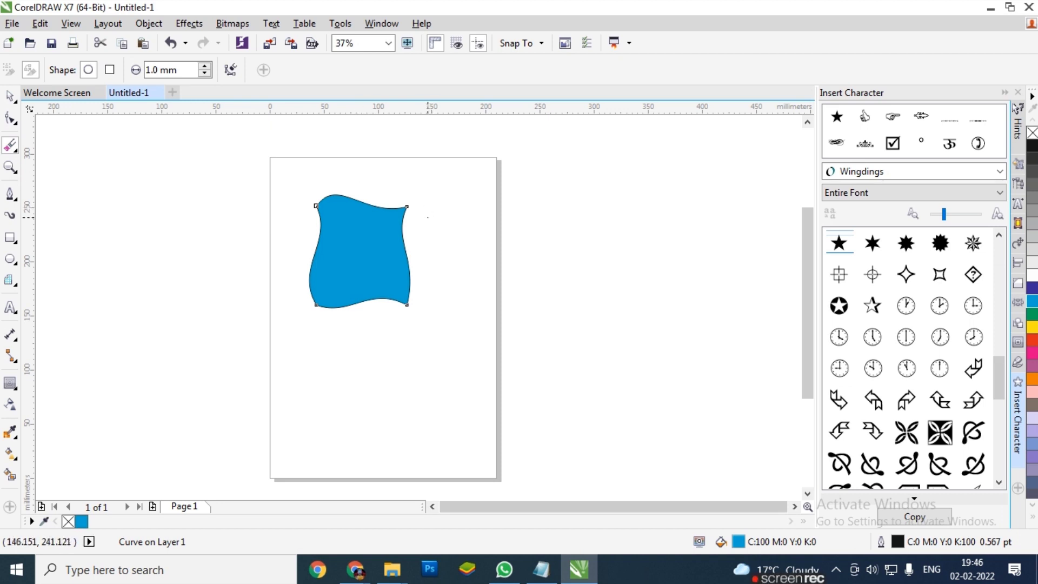
left_click(205, 66)
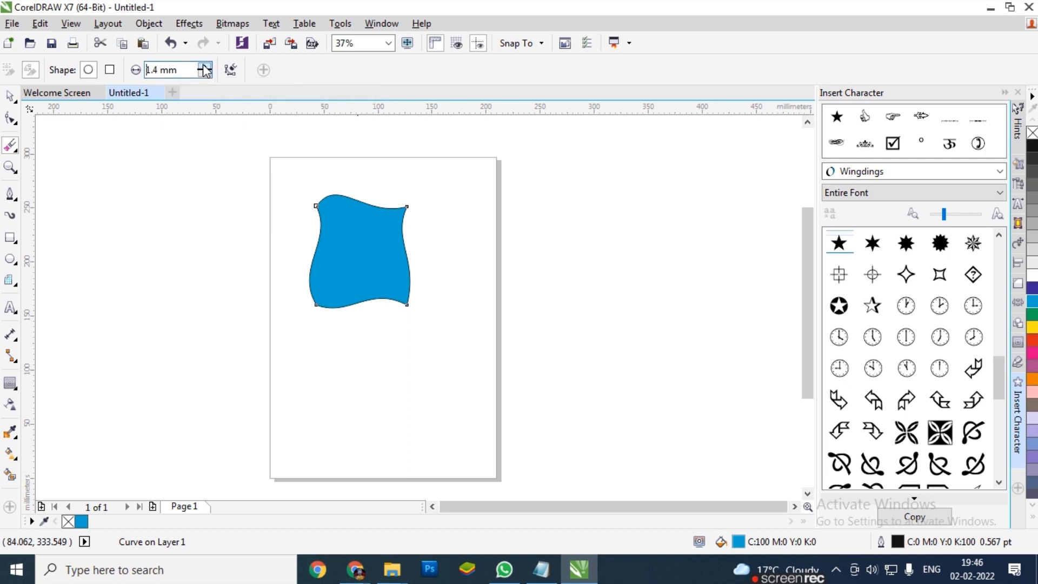
left_click(205, 66)
left_click(206, 65)
left_click(206, 66)
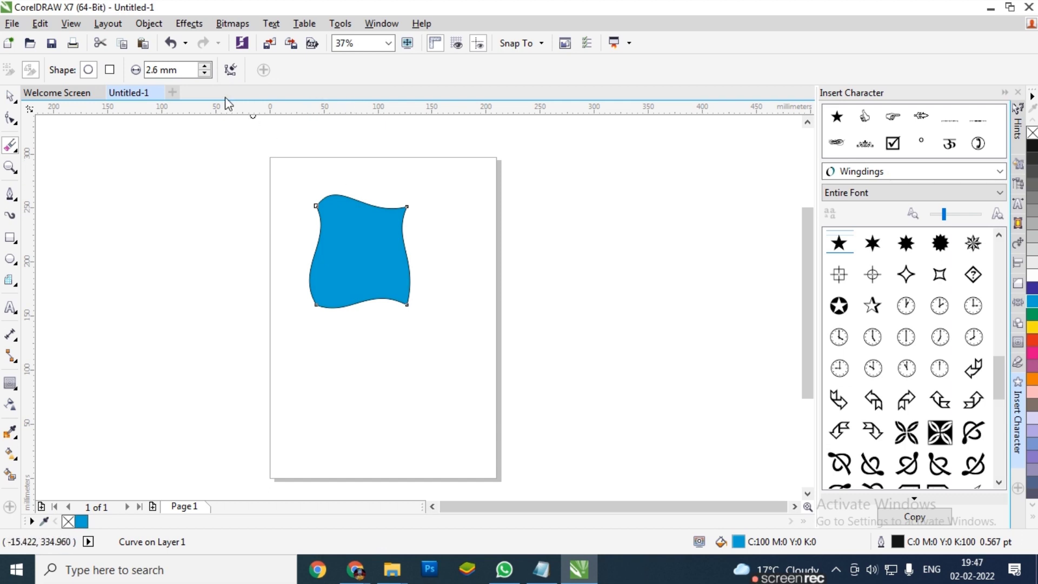
left_click(204, 66)
Erase two crossing diagonal strokes through the cyan shape, from its upper edge to its lower edge.
left_click_drag(350, 196, 382, 301)
left_click_drag(389, 209, 348, 308)
scroll(391, 218, "up", 2)
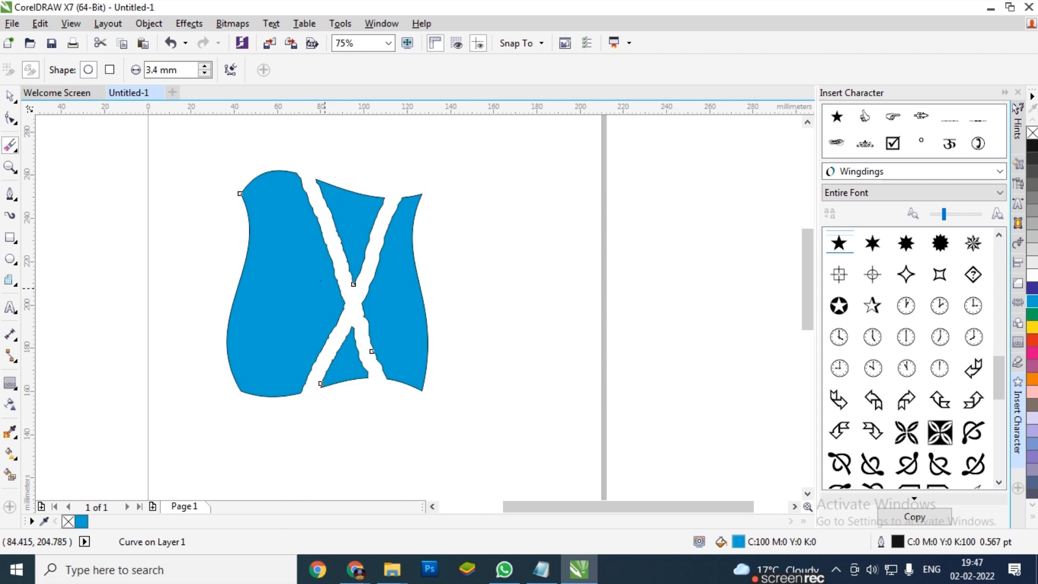
Erase a horizontal stroke across the cyan shape, and undo it together with the two crossing eraser strokes.
left_click_drag(277, 295, 476, 285)
key("ctrl+z")
key("ctrl+z")
key("ctrl+z")
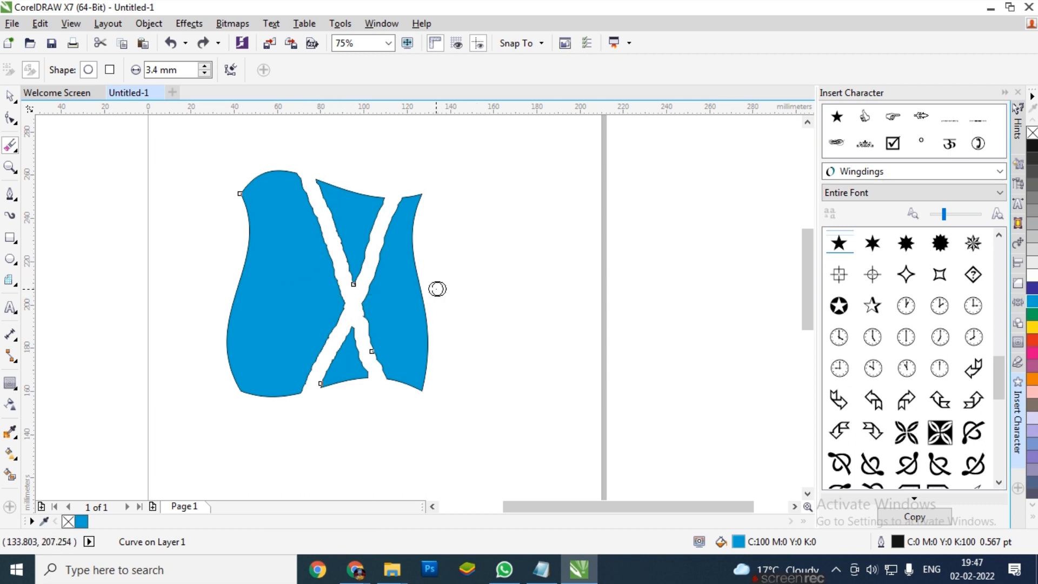
scroll(446, 265, "down", 1)
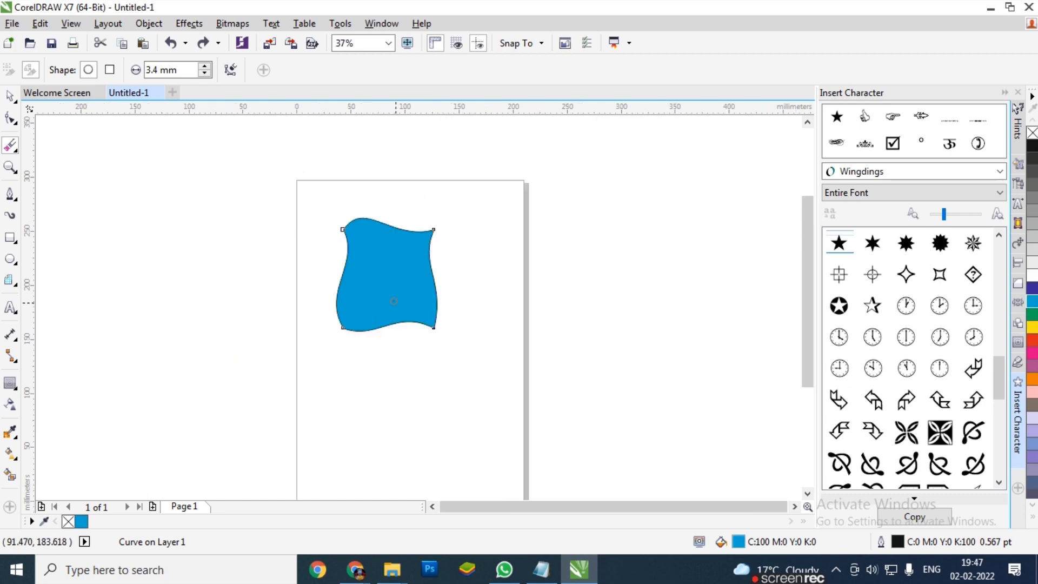
left_click(17, 154)
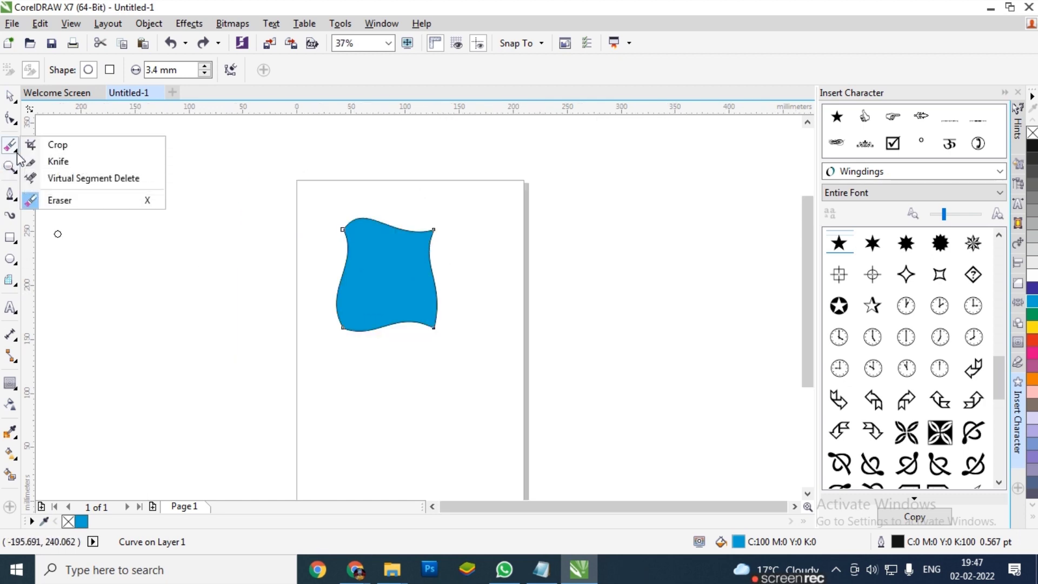
mouse_move(12, 119)
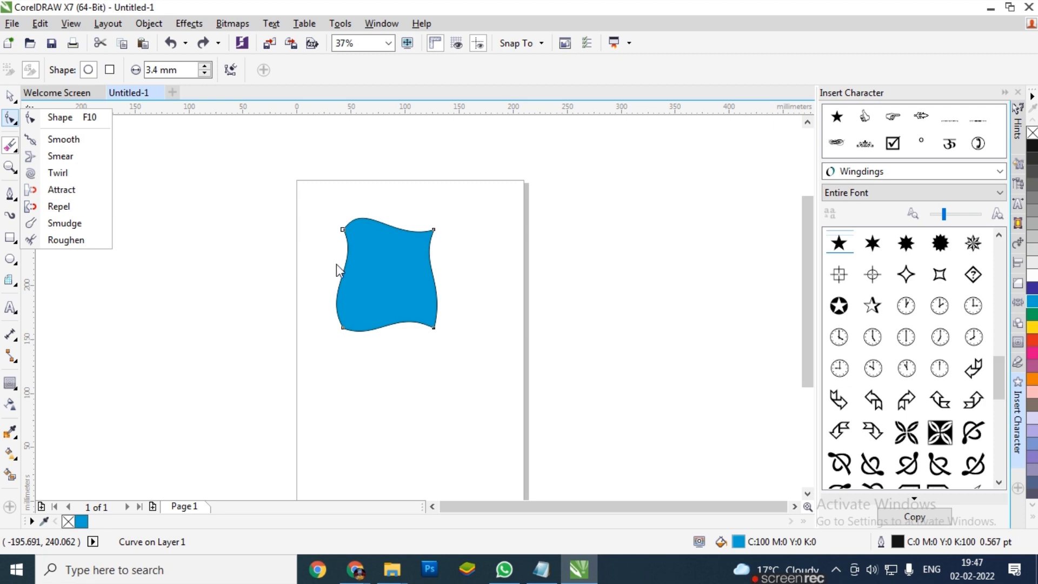
left_click(187, 216)
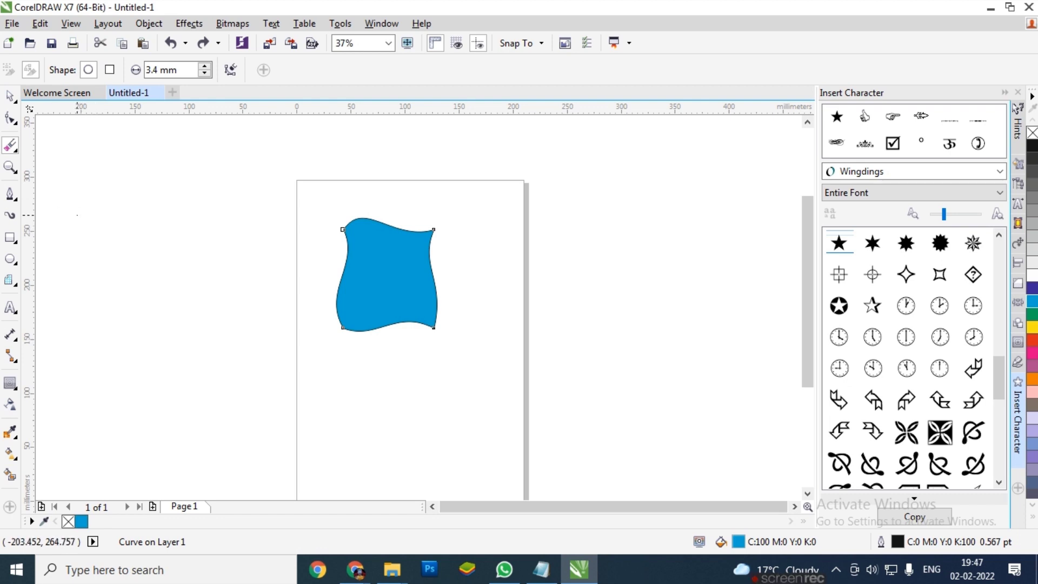
Magnify the area around the cyan shape with the Zoom tool, zoom back out, and magnify the shape again.
left_click(10, 168)
left_click_drag(311, 204, 475, 351)
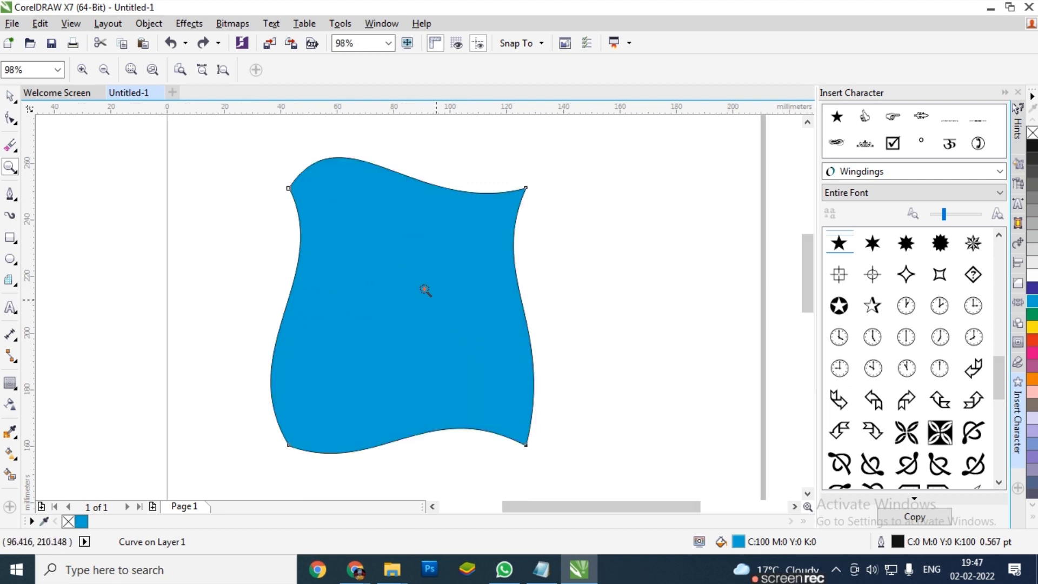
left_click_drag(262, 149, 595, 442)
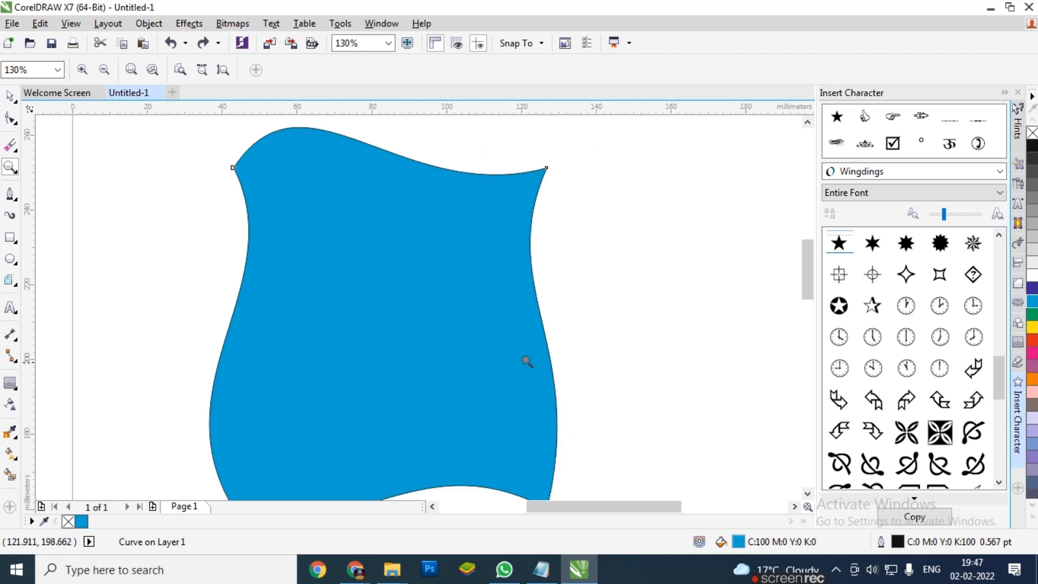
right_click(447, 211)
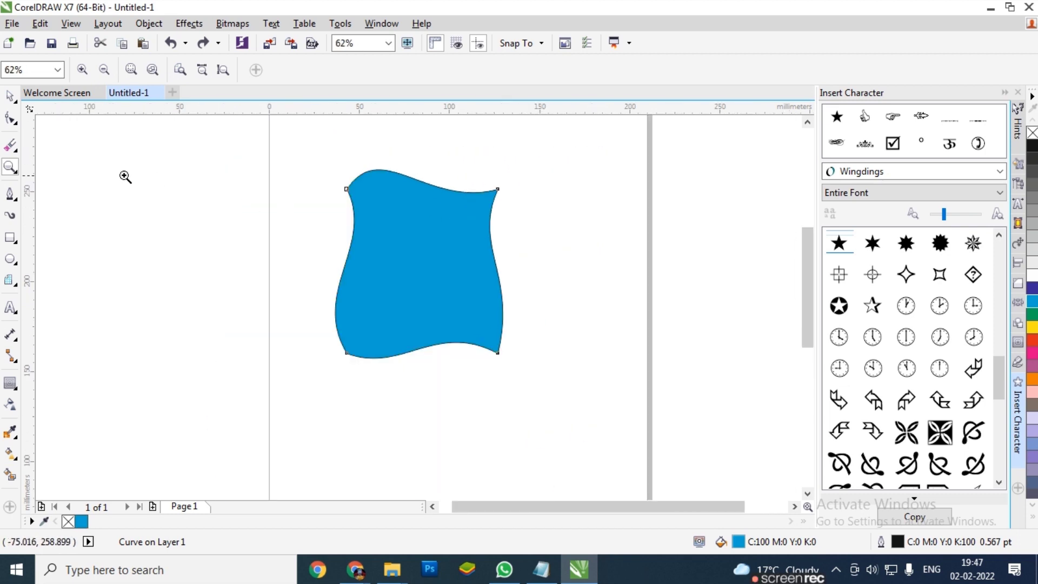
left_click(15, 177)
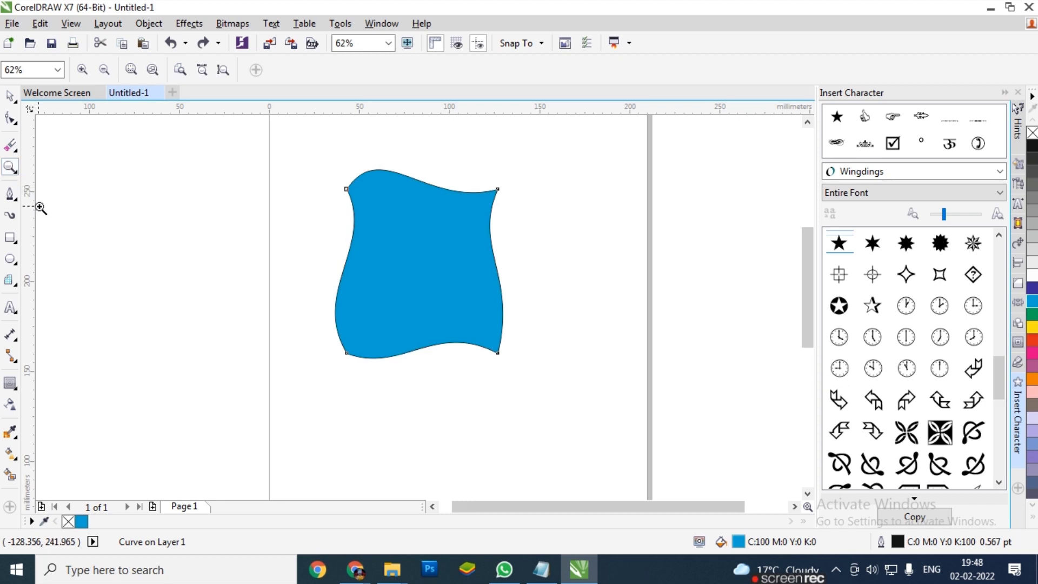
left_click_drag(323, 152, 551, 390)
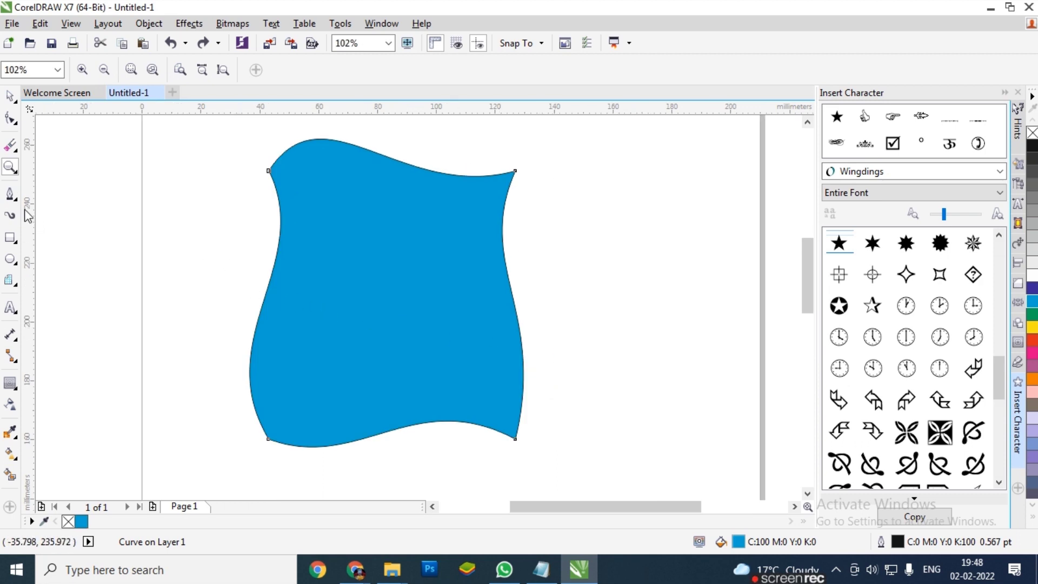
Draw a short trial curve with the Pen tool in the empty area below the cyan shape, and undo it.
left_click(10, 193)
scroll(313, 216, "down", 2)
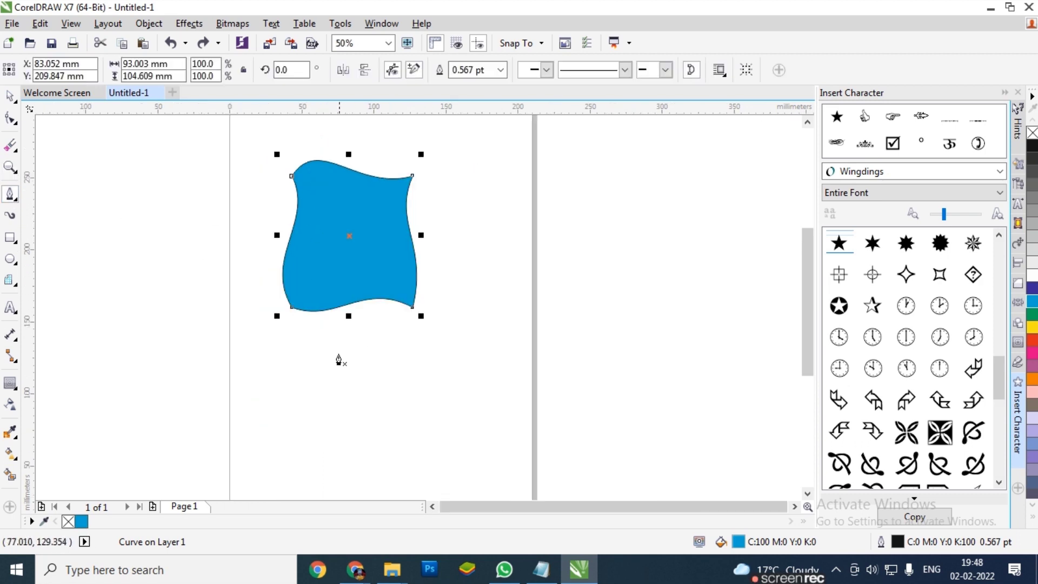
scroll(328, 324, "down", 2)
scroll(347, 310, "up", 2)
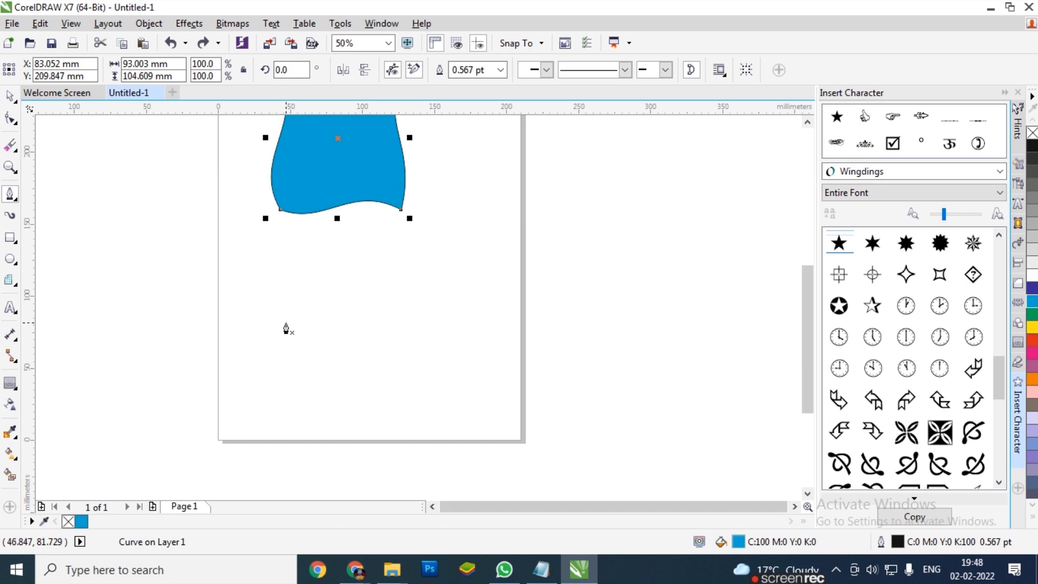
left_click_drag(286, 322, 287, 275)
left_click_drag(396, 289, 480, 279)
key("Escape")
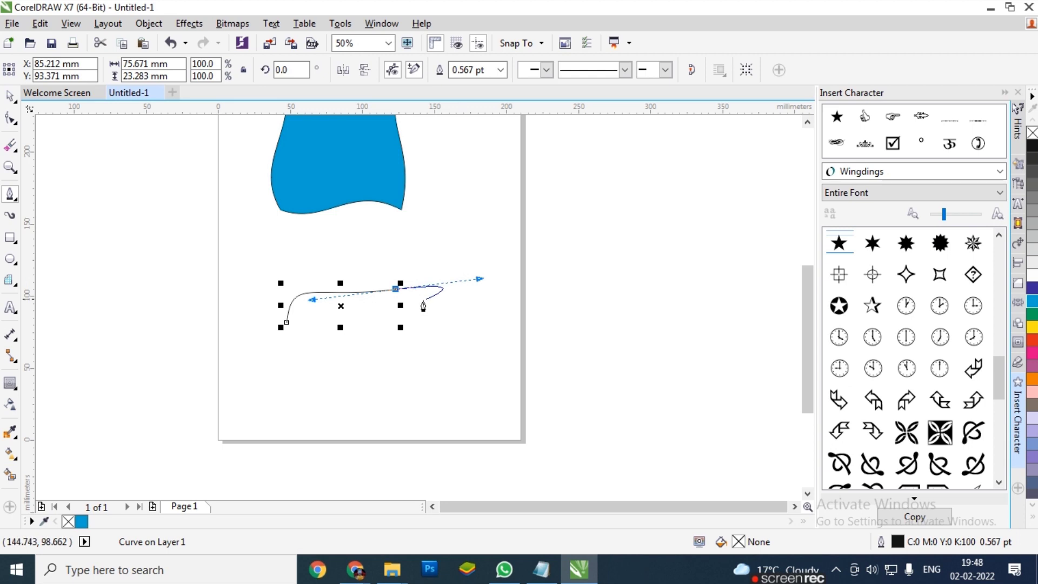
key("ctrl+z")
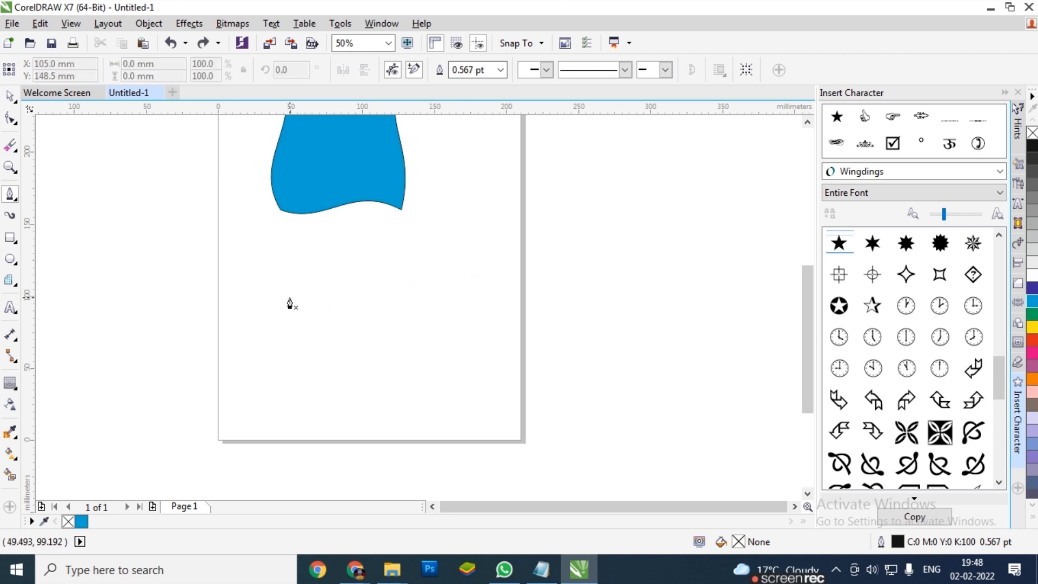
Draw an S-shaped path with the Pen tool below the cyan shape, and remove its last curved segment.
left_click(274, 327)
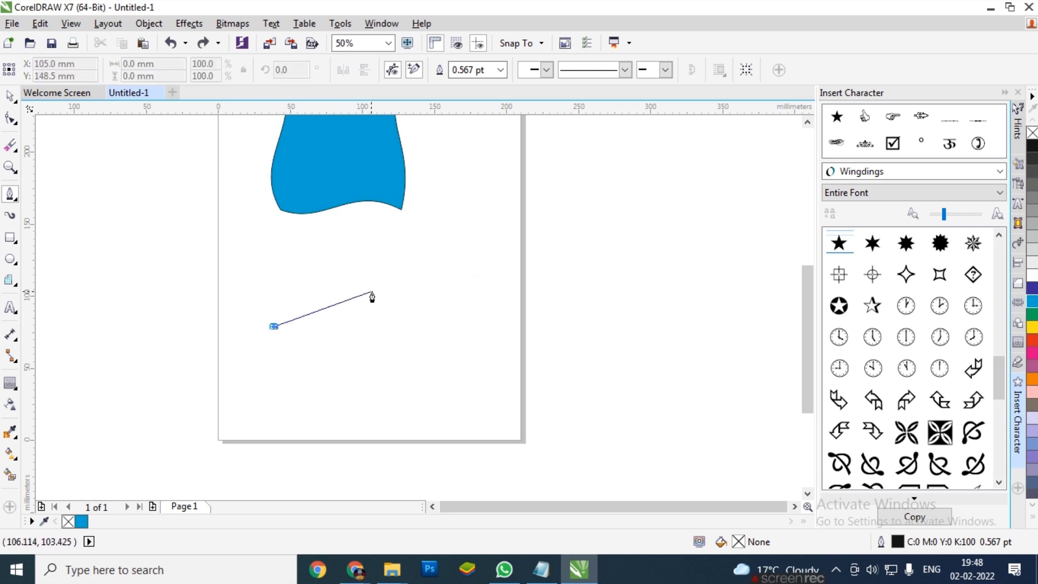
left_click_drag(376, 285, 468, 309)
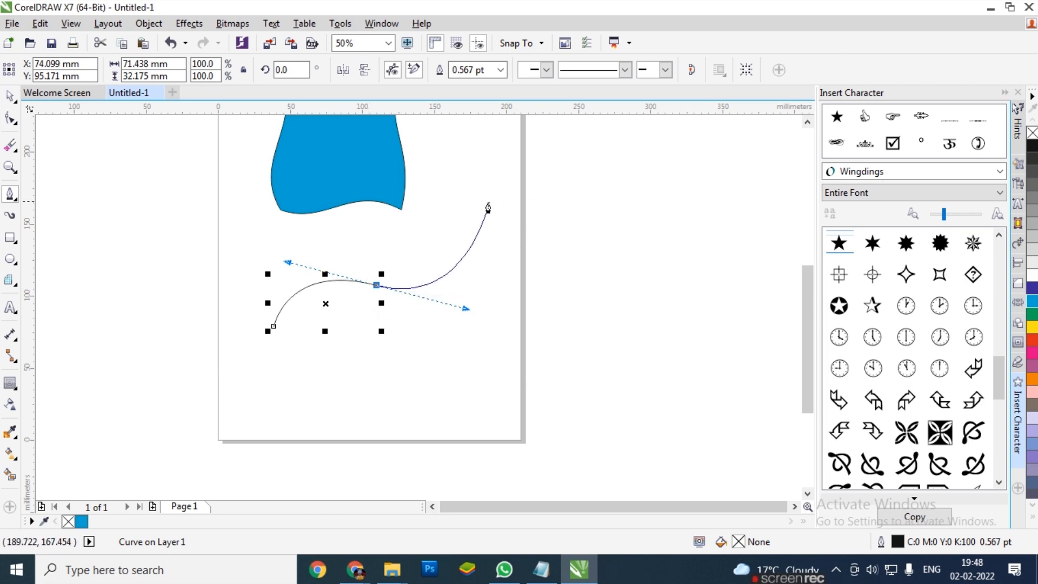
left_click_drag(469, 229, 476, 248)
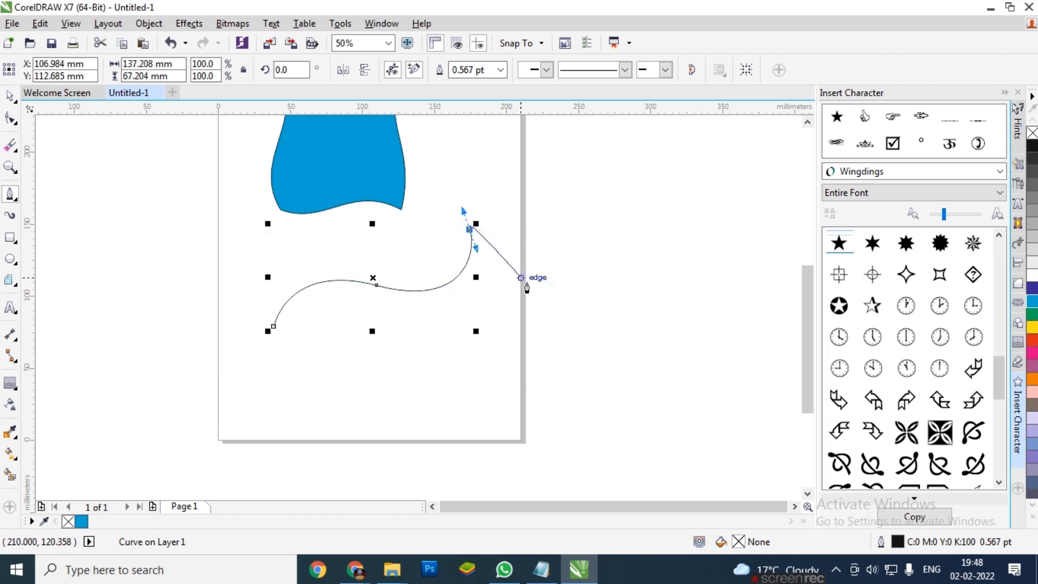
key("Escape")
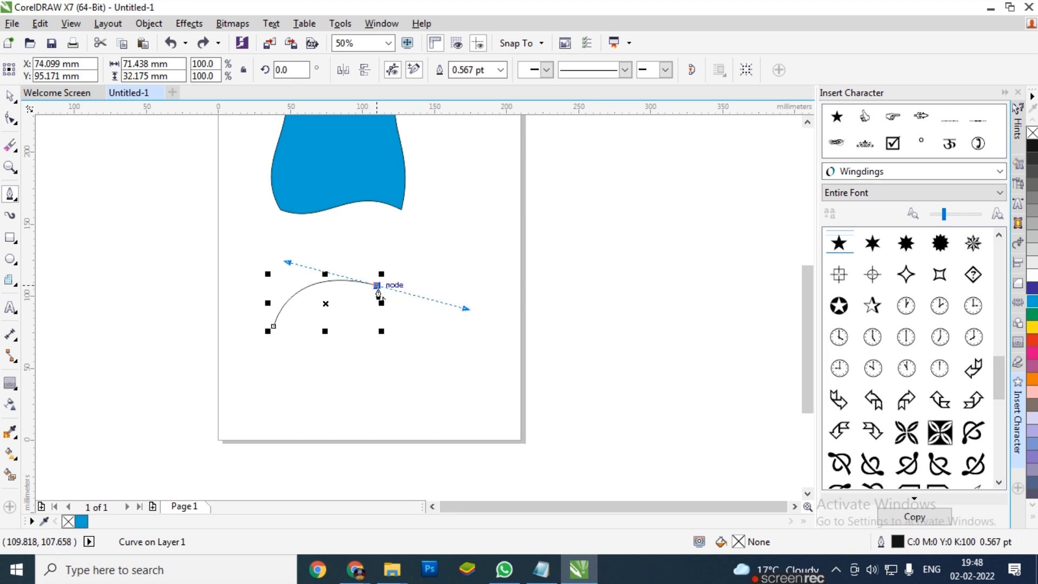
Extend the path with two straight segments and an arched one, removing the outgoing handle at each curved node.
left_click(377, 285)
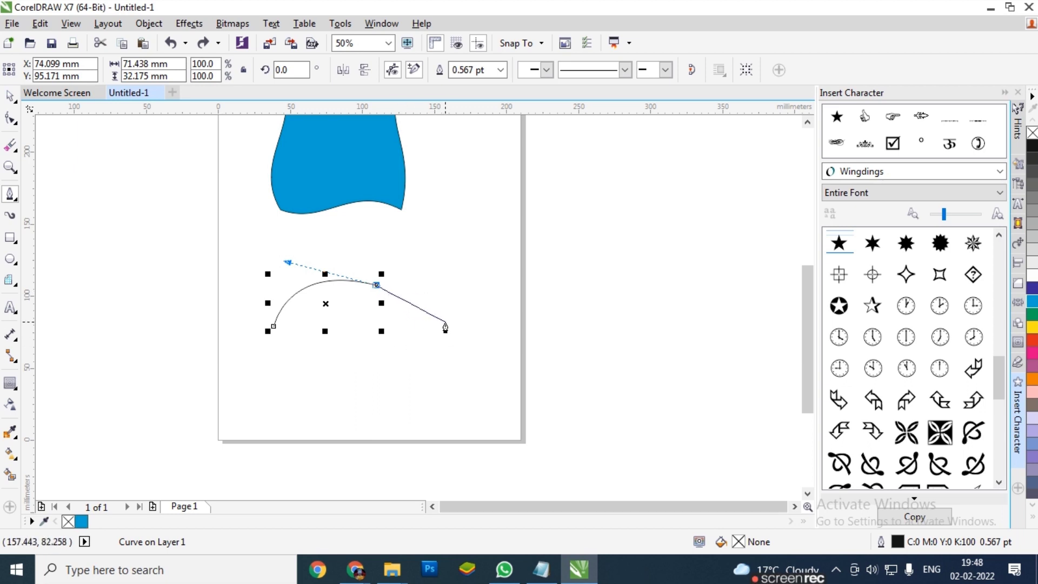
left_click(448, 336)
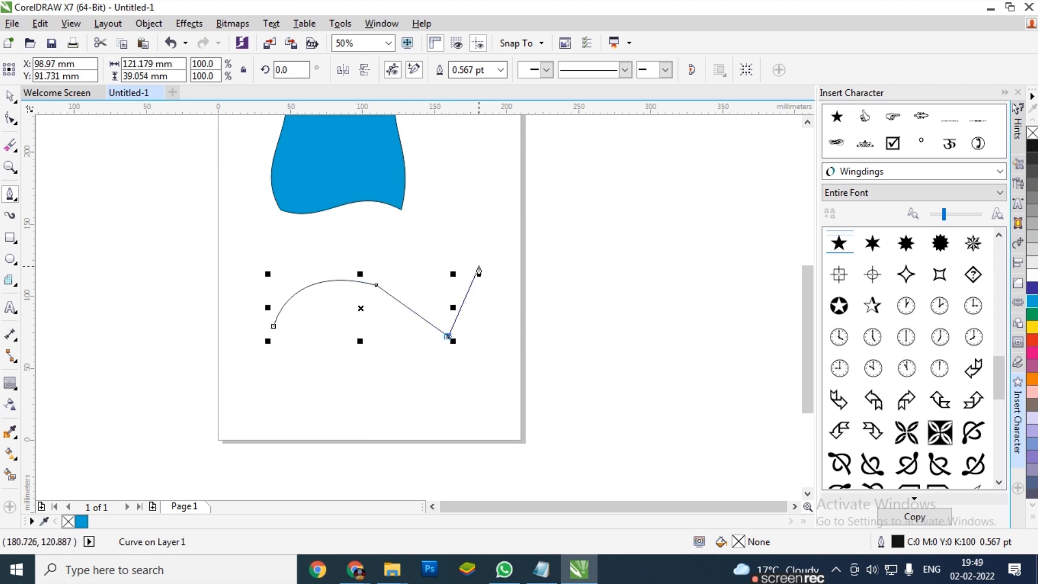
left_click(486, 255)
left_click(590, 294)
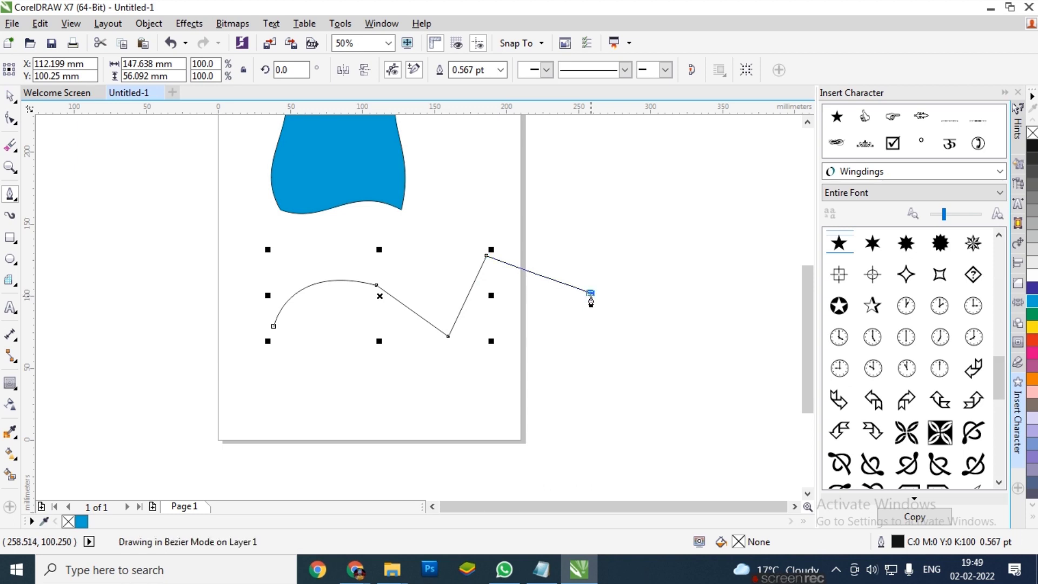
left_click_drag(590, 300, 635, 370)
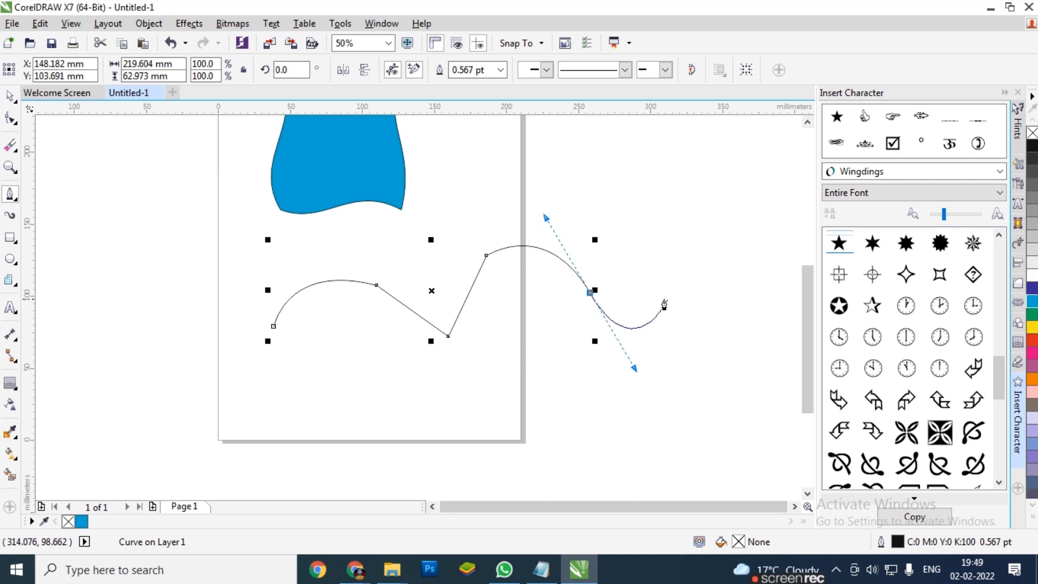
left_click(590, 294)
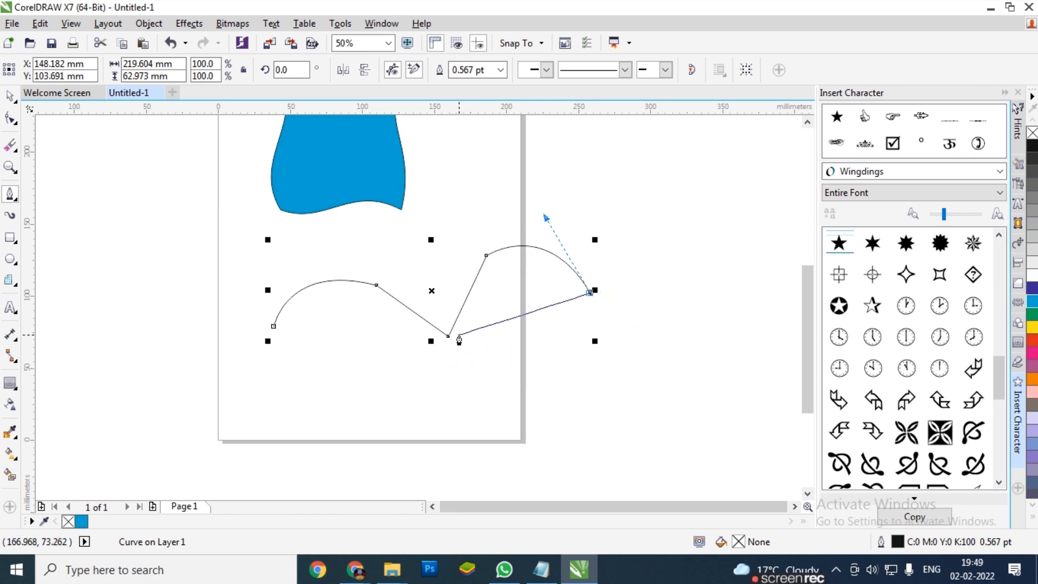
Undo the entire practice path.
key("ctrl+z")
key("ctrl+z")
key("ctrl+z")
key("ctrl+z")
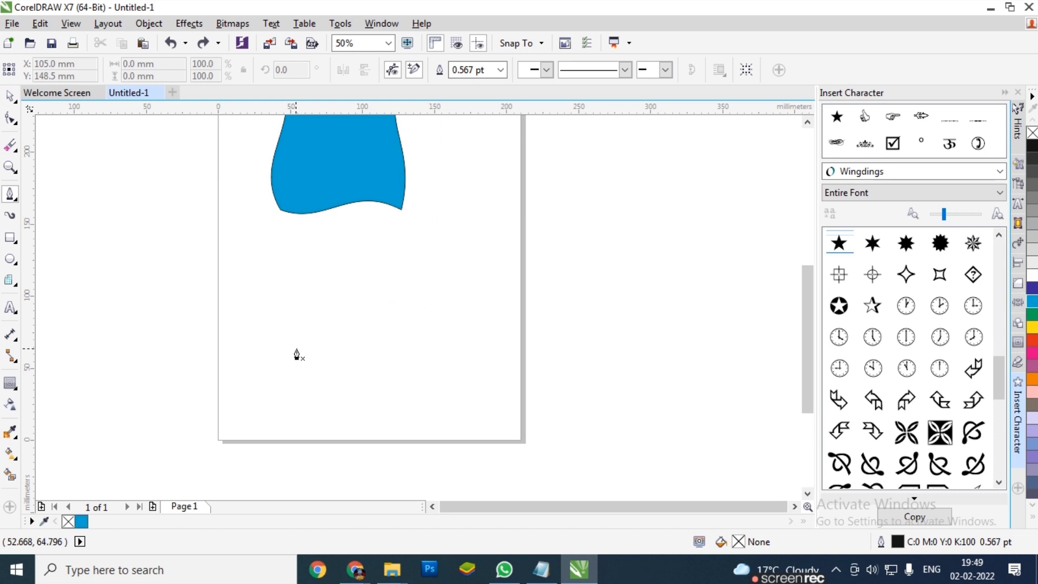
Draw a closed heart about 110 by 92 mm with the Pen tool below the cyan shape, with two arched lobes and straight lower sides.
left_click(370, 382)
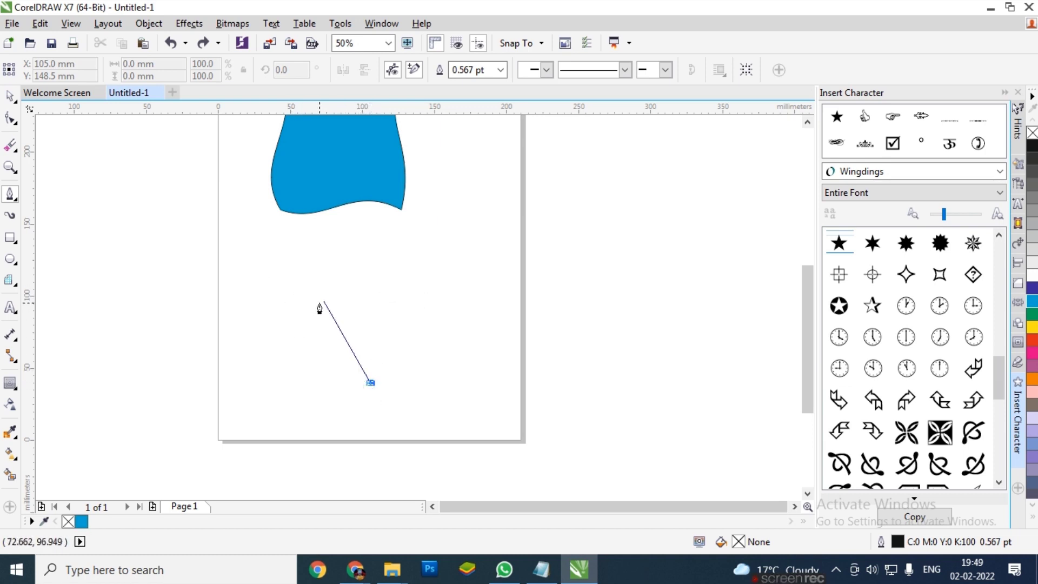
left_click(322, 301)
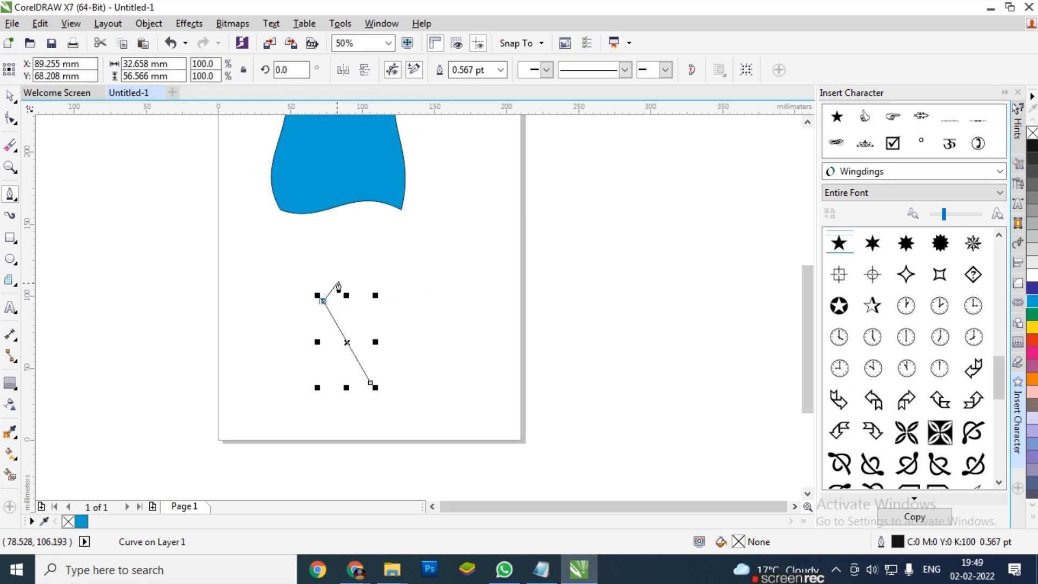
left_click_drag(403, 271, 479, 321)
left_click(404, 271)
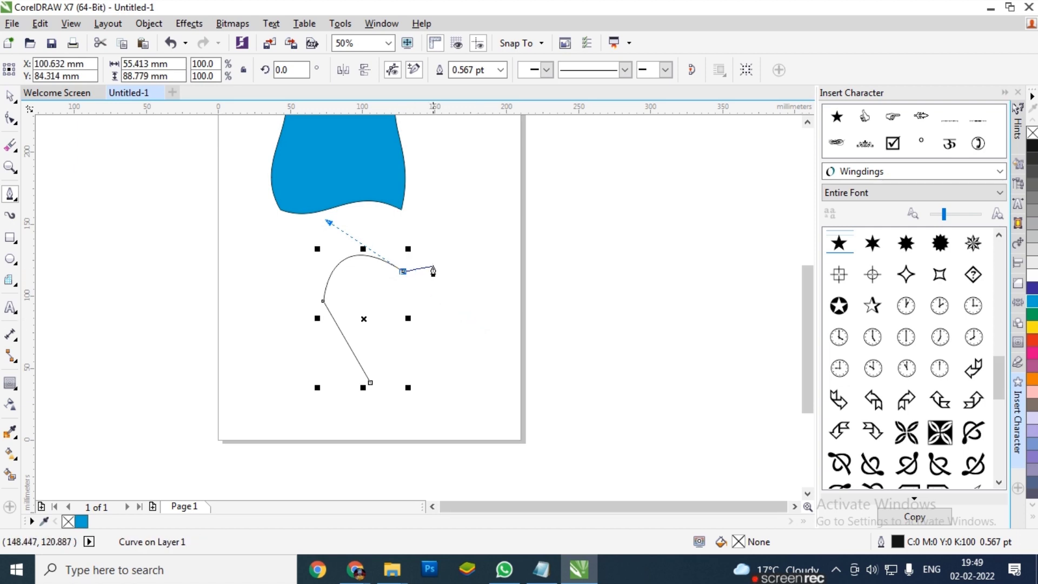
left_click_drag(483, 271, 521, 319)
left_click(483, 271)
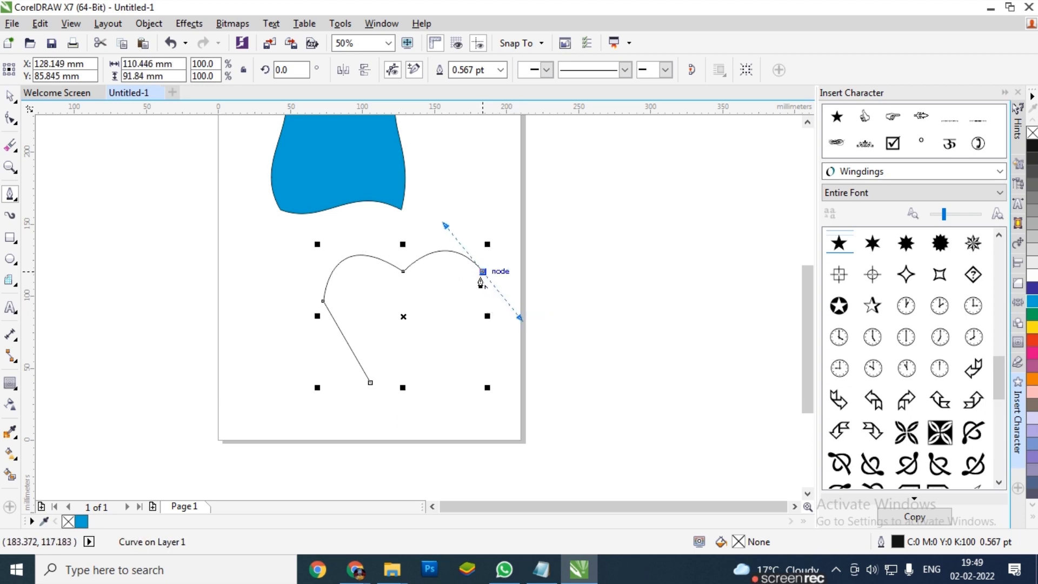
left_click(371, 383)
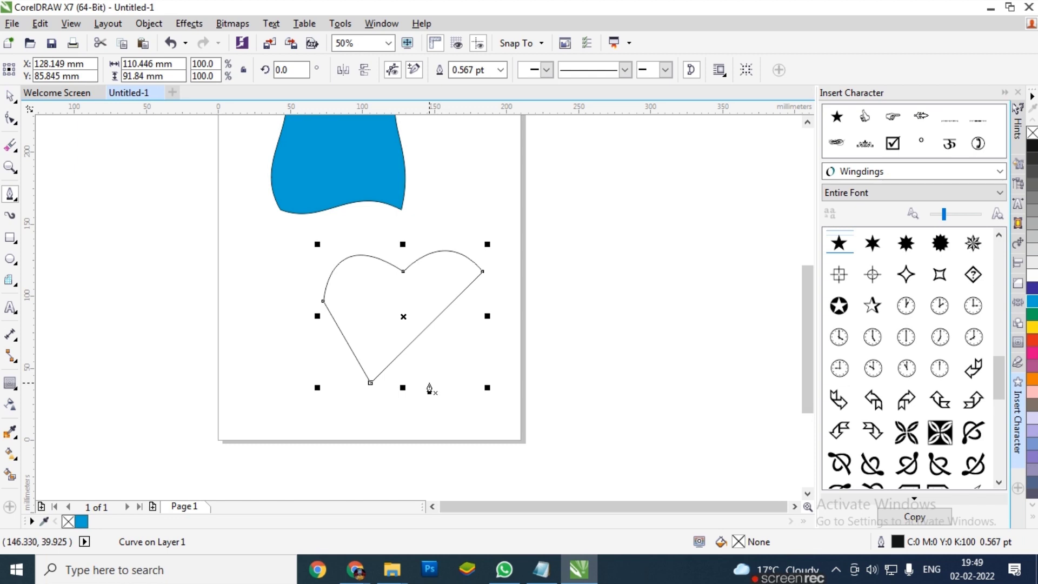
left_click(16, 199)
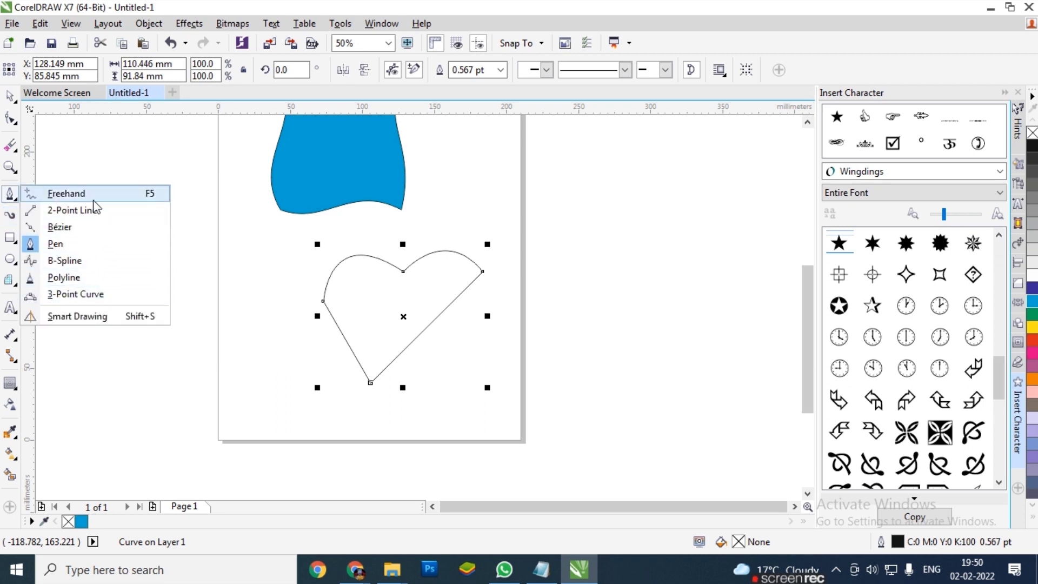
left_click(3, 198)
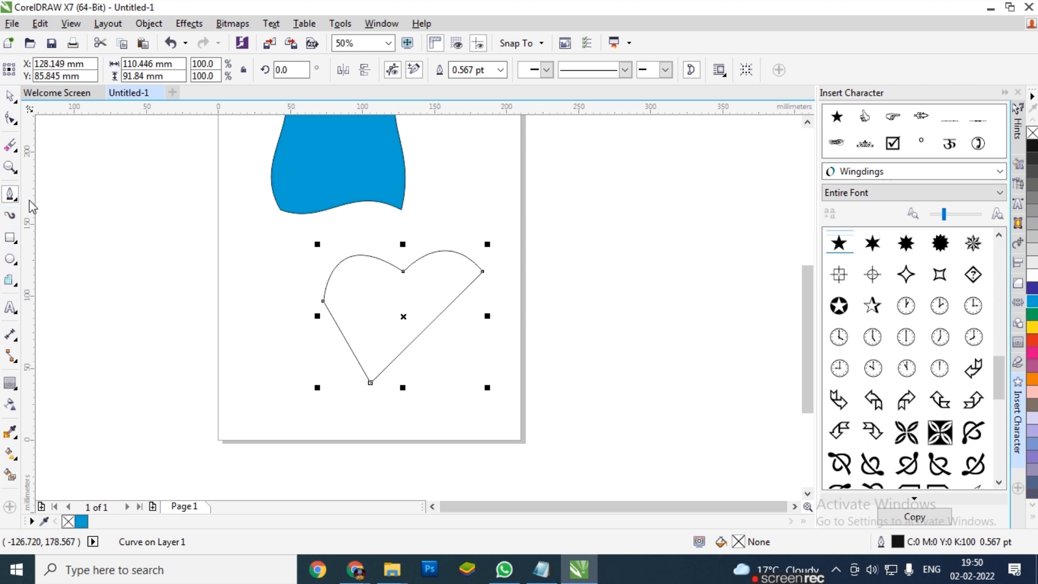
left_click(150, 222)
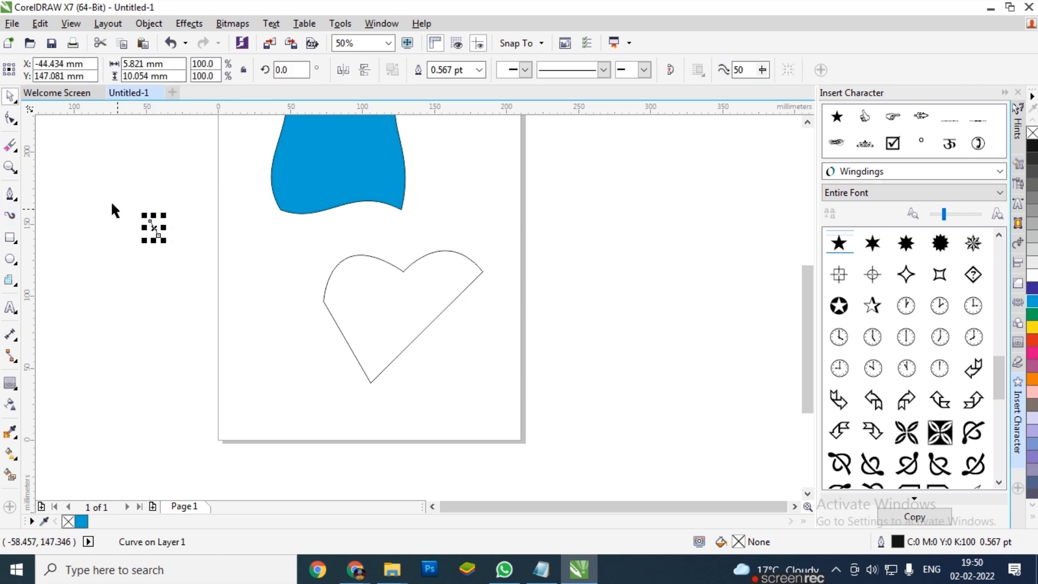
key("ctrl+z")
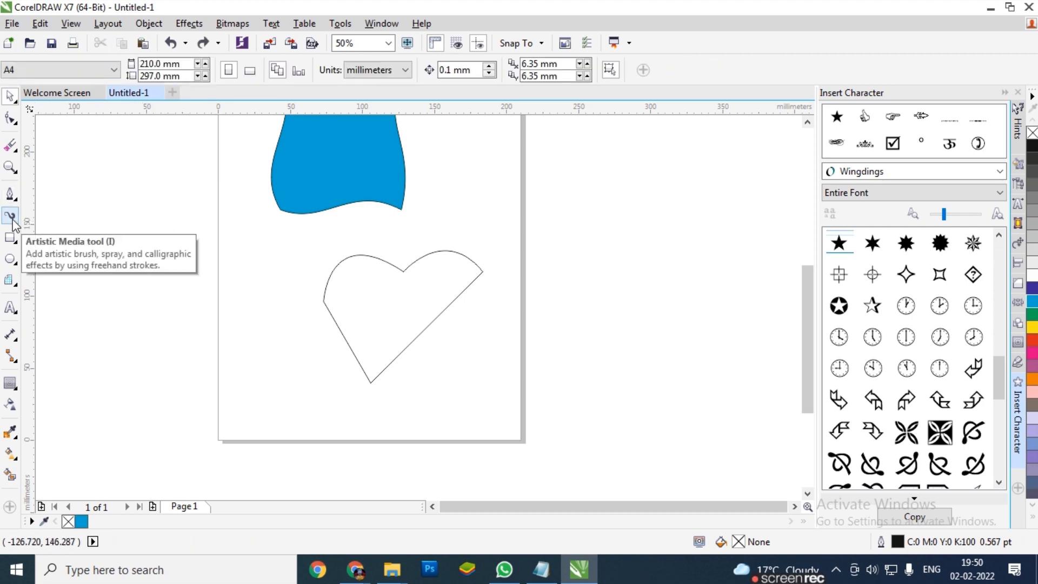
Paint a rising Splatter brush stroke with the Artistic Media tool, from the empty area beside the page up to the page's left edge.
left_click(10, 217)
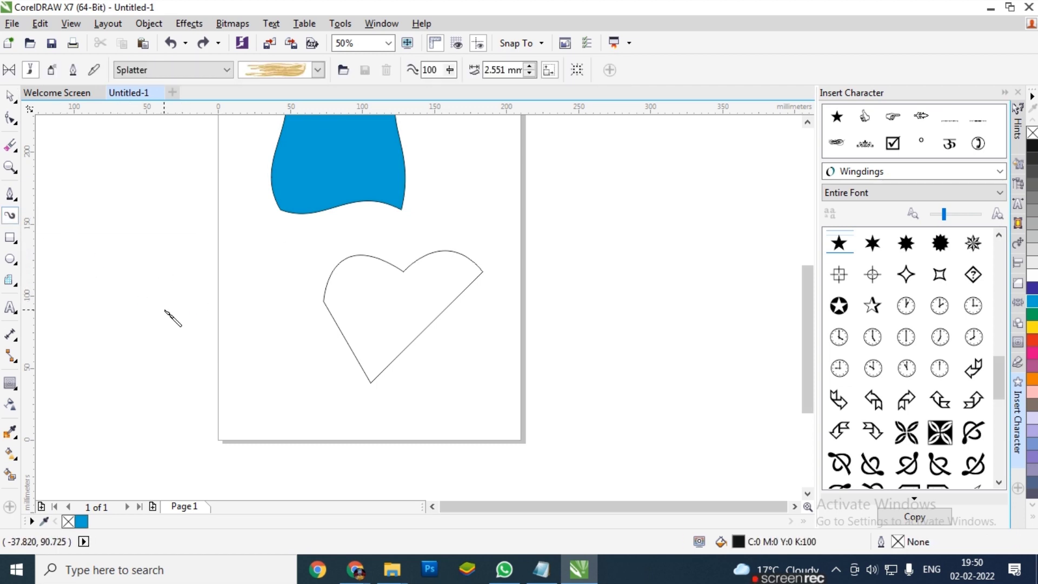
left_click_drag(105, 331, 213, 247)
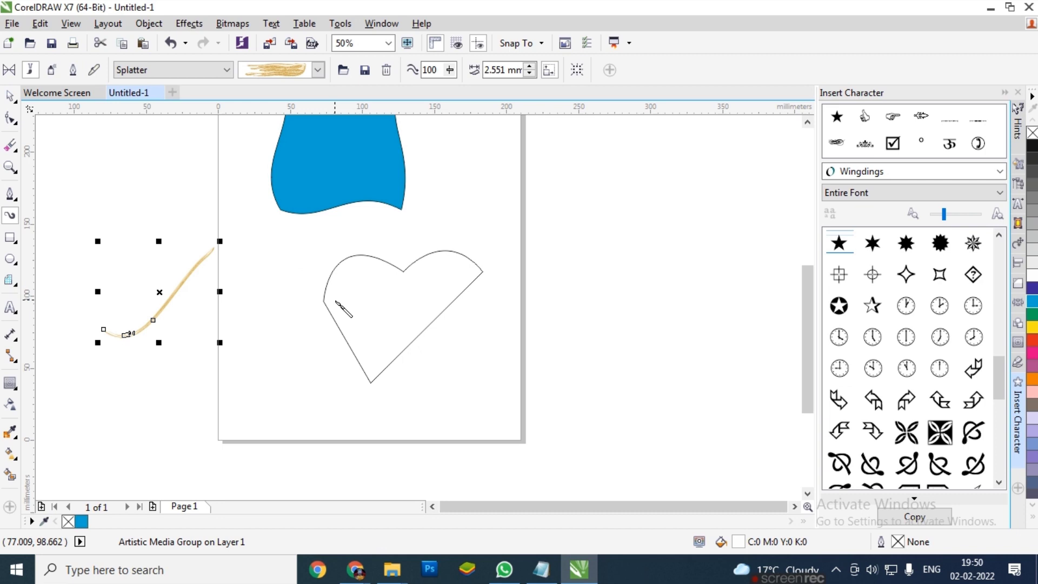
Undo the Splatter brush stroke.
left_click(170, 43)
Try a wavy tapered preset stroke with the Artistic Media tool from beside the page across its left edge, and undo it.
left_click(9, 70)
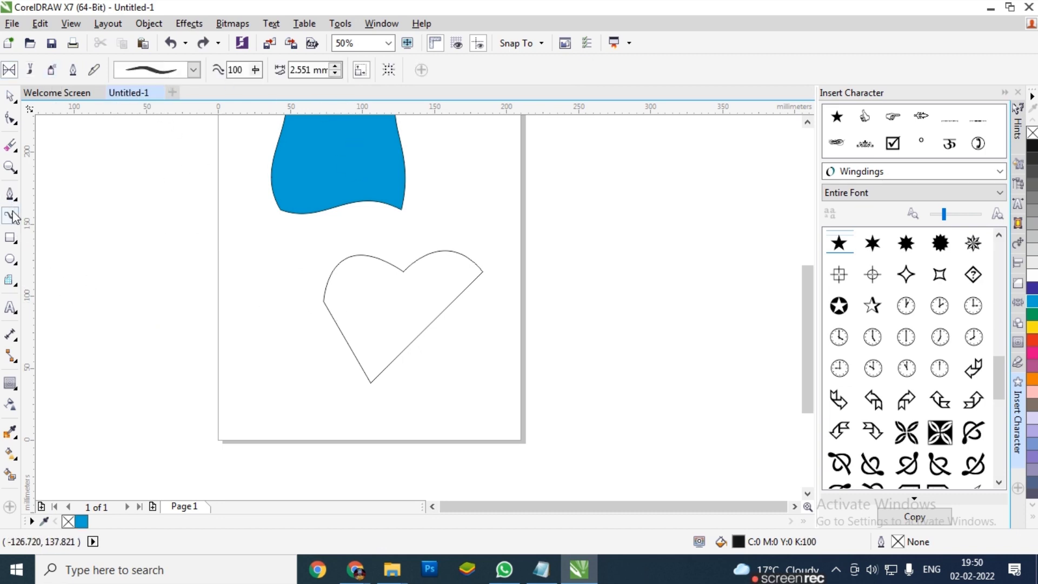
left_click(172, 76)
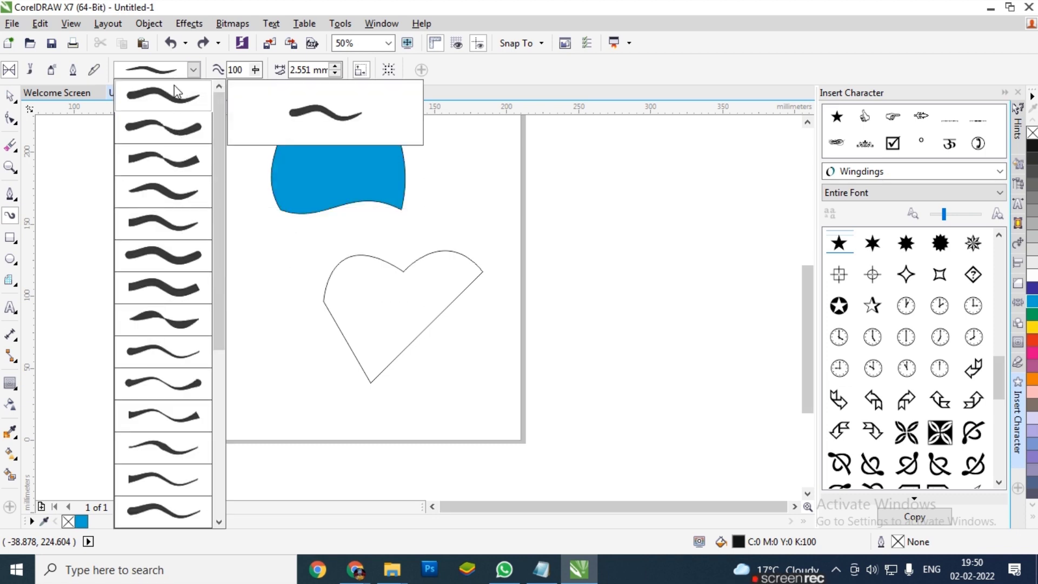
left_click(178, 98)
left_click_drag(88, 266, 252, 238)
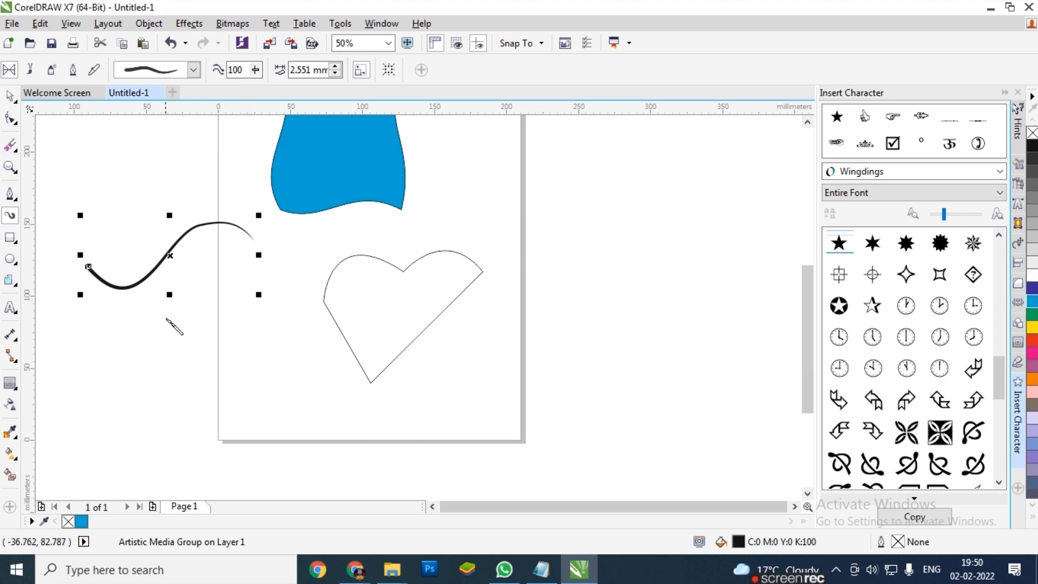
key("ctrl+z")
Try handwriting three large letters with the preset stroke across the page's left edge, and undo all of them.
mouse_move(149, 262)
left_mouse_down()
mouse_move(98, 269)
mouse_move(138, 351)
mouse_move(117, 325)
left_mouse_up()
mouse_move(172, 291)
left_mouse_down()
mouse_move(217, 302)
mouse_move(208, 279)
mouse_move(239, 275)
mouse_move(290, 300)
left_mouse_up()
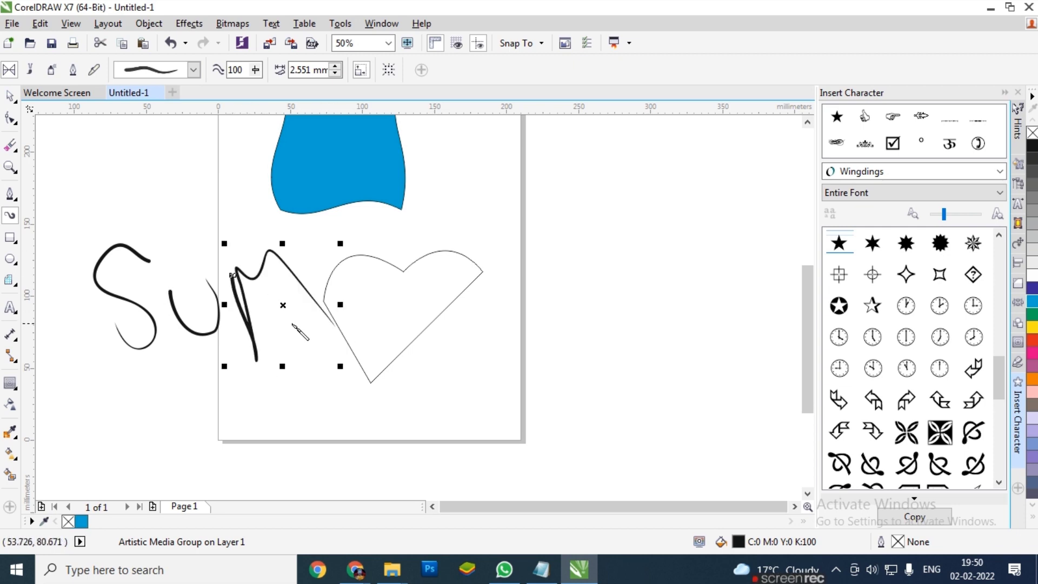
key("ctrl+z")
key("ctrl+z")
key("ctrl+z")
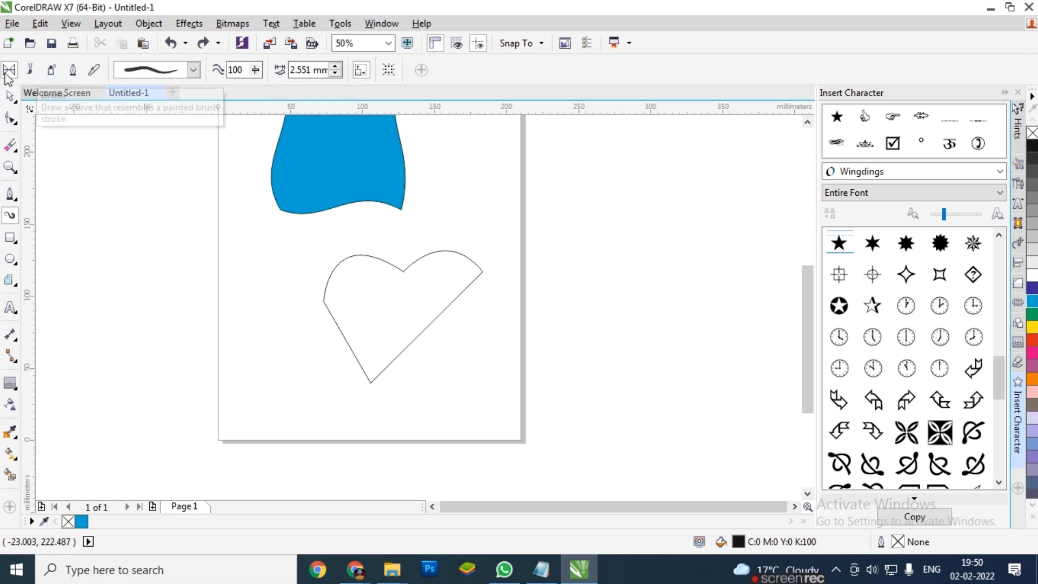
Examine the available preset strokes and the Splatter brush strokes of the Artistic Media tool.
left_click(194, 70)
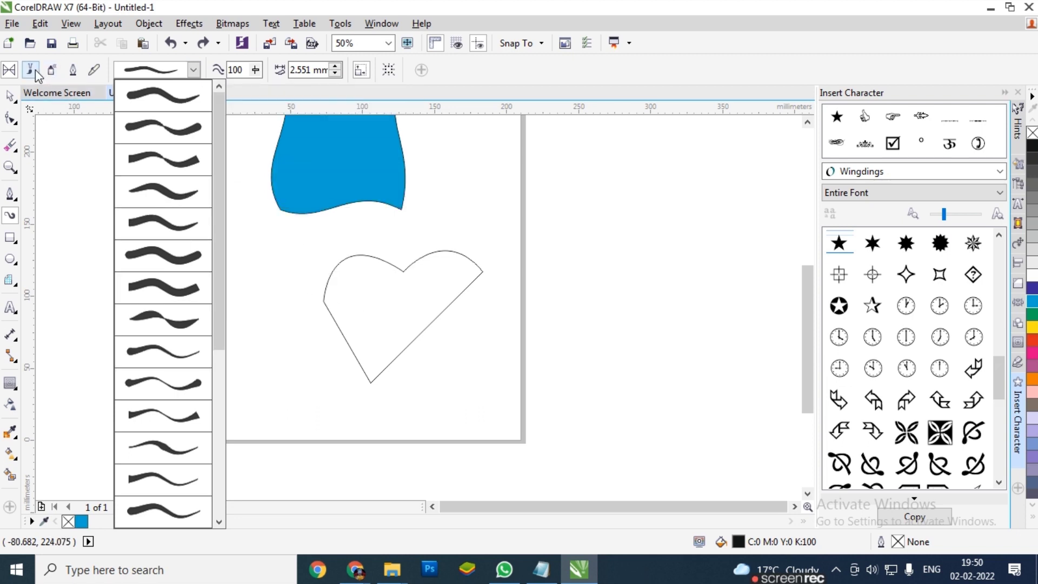
left_click(35, 69)
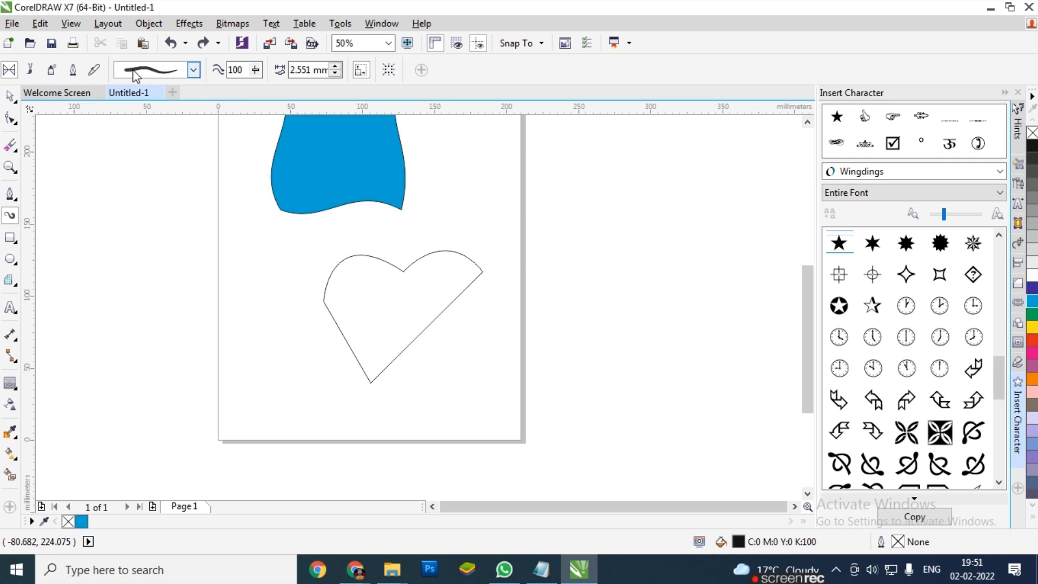
left_click(30, 69)
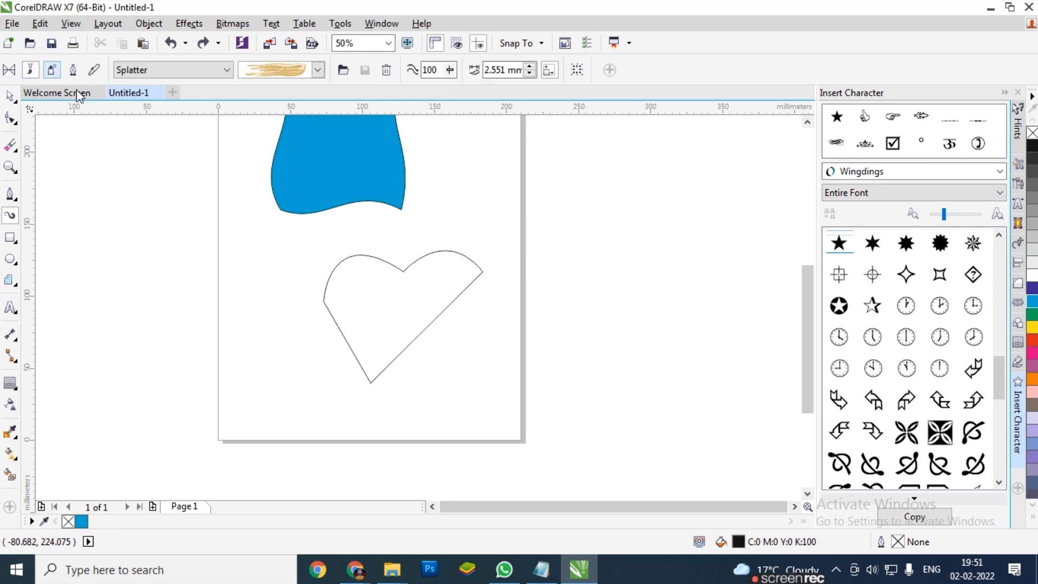
left_click(306, 69)
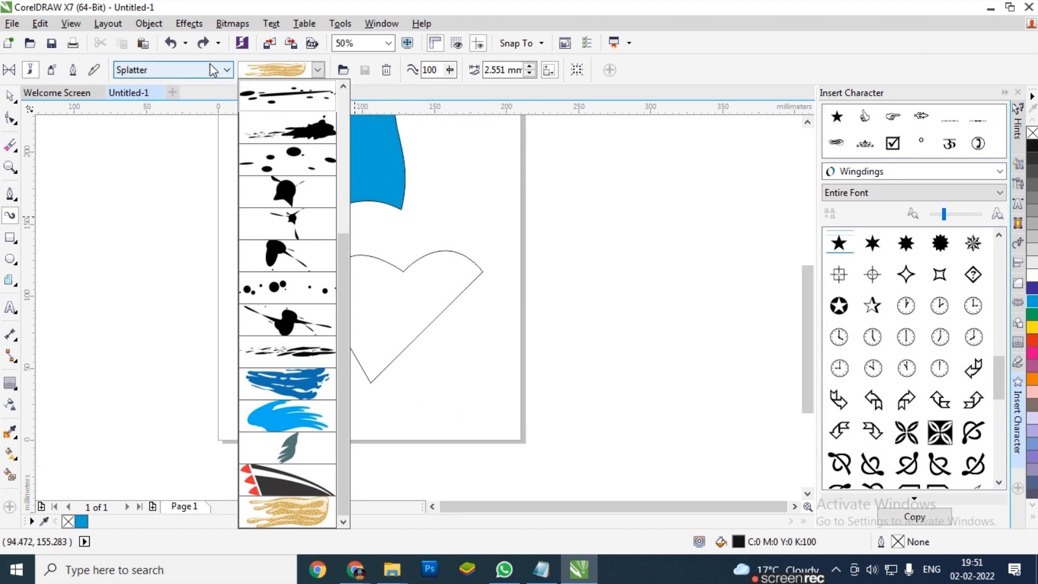
Look through the Calligraphy, Object and Scroll brush categories, and return to Splatter to view its strokes.
left_click(165, 69)
left_click(163, 70)
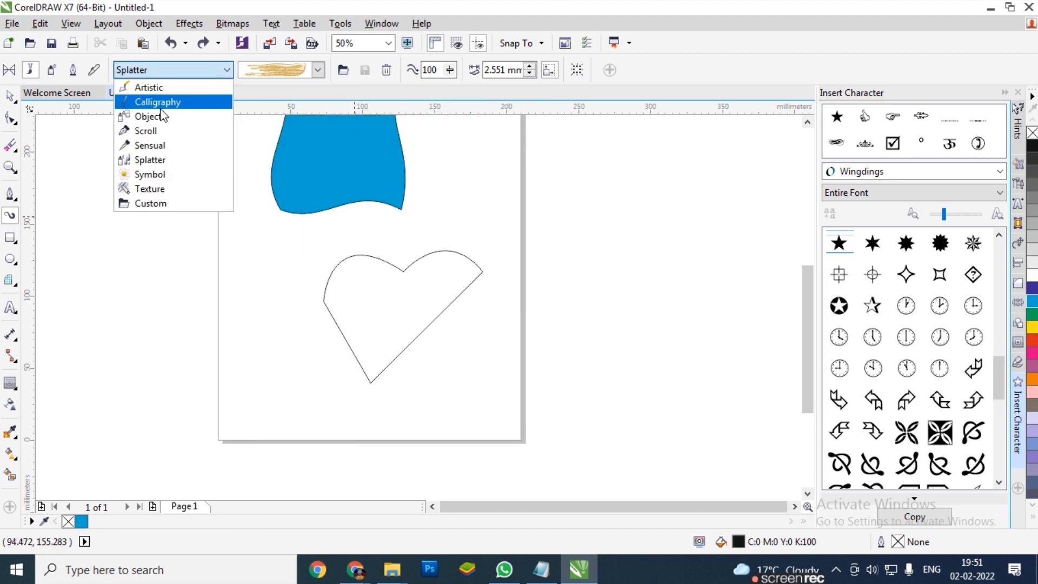
left_click(163, 106)
left_click(161, 70)
left_click(181, 117)
left_click(158, 71)
left_click(172, 137)
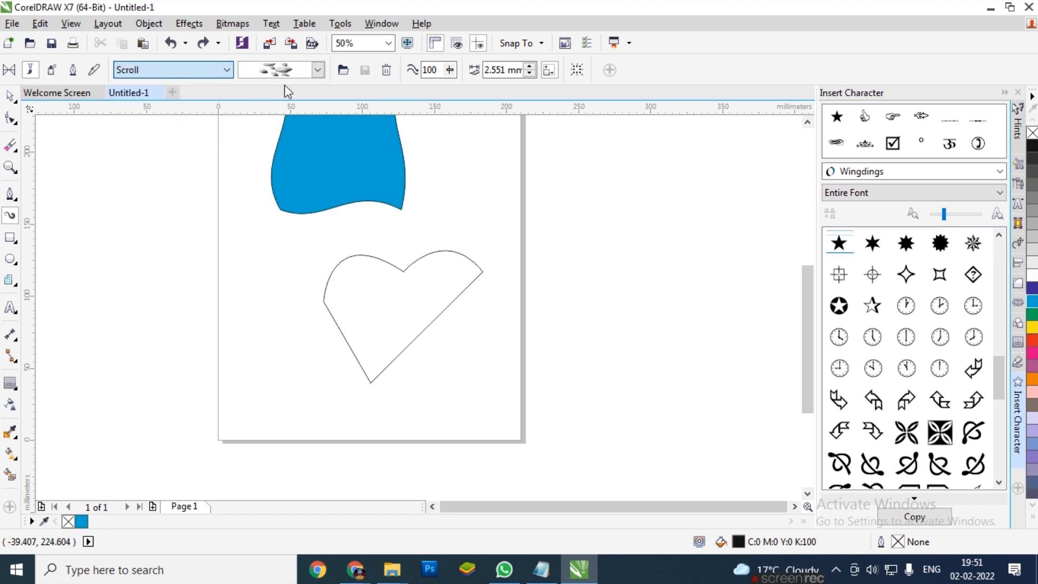
left_click(308, 70)
left_click(199, 65)
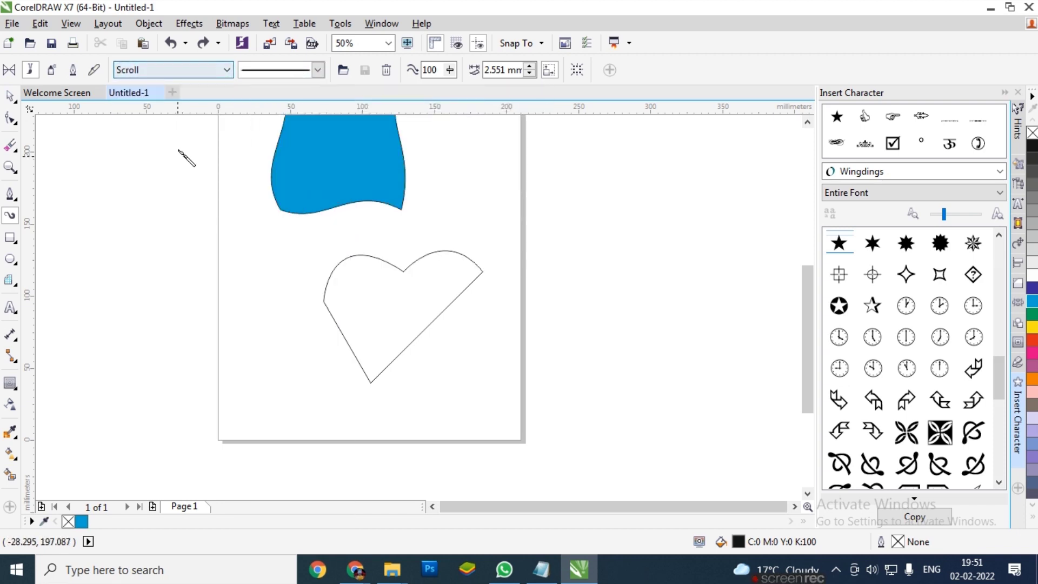
left_click(178, 69)
left_click(166, 167)
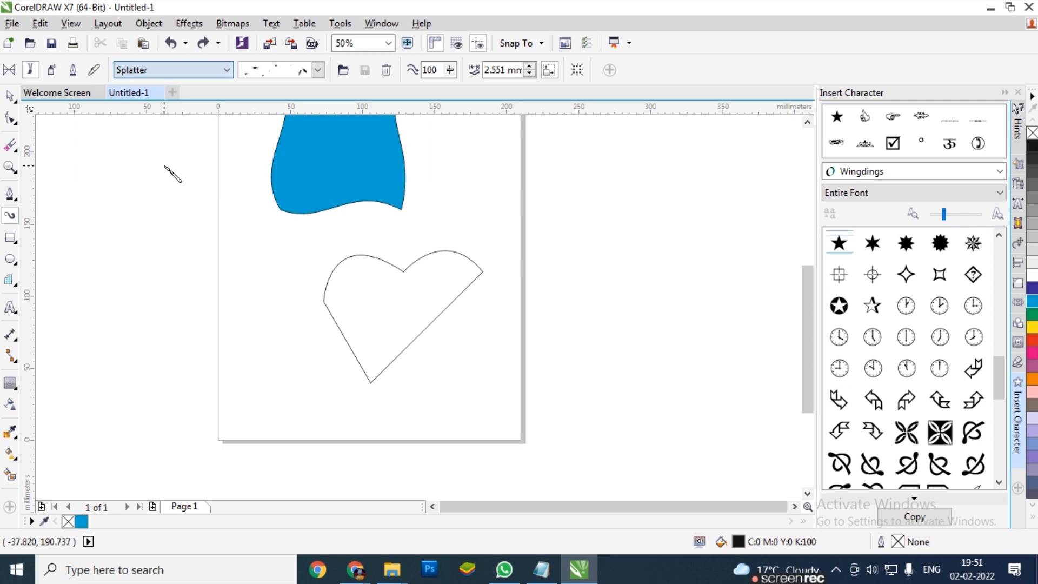
left_click(303, 72)
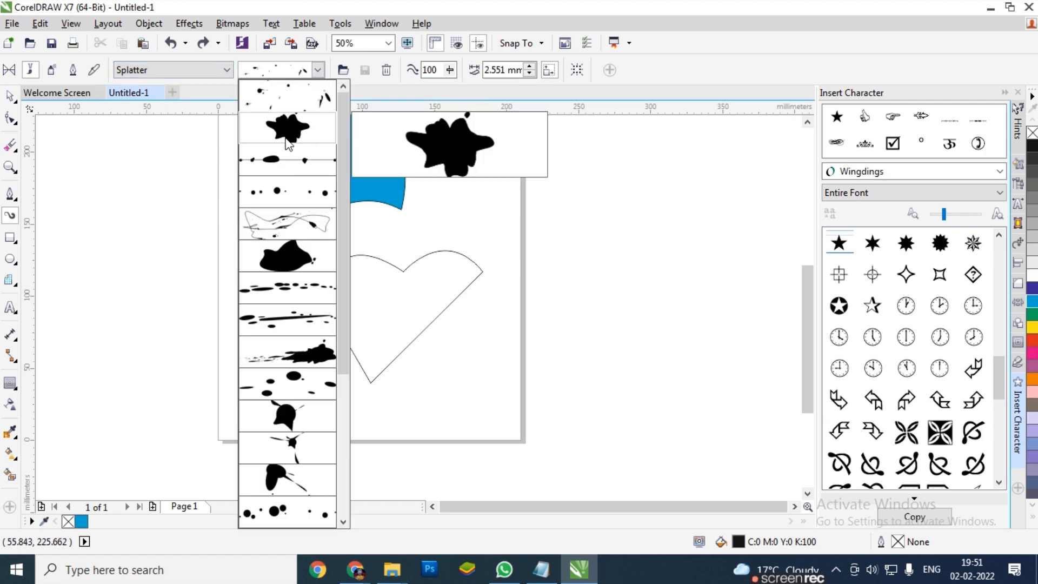
Examine the Stars and Objects spraylists in Sprayer mode and the calligraphic pen settings, and return to the Pick tool.
left_click(58, 72)
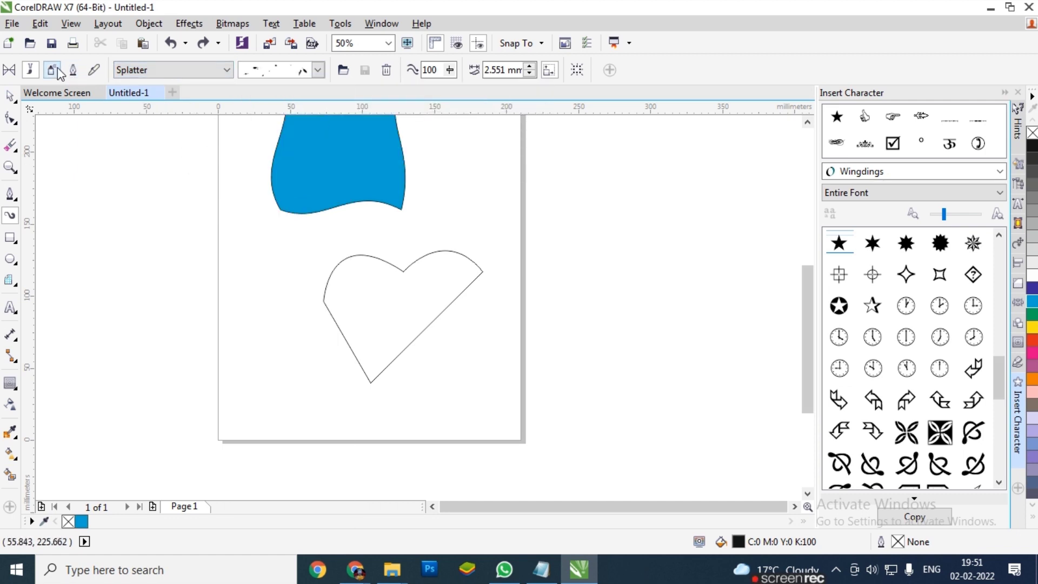
left_click(52, 70)
left_click(318, 70)
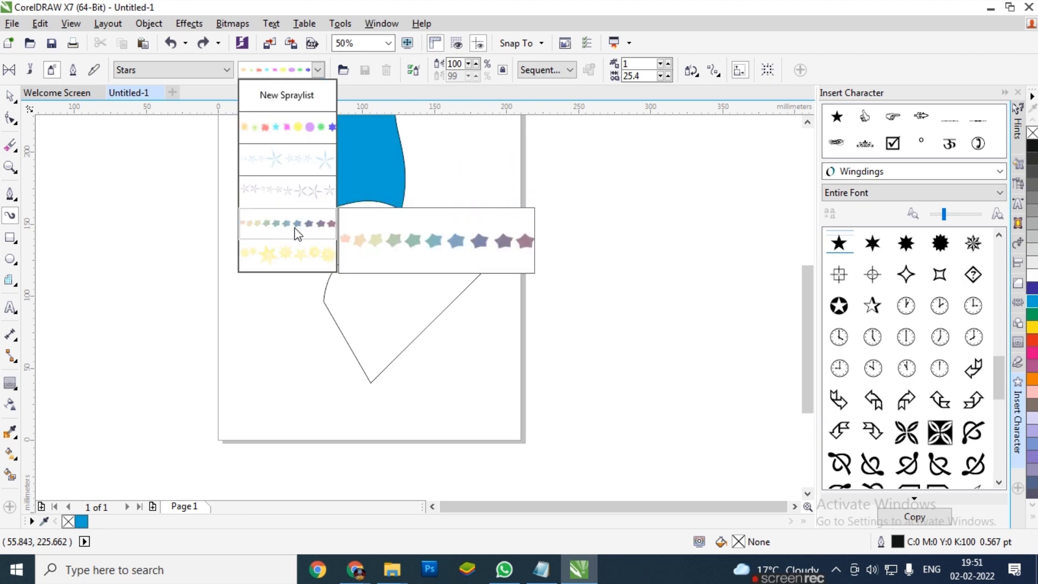
left_click(200, 76)
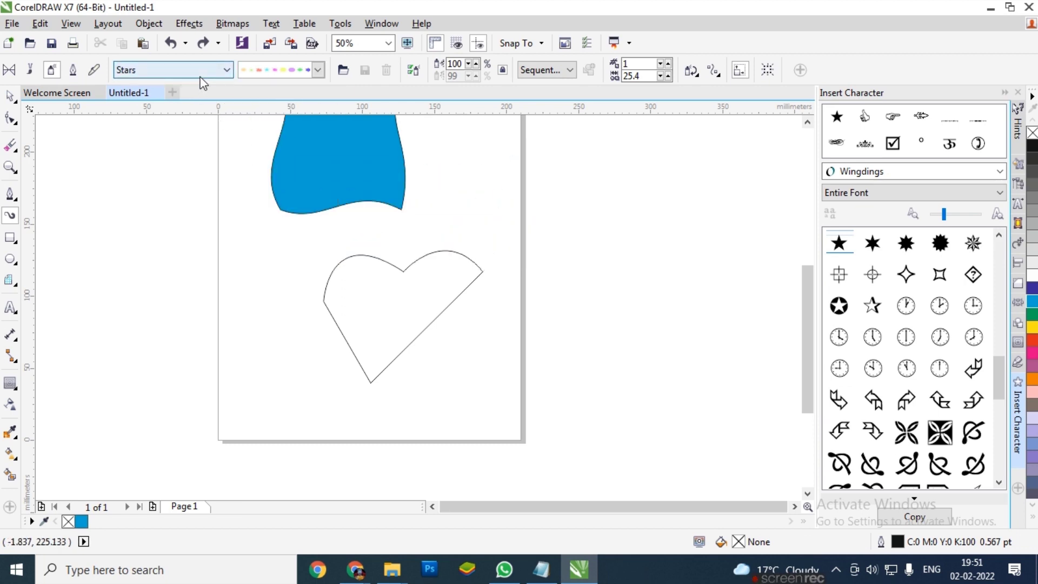
left_click(202, 77)
left_click(186, 171)
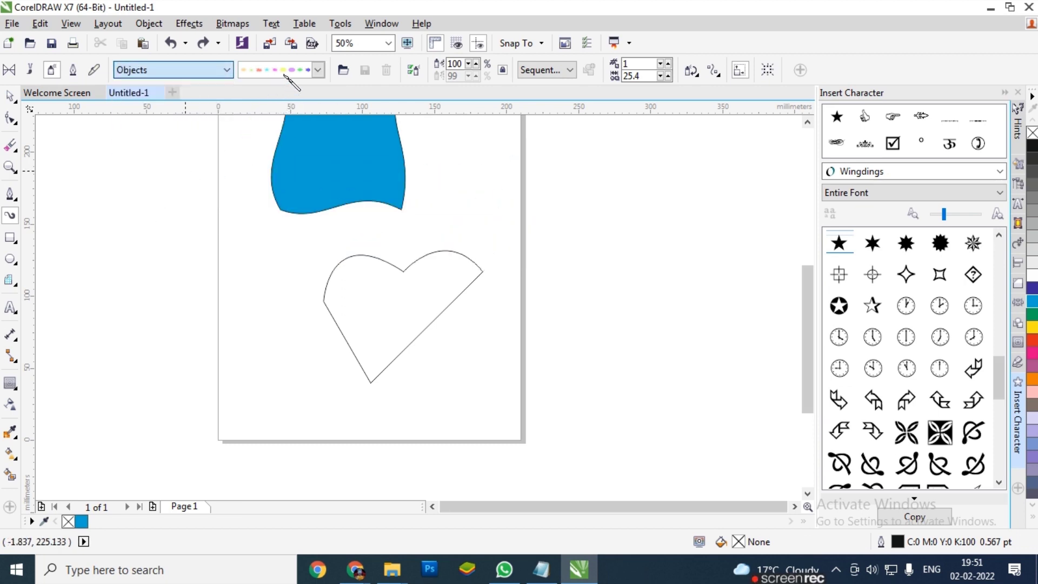
left_click(283, 75)
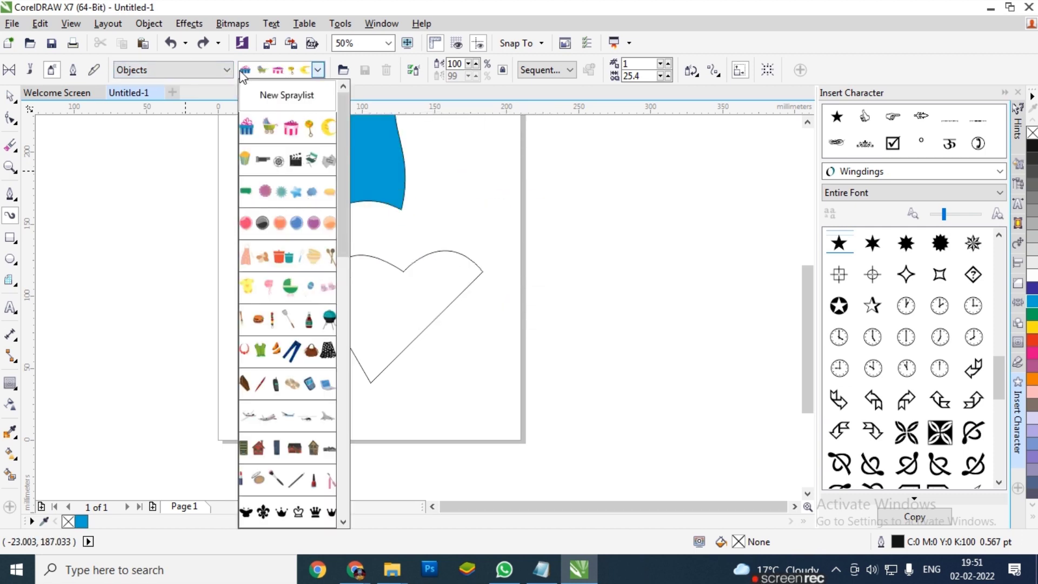
left_click(319, 70)
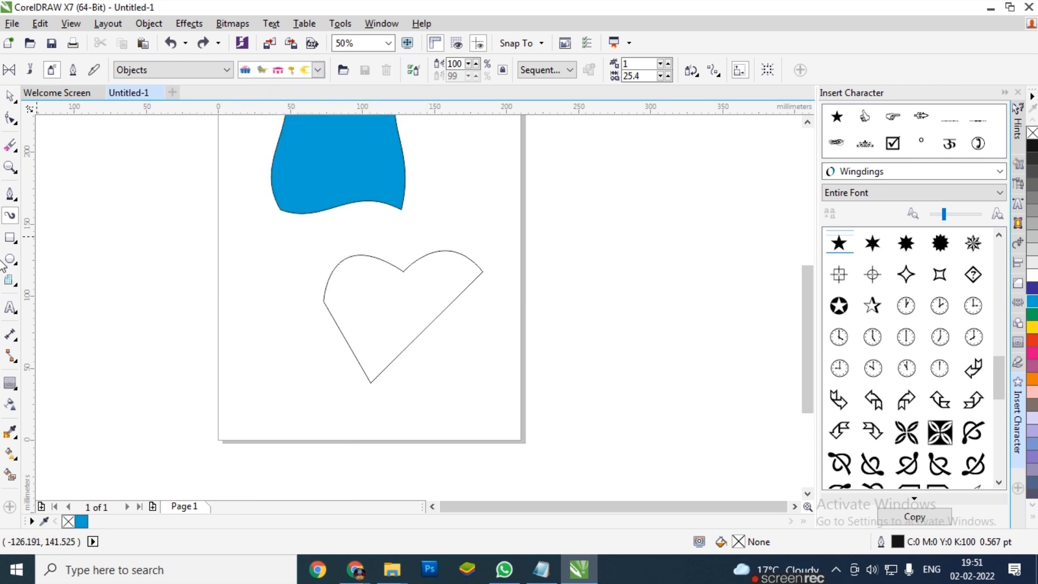
left_click(75, 71)
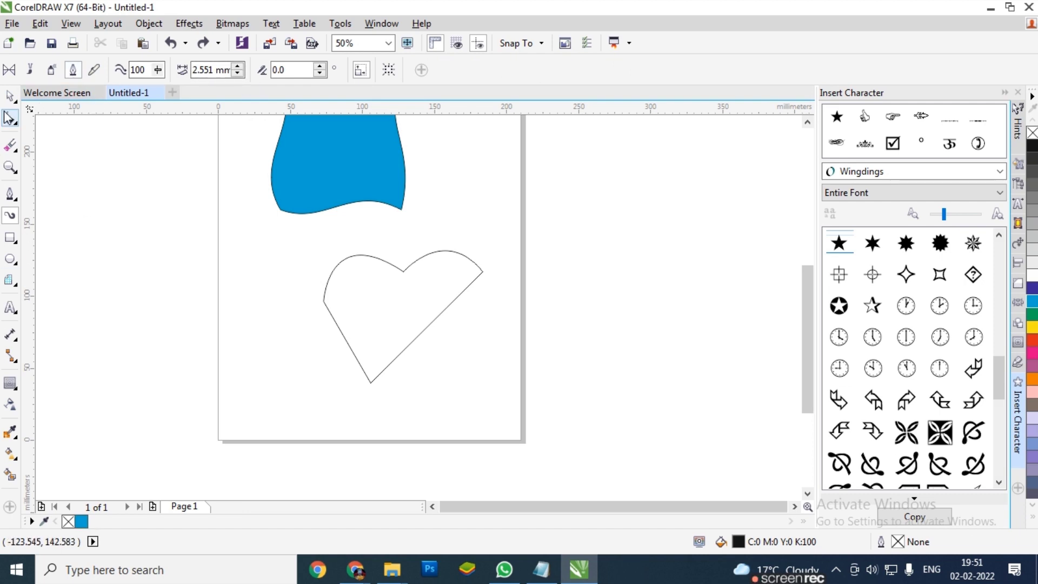
left_click(11, 98)
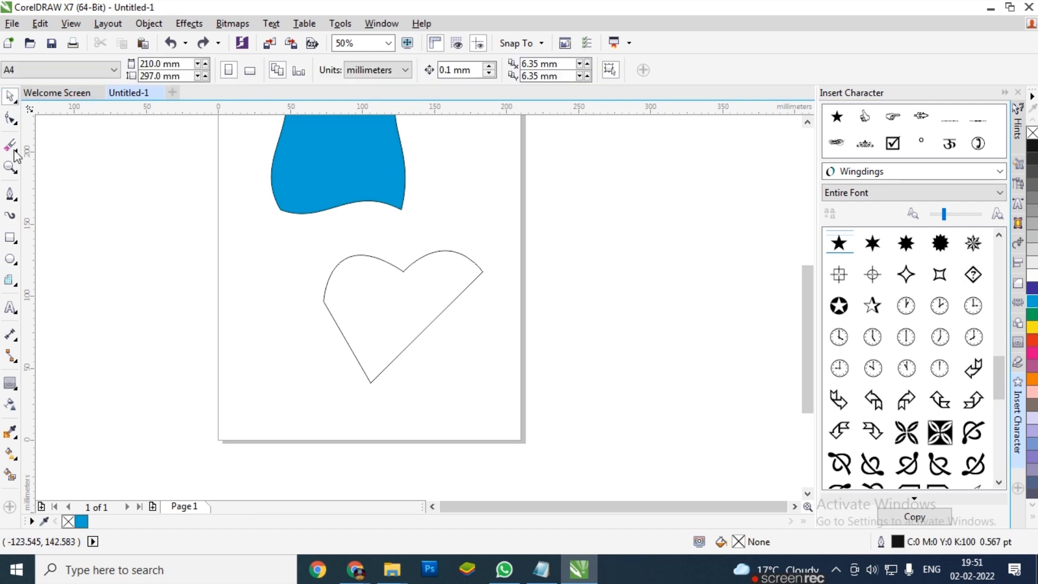
Try drawing a rectangle twice in the empty area beside the page's left edge, undoing it each time.
left_click(11, 240)
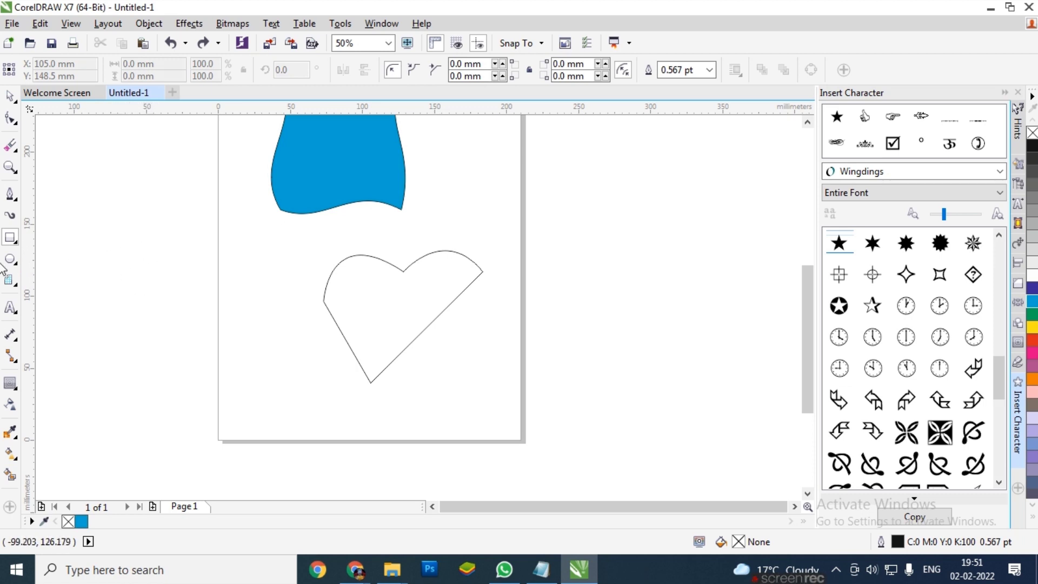
left_click_drag(128, 222, 226, 319)
key("ctrl+z")
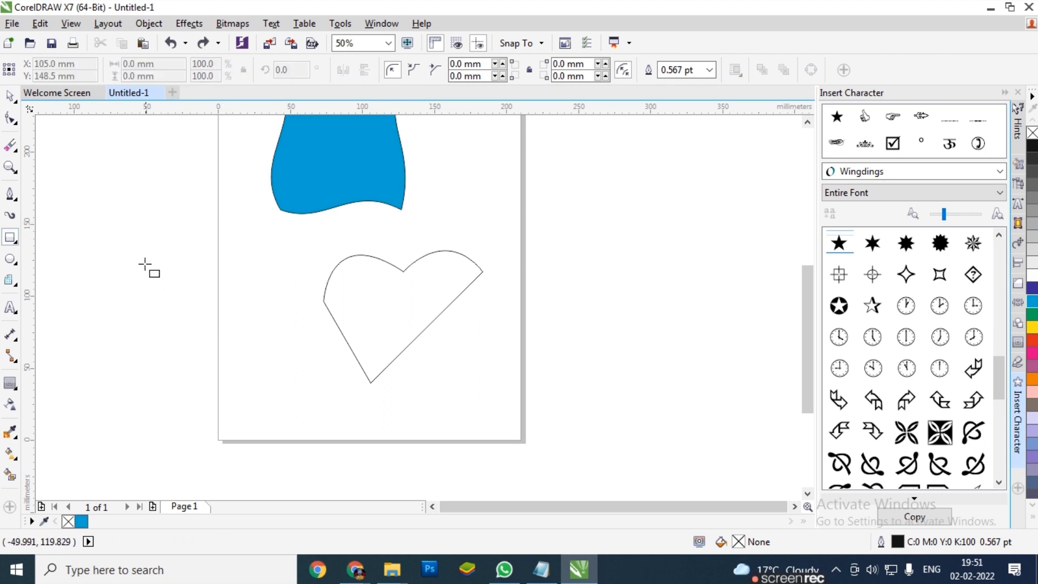
left_click(97, 217)
left_click_drag(109, 225, 204, 306)
key("ctrl+z")
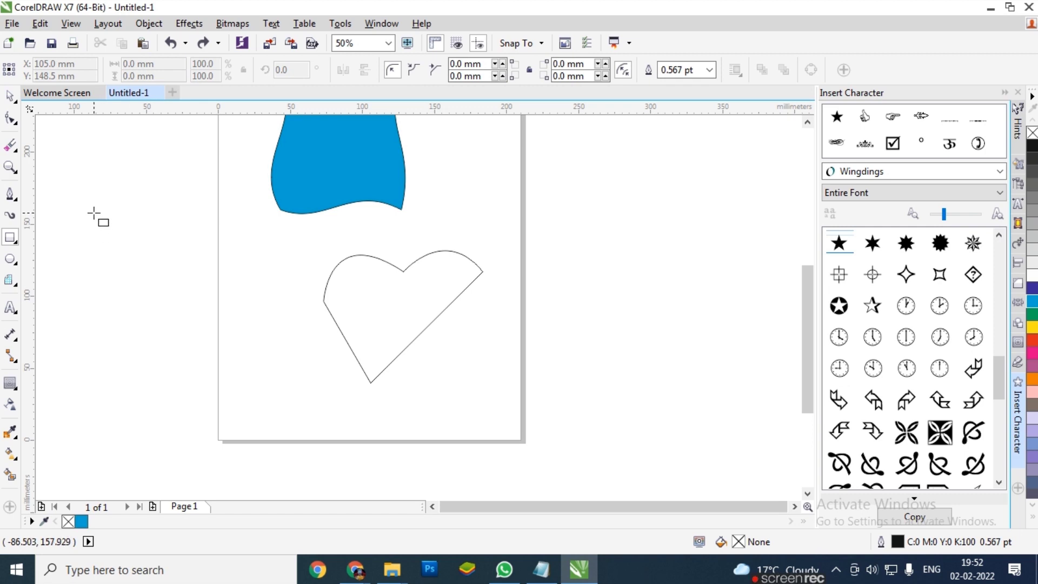
Draw three squares: about 70 mm and 67 mm stacked beside the page's left edge, and about 52 mm on the page beside the heart.
left_click_drag(97, 213, 191, 306)
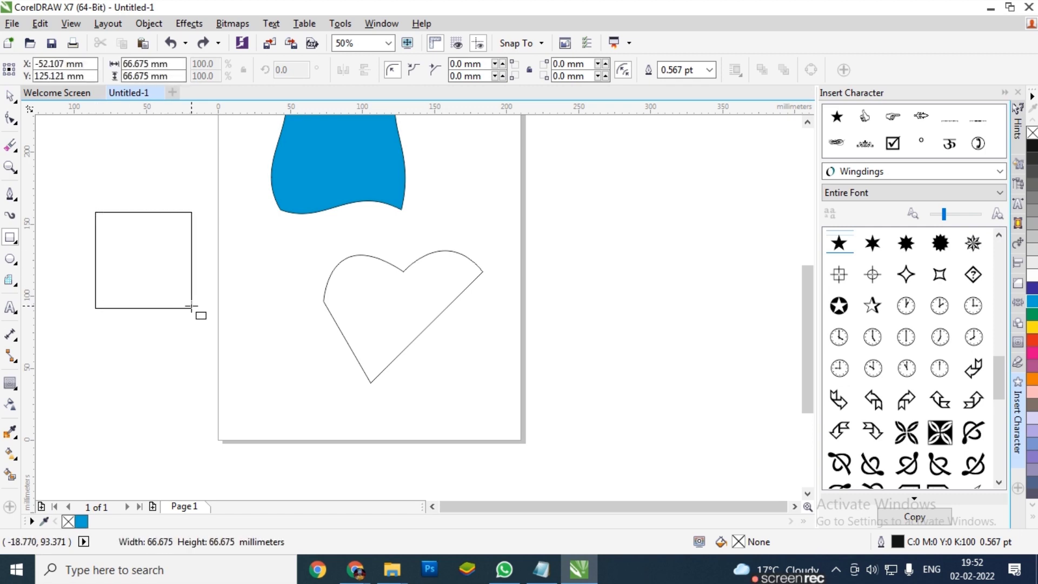
mouse_move(192, 306)
left_mouse_down()
mouse_move(159, 275)
mouse_move(196, 313)
left_mouse_up()
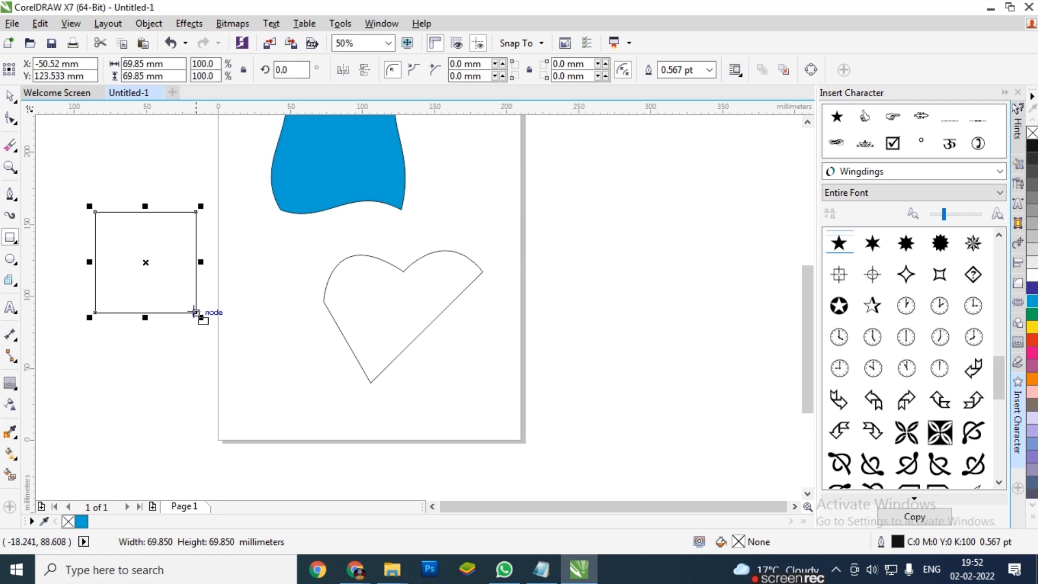
left_click_drag(82, 353, 180, 435)
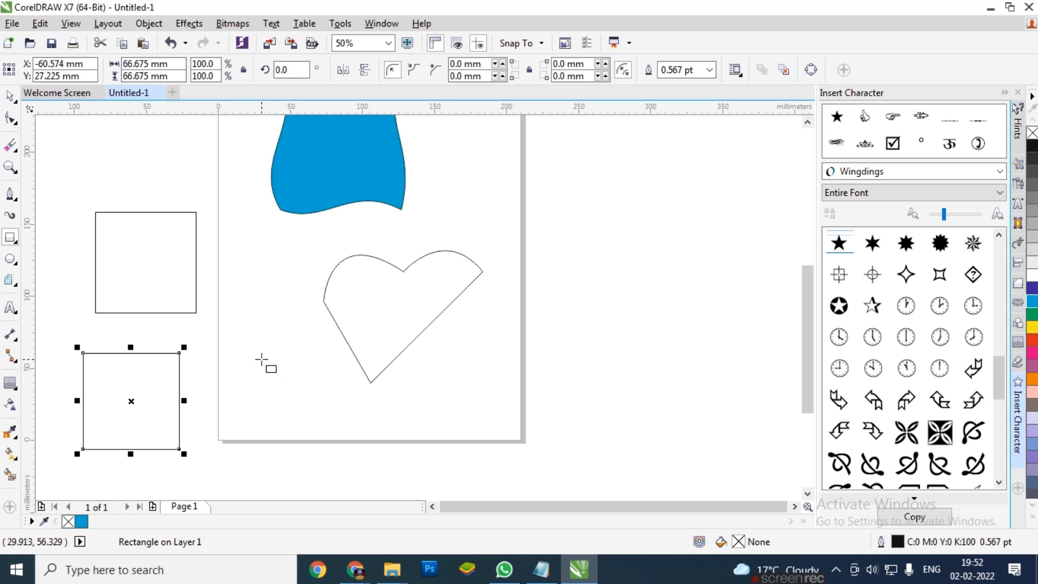
left_click_drag(242, 321, 318, 396)
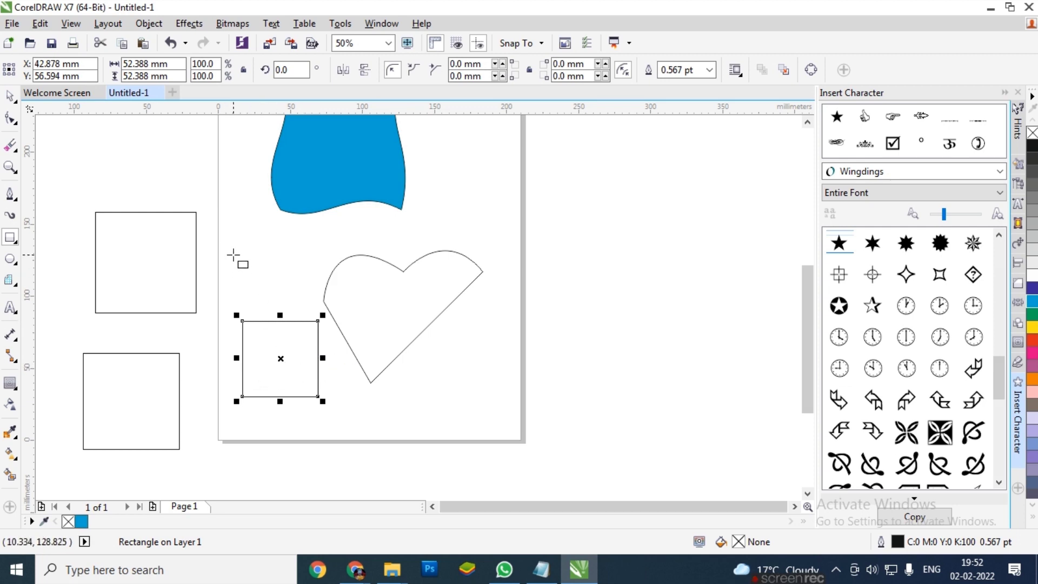
Draw a square about 43 mm wide above the 52 mm square on the page, undoing an uneven first attempt.
mouse_move(229, 239)
left_mouse_down()
mouse_move(269, 279)
mouse_move(245, 284)
mouse_move(268, 262)
mouse_move(268, 288)
mouse_move(276, 262)
mouse_move(294, 300)
left_mouse_up()
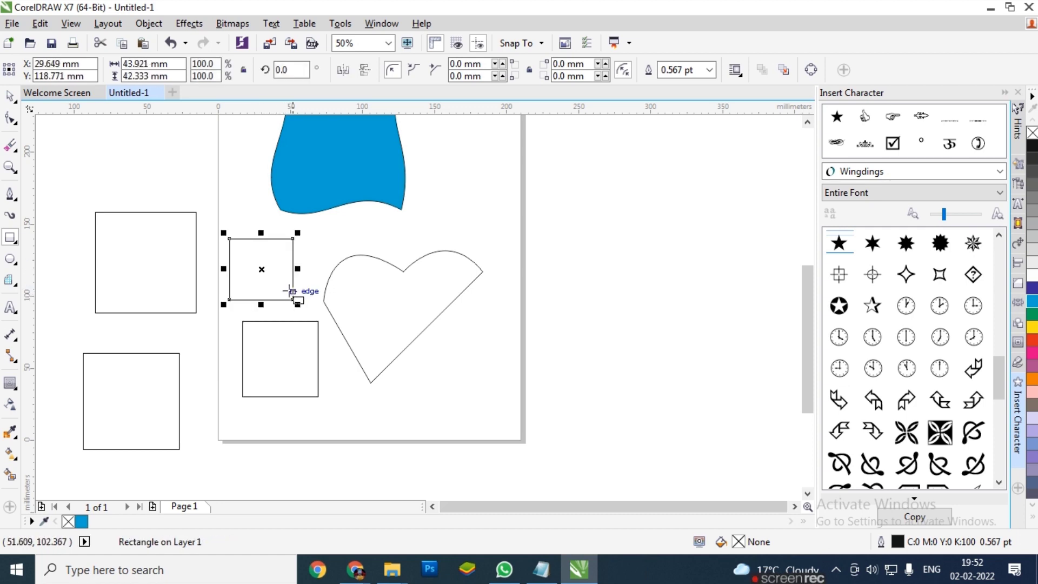
key("ctrl+z")
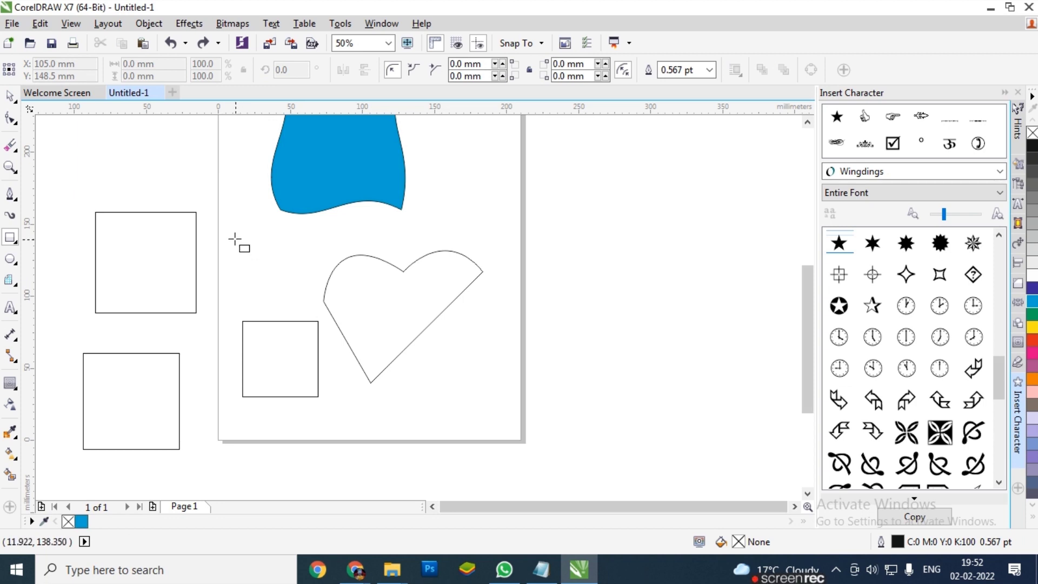
left_click_drag(231, 231, 293, 293)
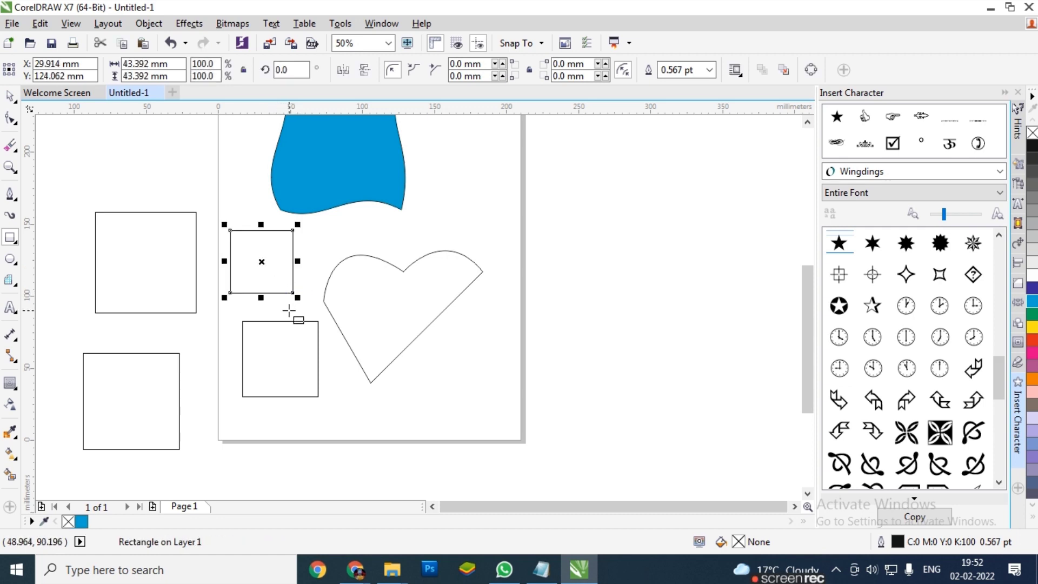
Try drawing a tilted square spanning about 72 mm beside the page's right edge with the 3-Point Rectangle tool, and undo it.
left_click(17, 242)
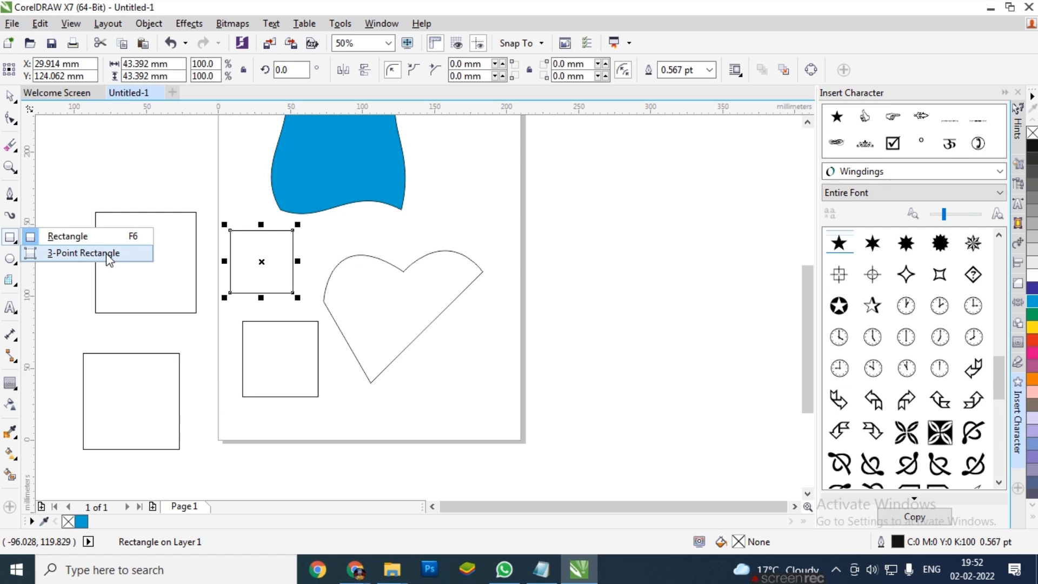
left_click(81, 253)
left_click(549, 215)
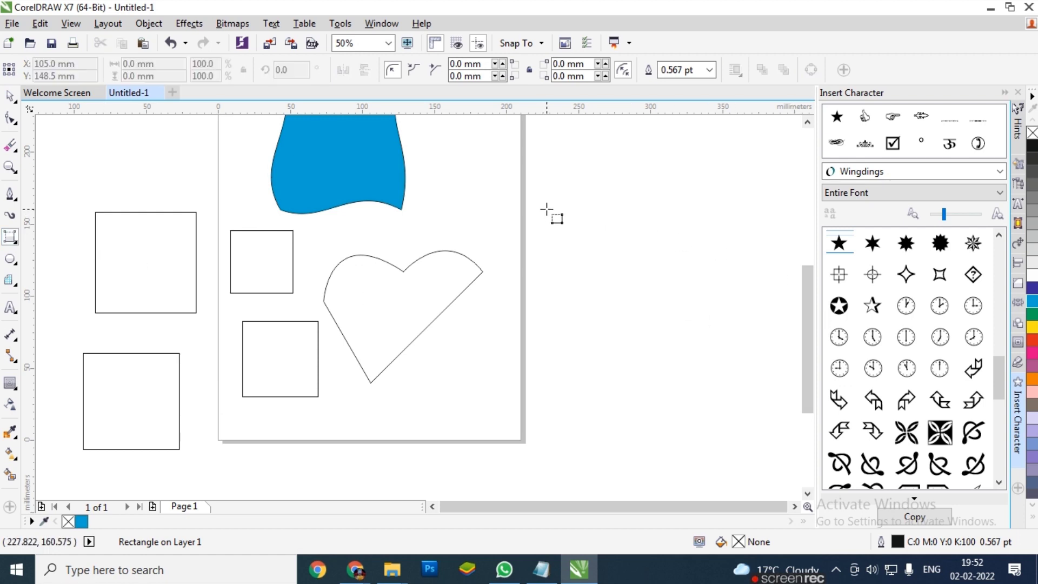
left_click_drag(549, 209, 615, 245)
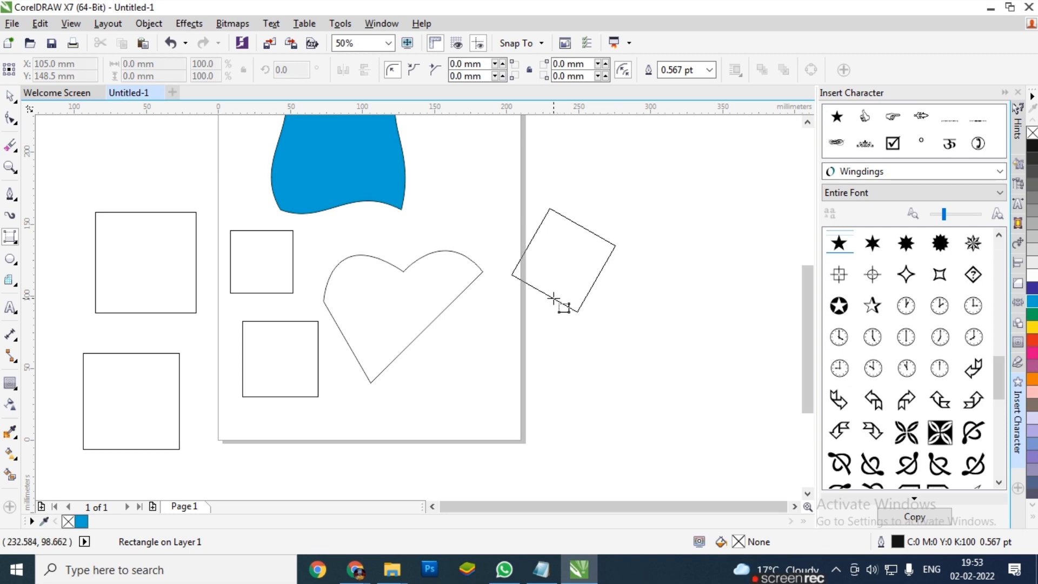
left_click(563, 304)
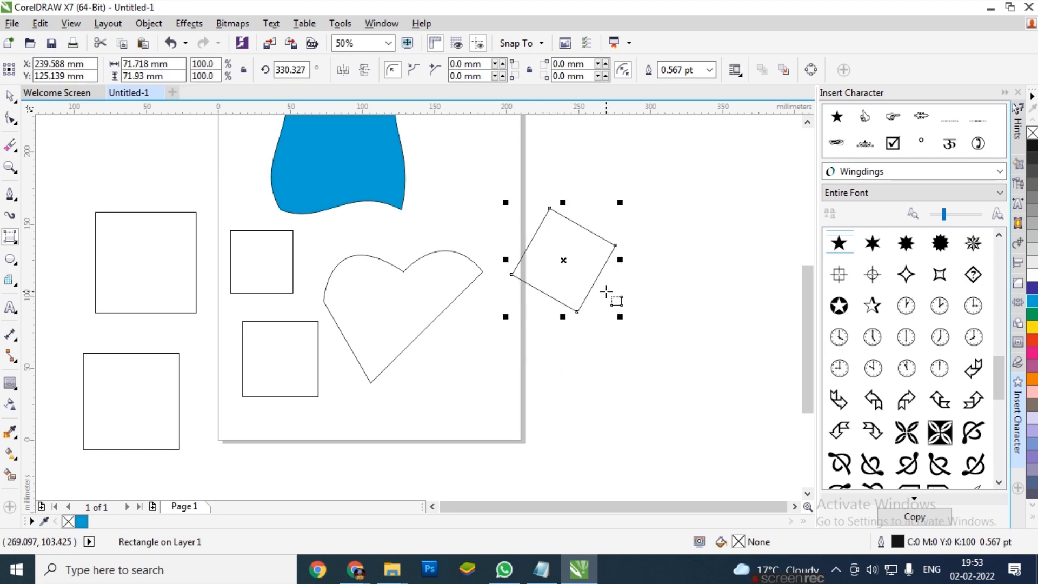
key("ctrl+z")
Try drawing further tilted rectangles with the 3-Point Rectangle tool in the empty area beside the page, undoing them all.
left_click_drag(550, 278, 661, 290)
left_click(653, 171)
mouse_move(568, 205)
left_mouse_down()
mouse_move(637, 245)
mouse_move(680, 238)
left_mouse_up()
left_click(652, 188)
key("ctrl+z")
left_click(679, 173)
key("ctrl+z")
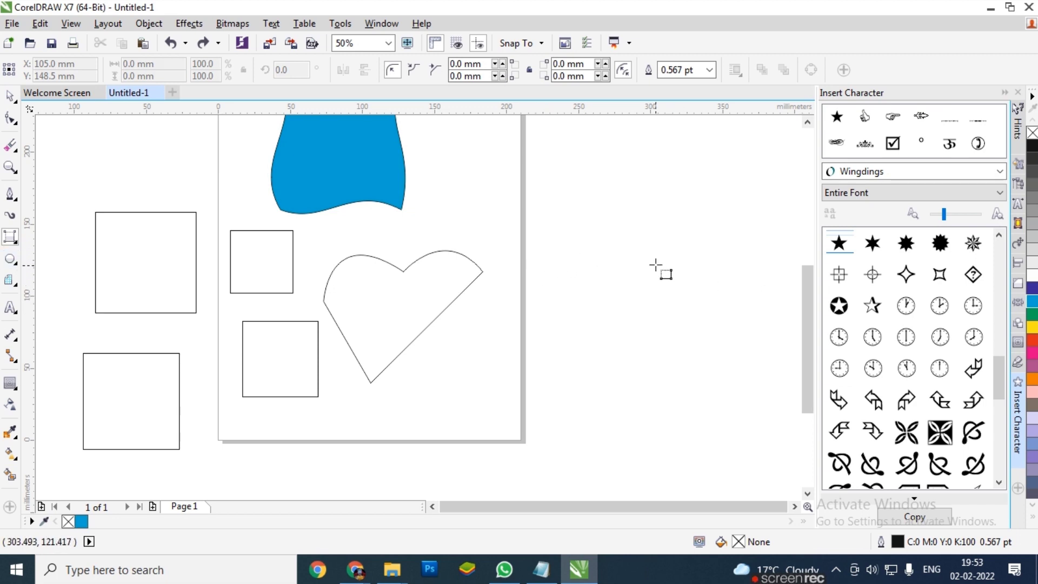
Try drawing circles beside the page's right edge with the Ellipse tool, including ones about 110 mm and 100 mm wide, undoing each.
left_click(11, 260)
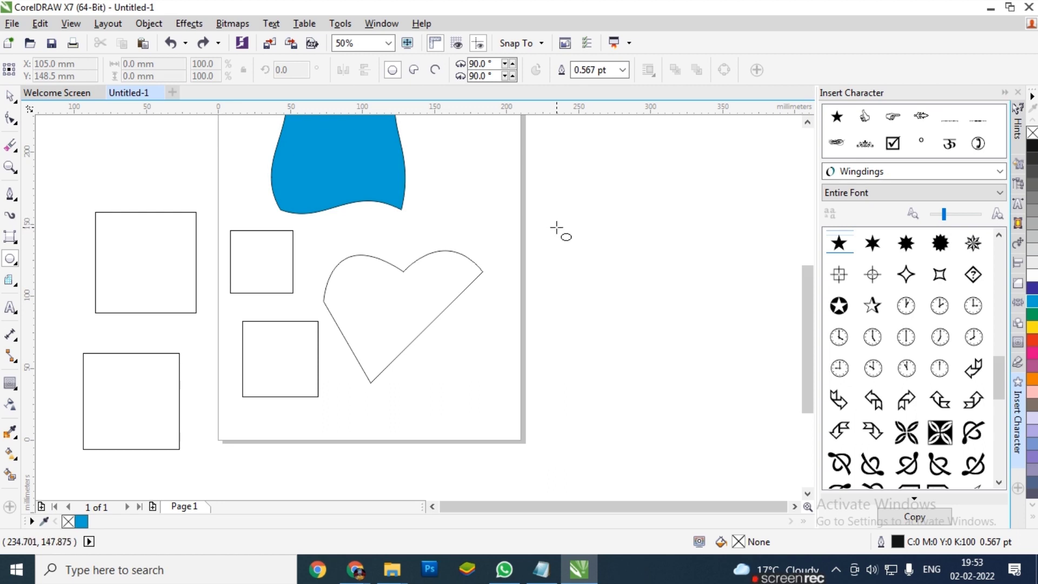
left_click_drag(553, 221, 689, 355)
key("ctrl+z")
left_click_drag(559, 218, 722, 360)
key("ctrl+z")
left_click_drag(556, 225, 714, 360)
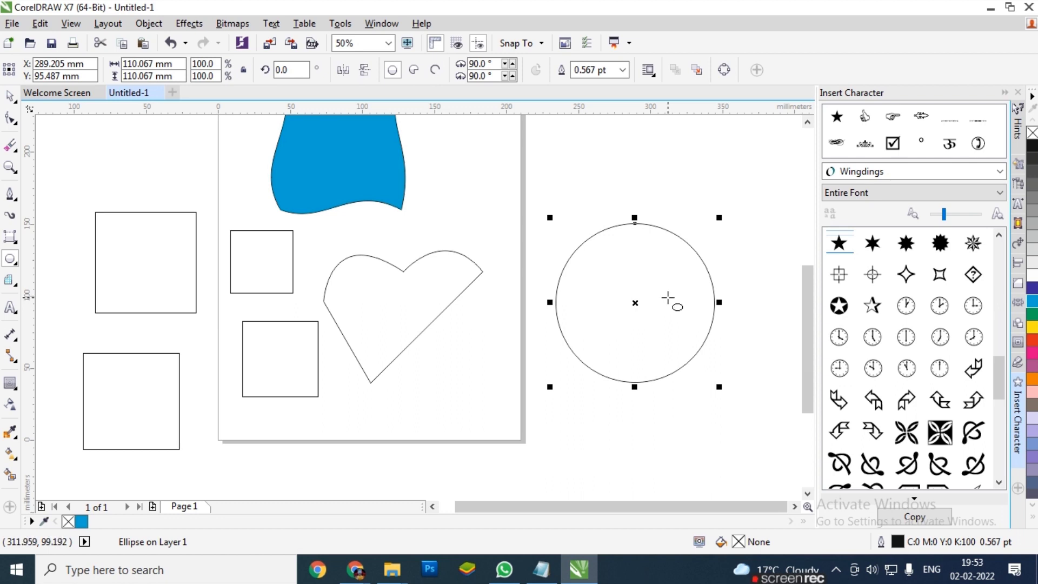
key("ctrl+z")
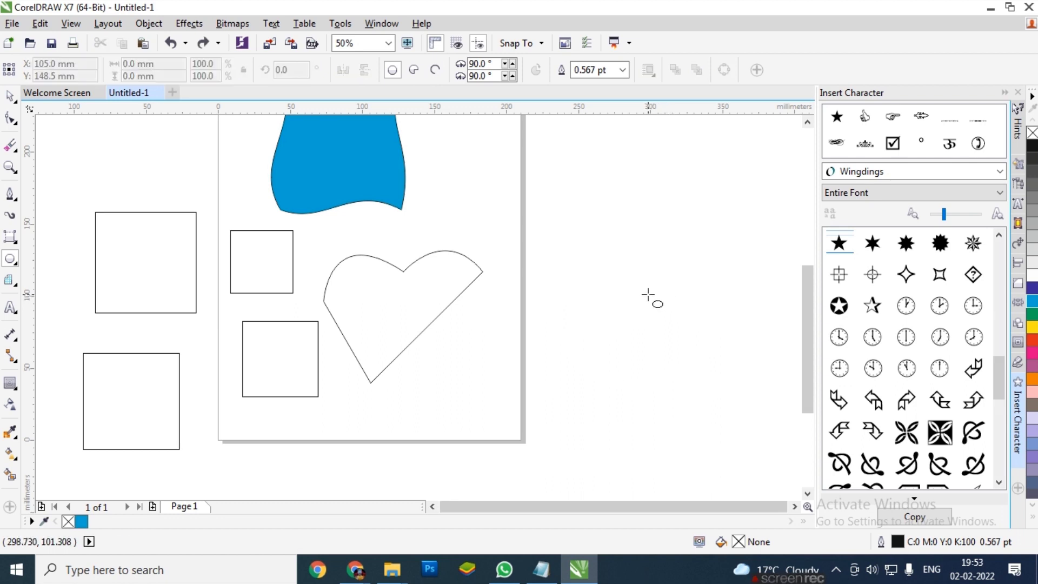
left_click_drag(573, 216, 695, 356)
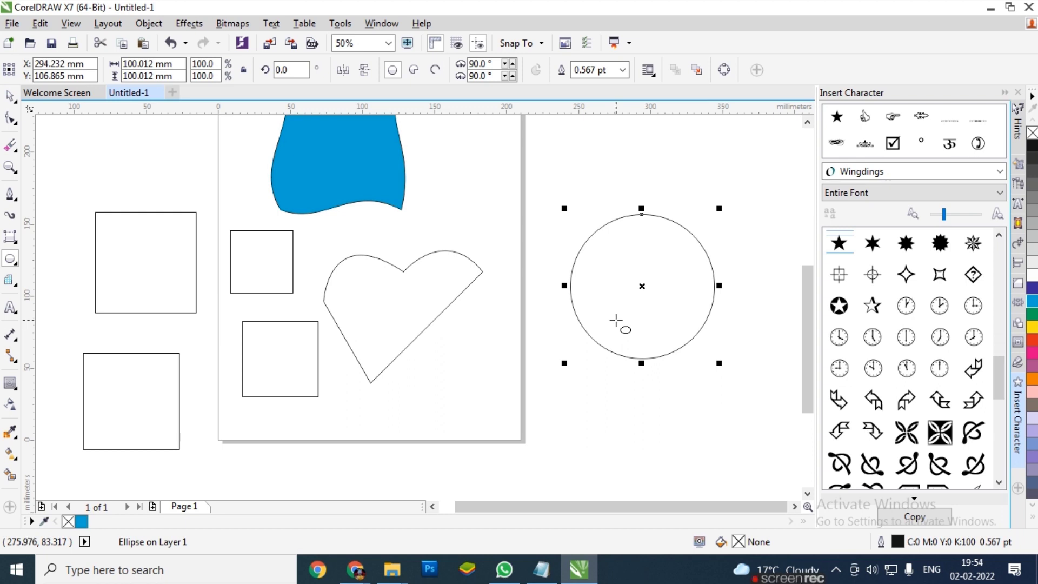
key("ctrl+z")
left_click(17, 265)
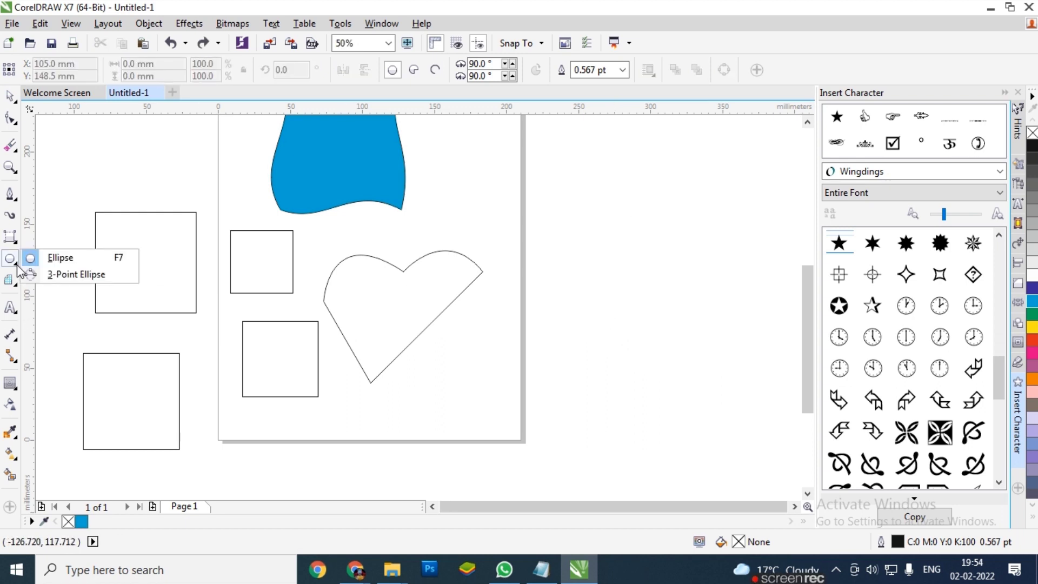
left_click(81, 276)
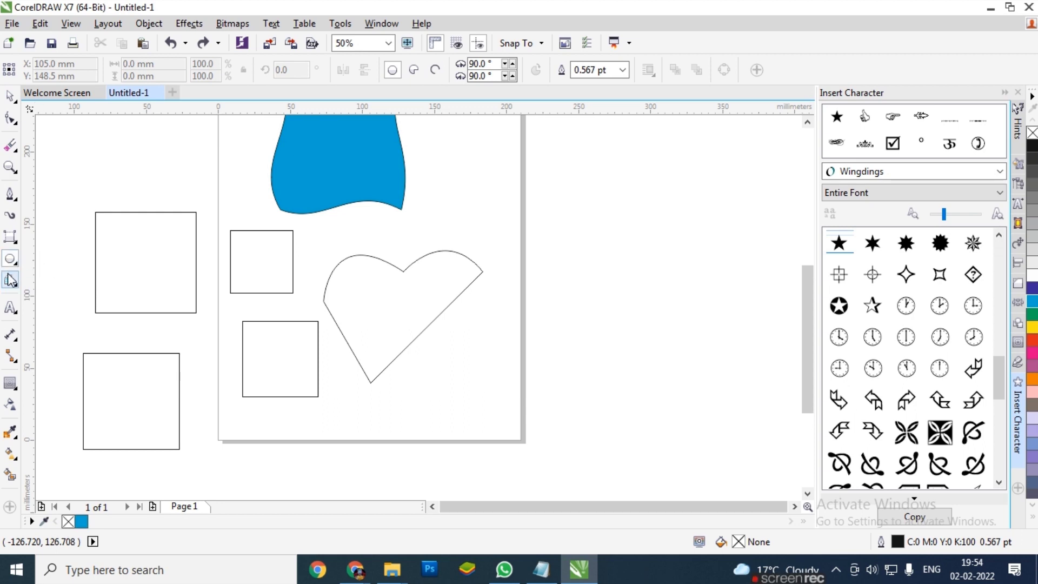
left_click(11, 281)
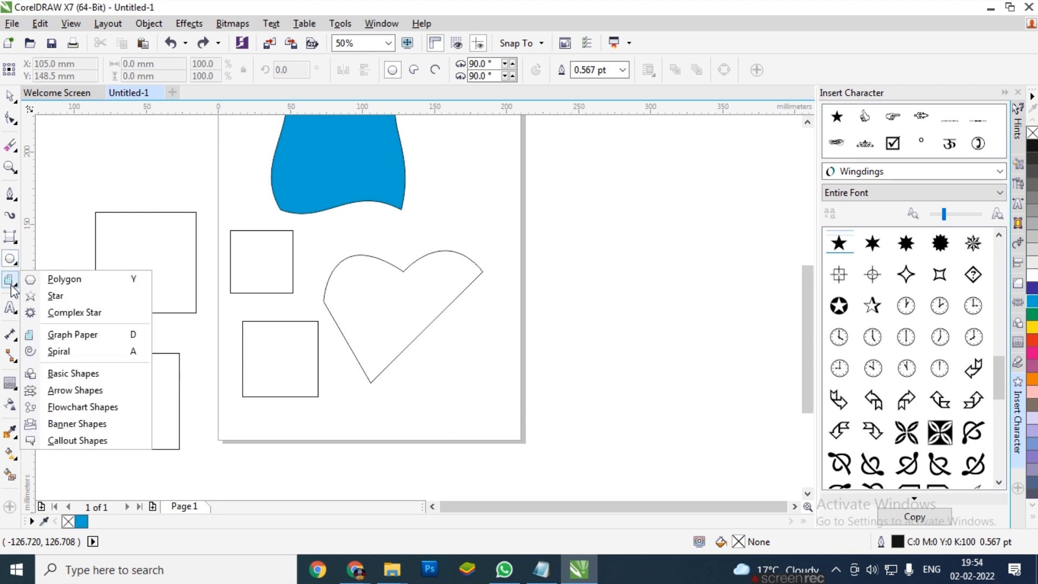
left_click(11, 286)
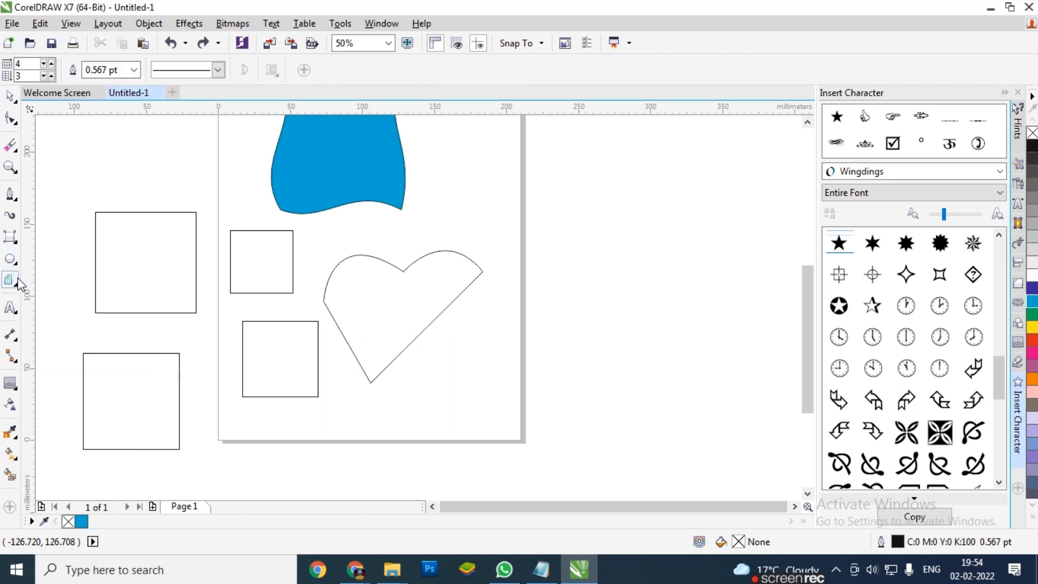
Try drawing five-sided polygons beside the page, about 99 by 94 mm and about 105 by 100 mm, undoing each.
left_click(19, 284)
left_click(54, 278)
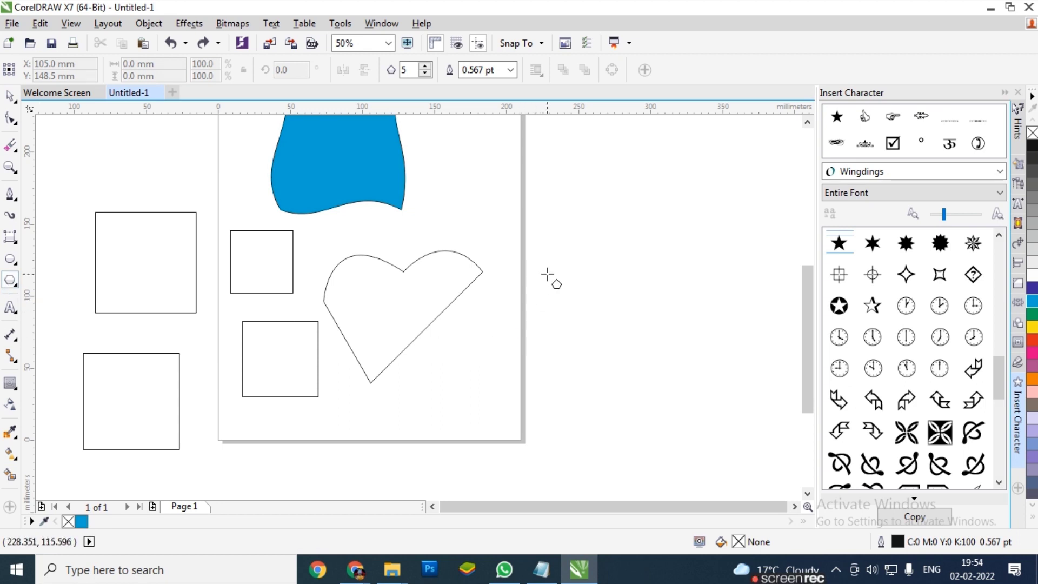
left_click_drag(550, 241, 700, 380)
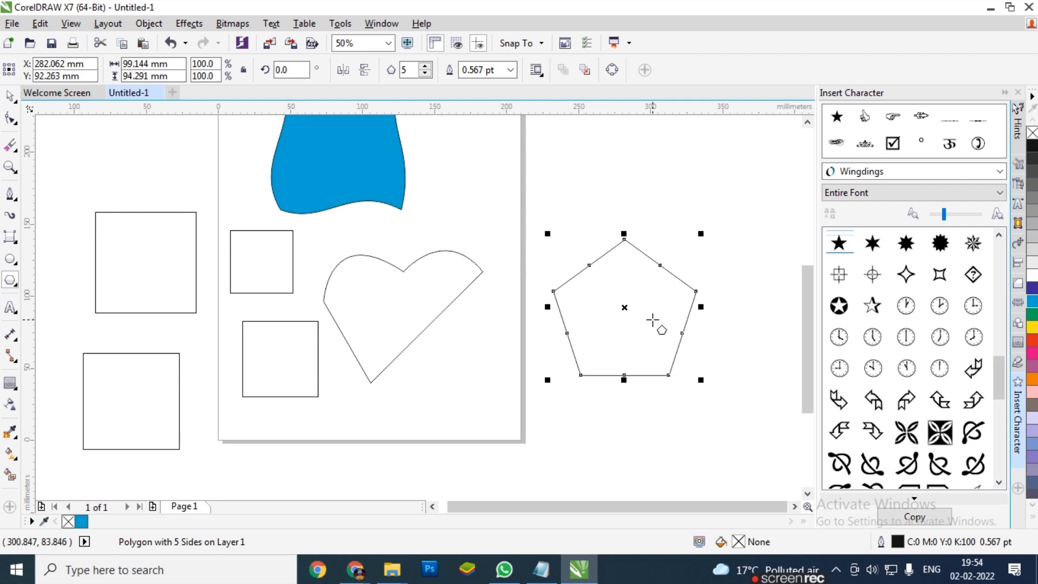
key("ctrl+z")
key("ctrl+shift+z")
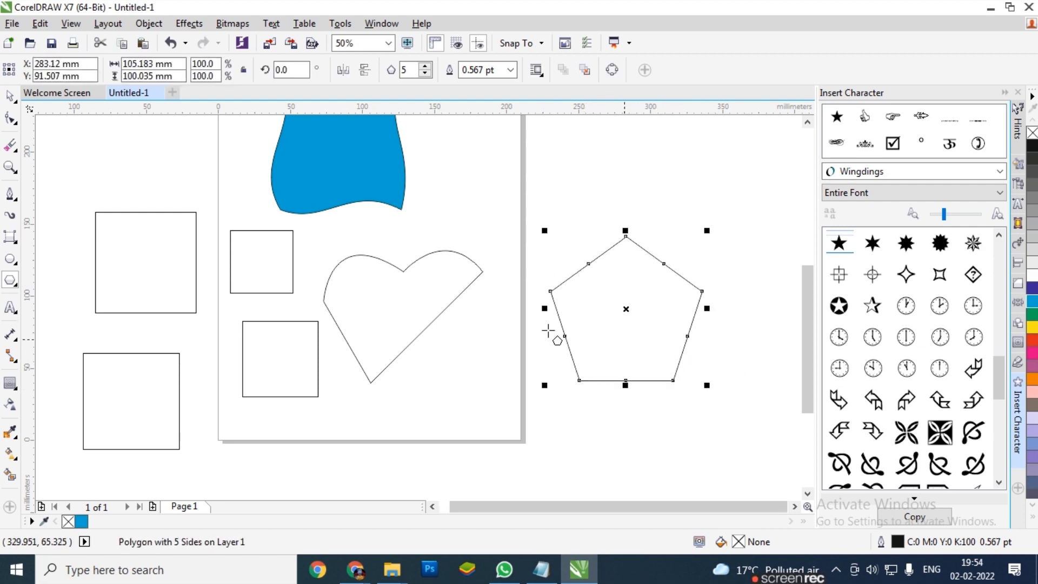
key("ctrl+z")
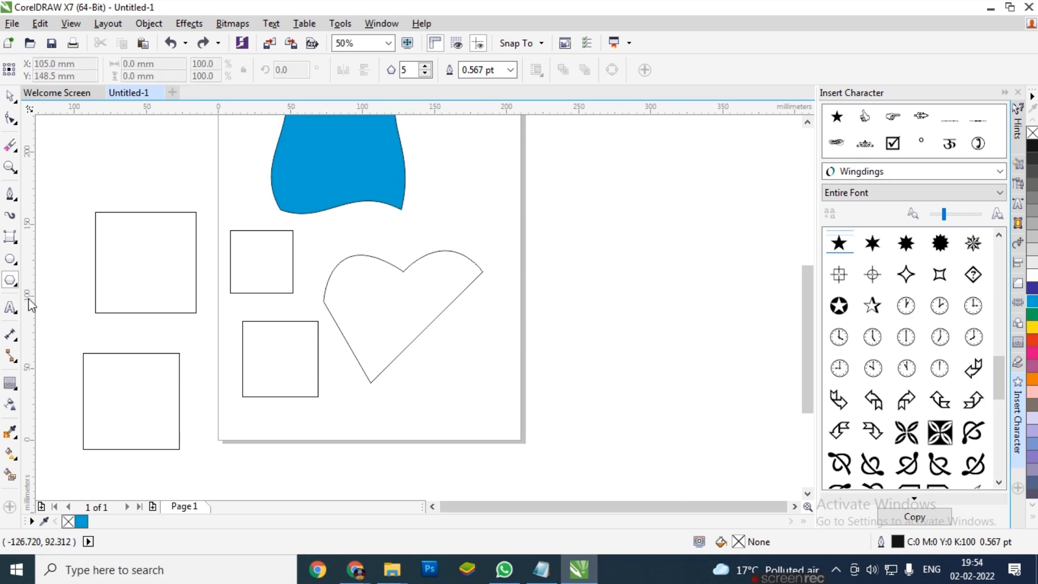
left_click(19, 283)
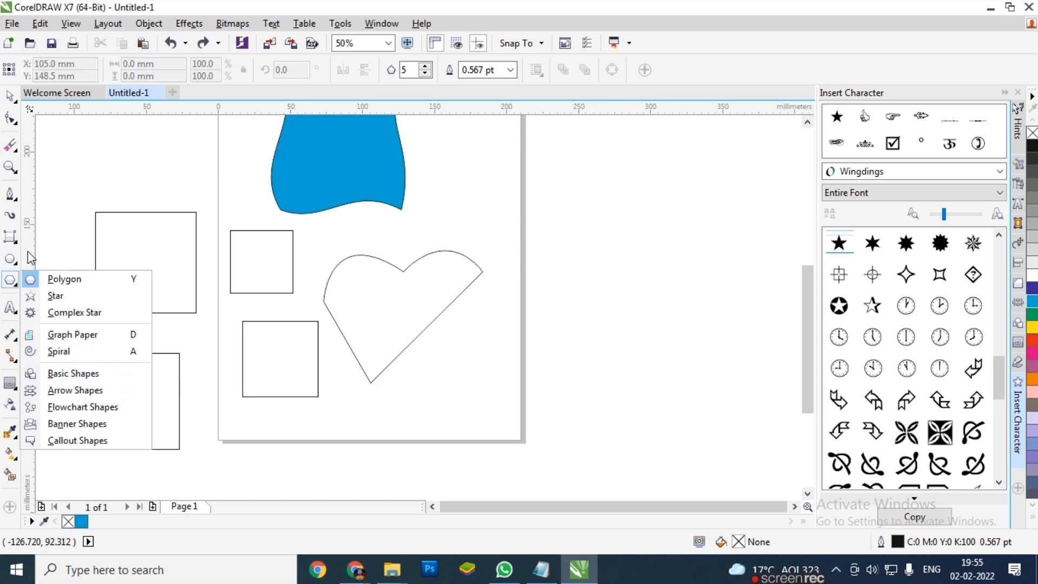
left_click(10, 286)
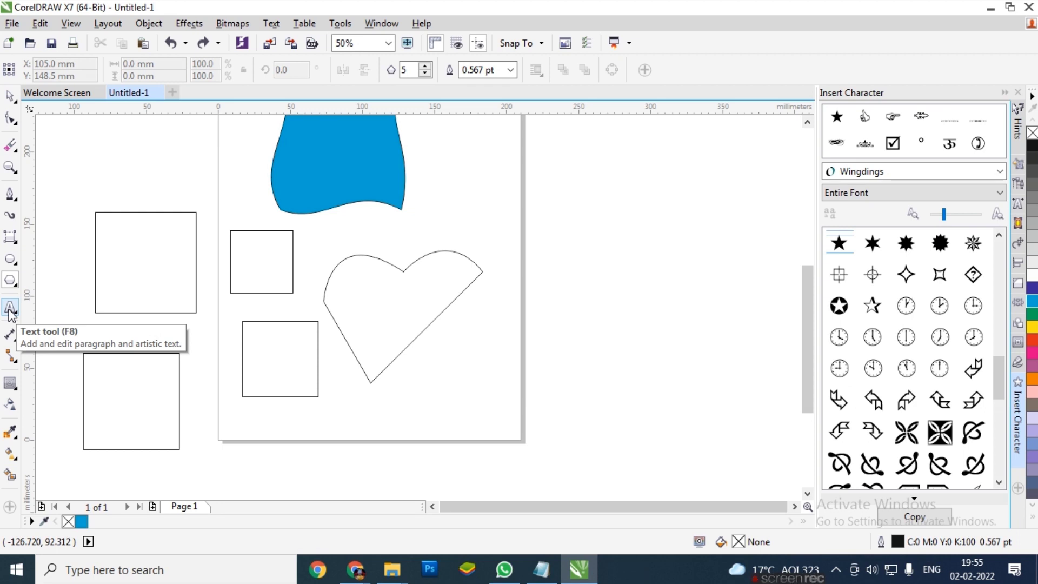
Start an artistic text line with the Text tool on the page between the heart's lower half and the page's right edge.
left_click(9, 309)
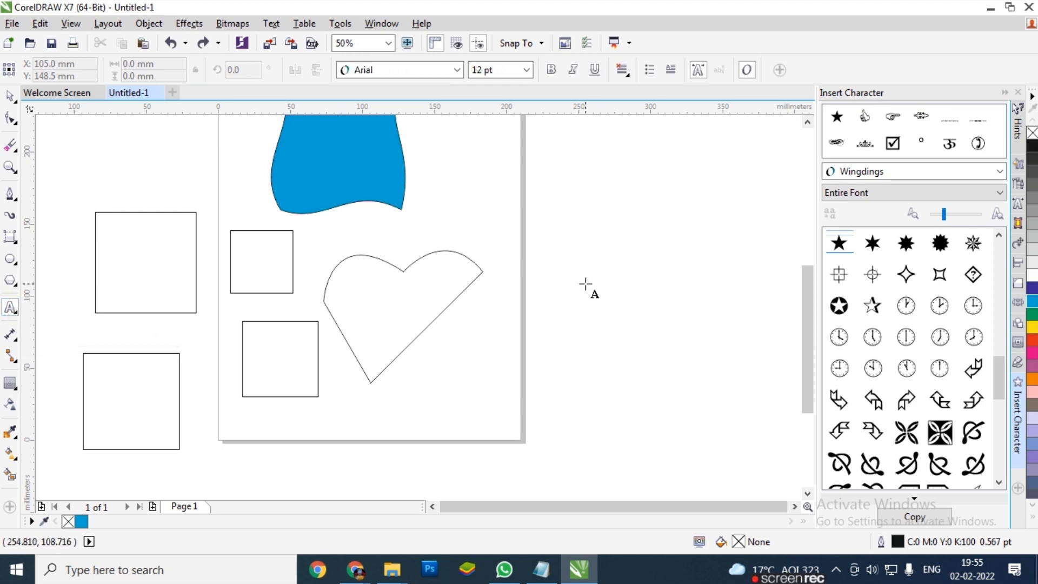
left_click(552, 261)
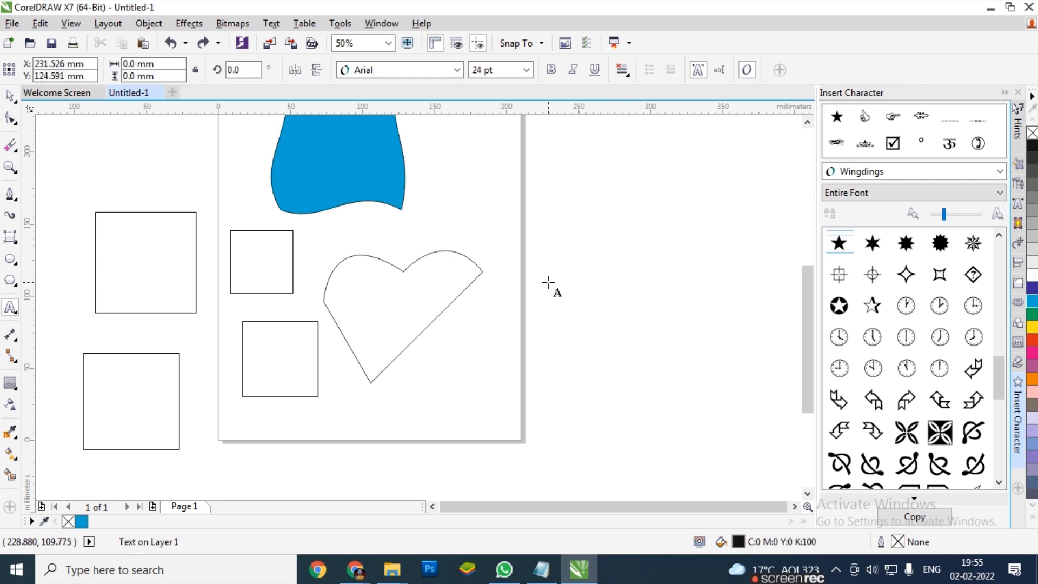
left_click(561, 298)
left_click(562, 297)
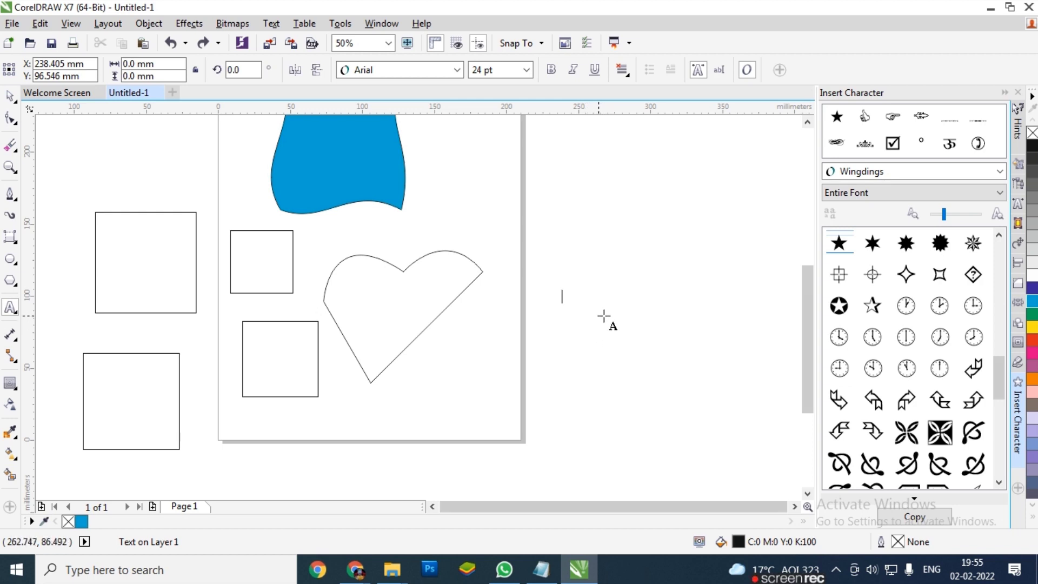
left_click(491, 324)
left_click(491, 325)
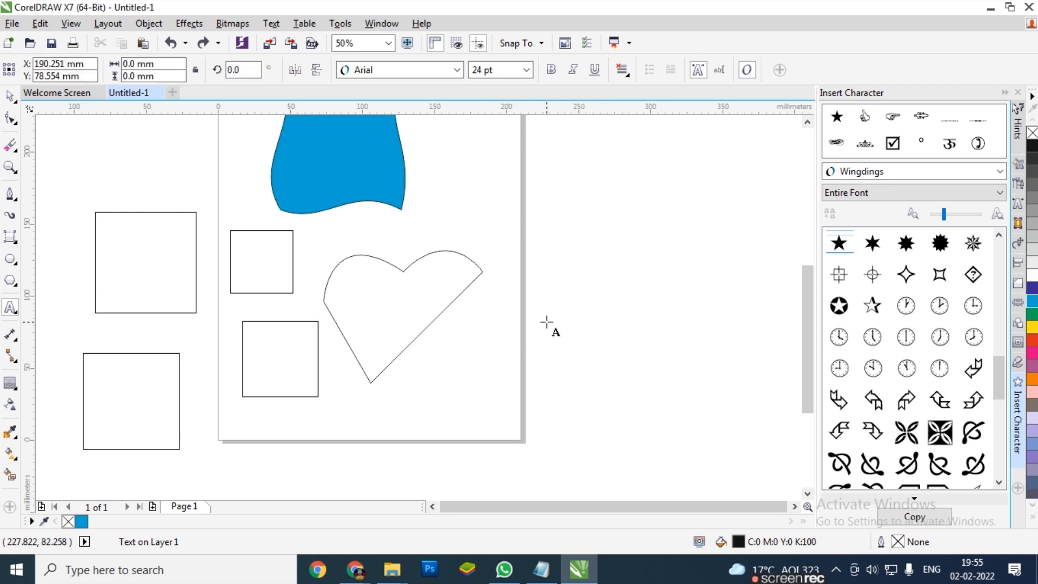
scroll(568, 323, "up", 1)
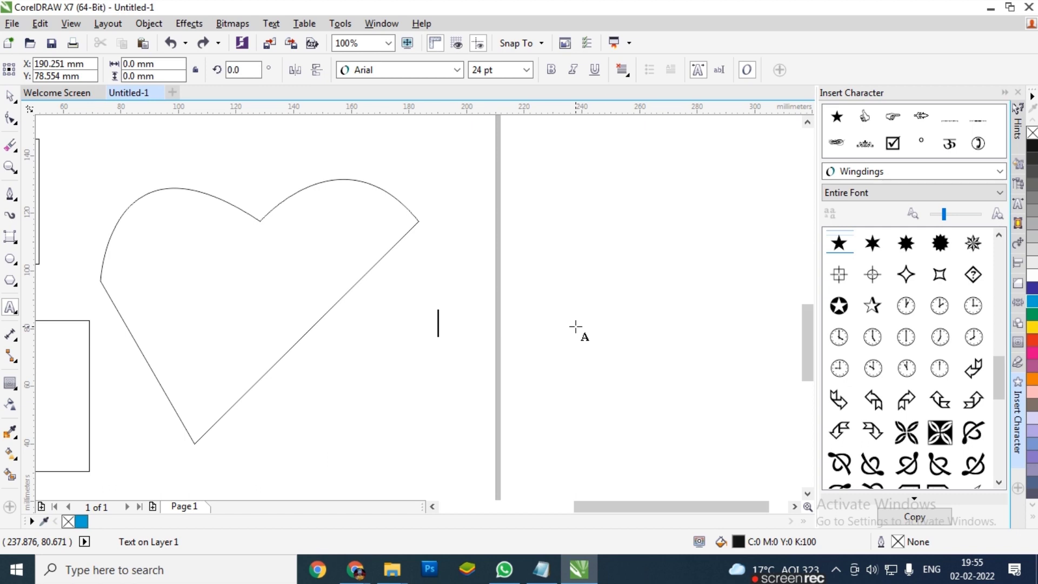
Enter the text "Design India" at the insertion point beside the heart.
type("ti")
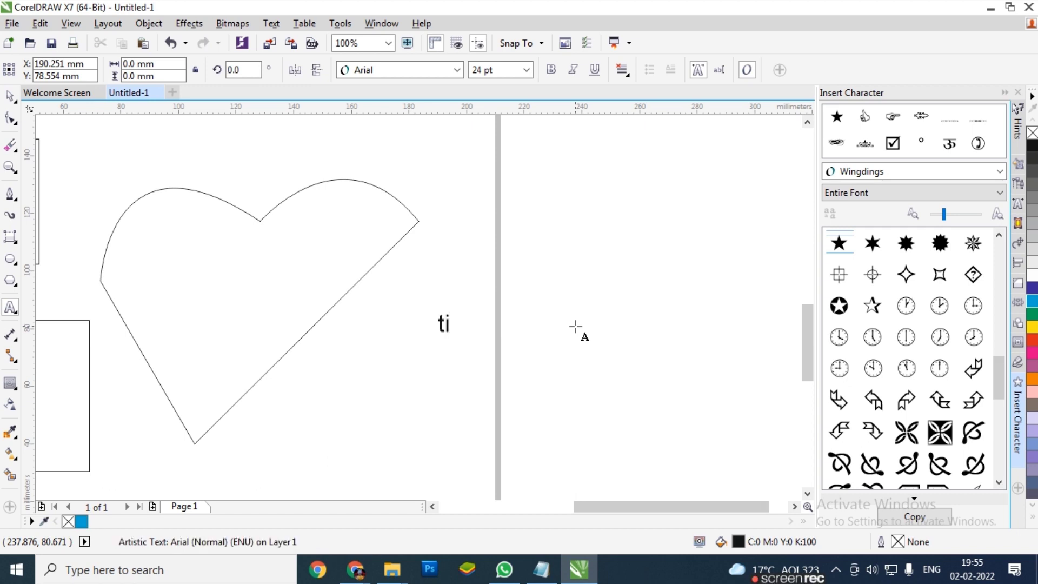
type("des")
key("BackSpace")
key("BackSpace")
type("De")
key("BackSpace")
key("BackSpace")
key("BackSpace")
type("Design")
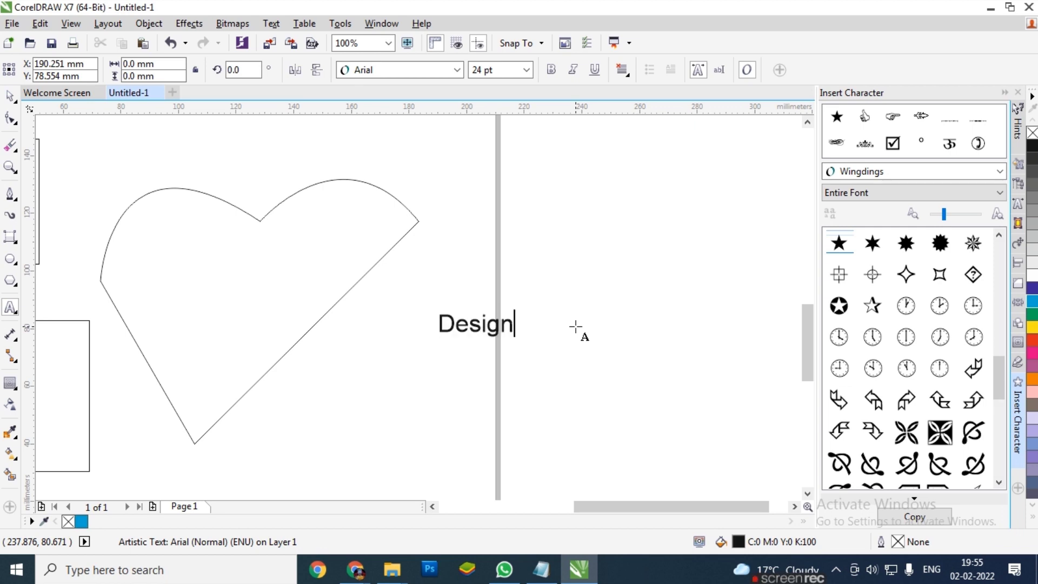
type(" India")
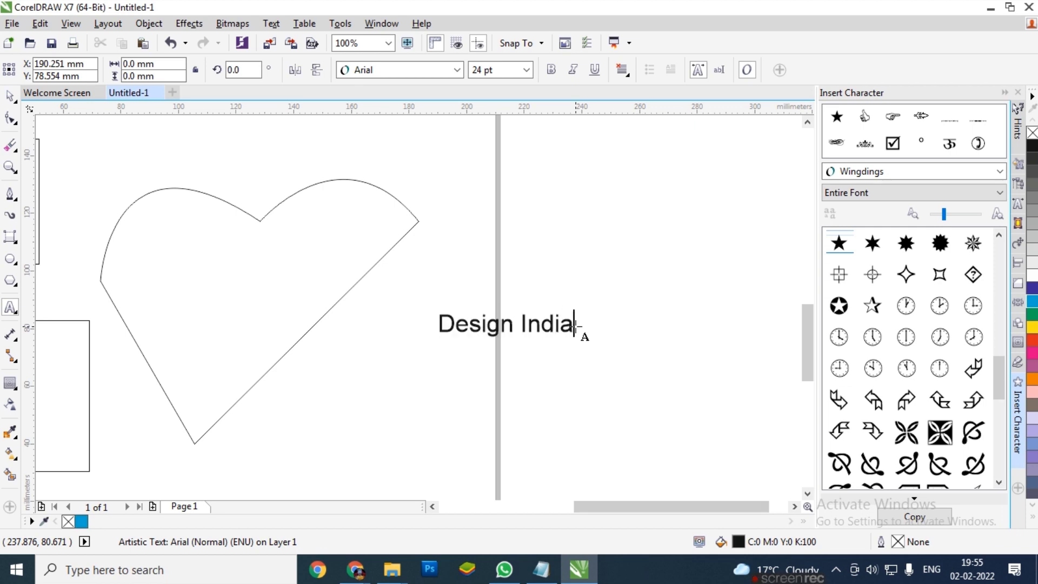
Move the "Design India" text fully onto the page beside the heart's lower point, centred at about X 179.5 mm, Y 63.2 mm.
key("ctrl+space")
double_click(522, 324)
left_click_drag(522, 324, 397, 401)
key("ctrl+space")
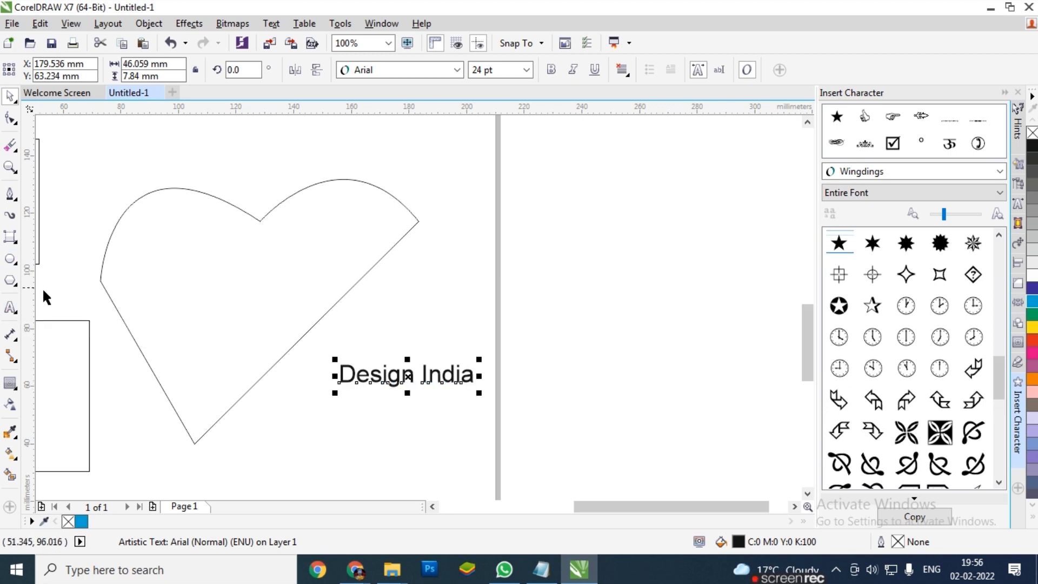
Try two fonts on the "Design India" text: Arial GEO first, followed by Arial Rounded MT Bold.
left_click(421, 71)
left_click(660, 220)
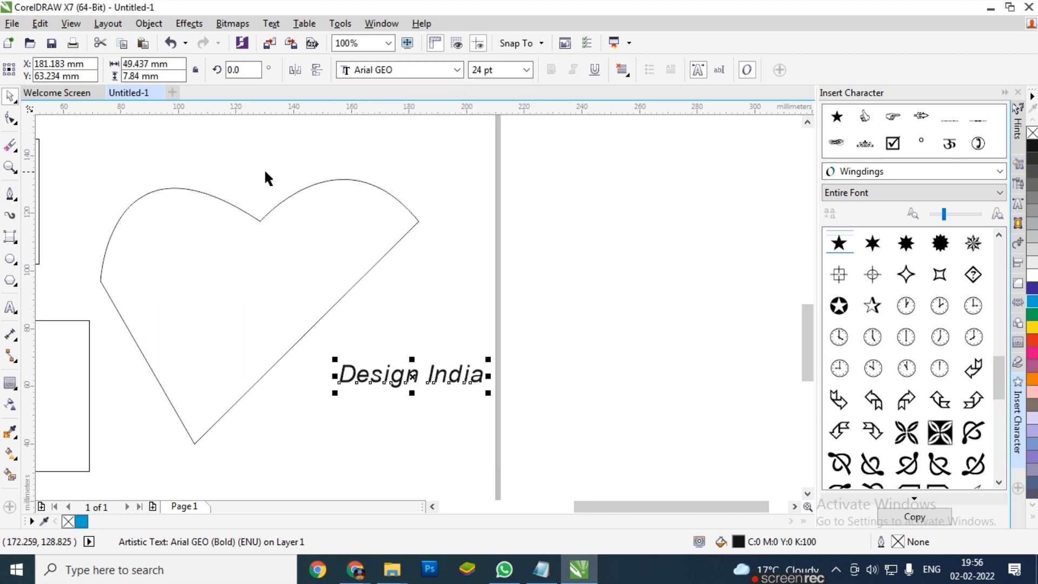
scroll(404, 267, "down", 1)
scroll(414, 238, "up", 2)
scroll(417, 227, "down", 2)
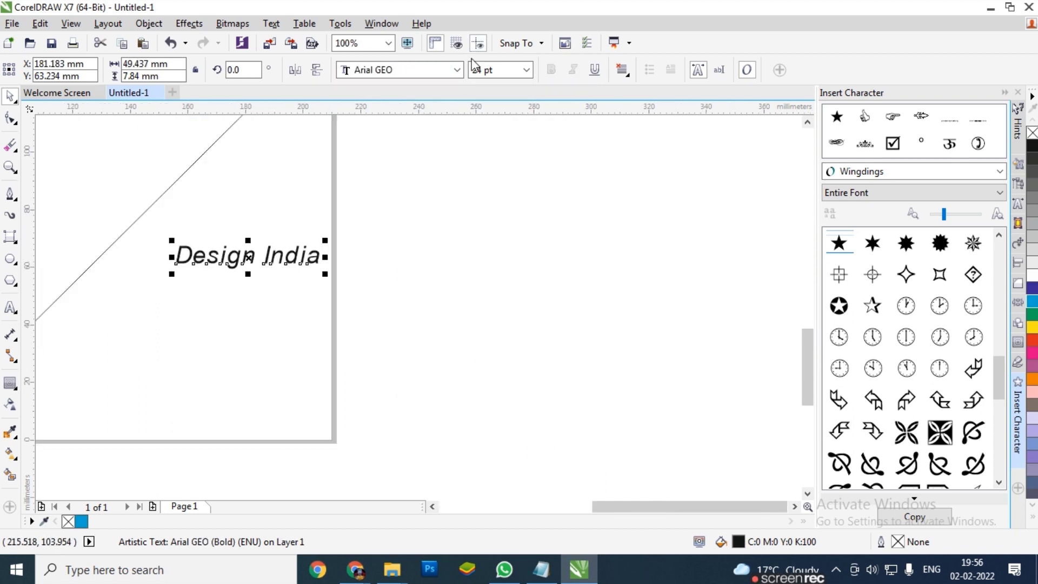
left_click(457, 69)
left_click(407, 284)
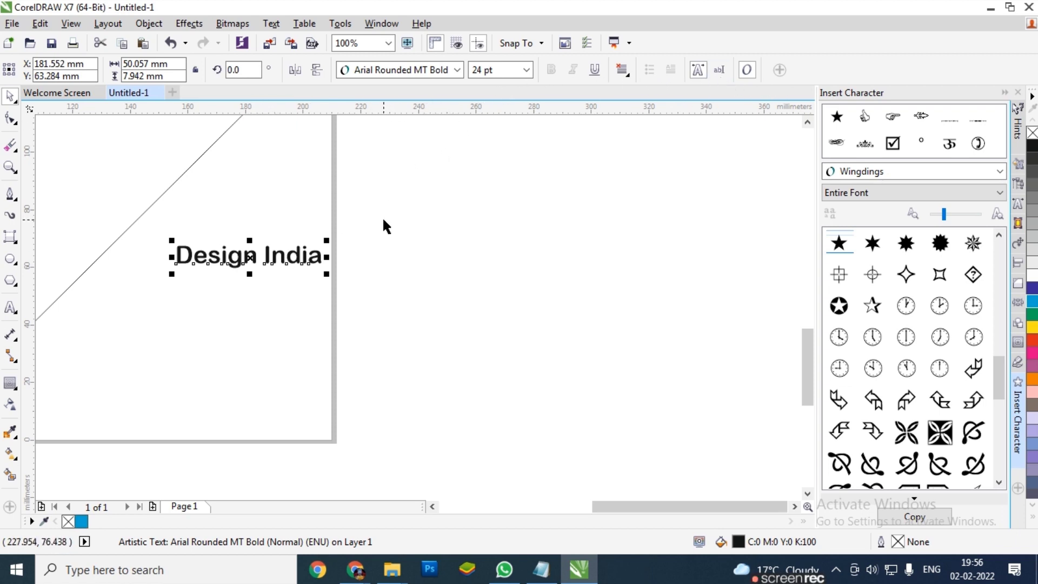
Set the "Design India" text's font to Arial Unicode MS, and delete the text.
scroll(147, 235, "up", 1)
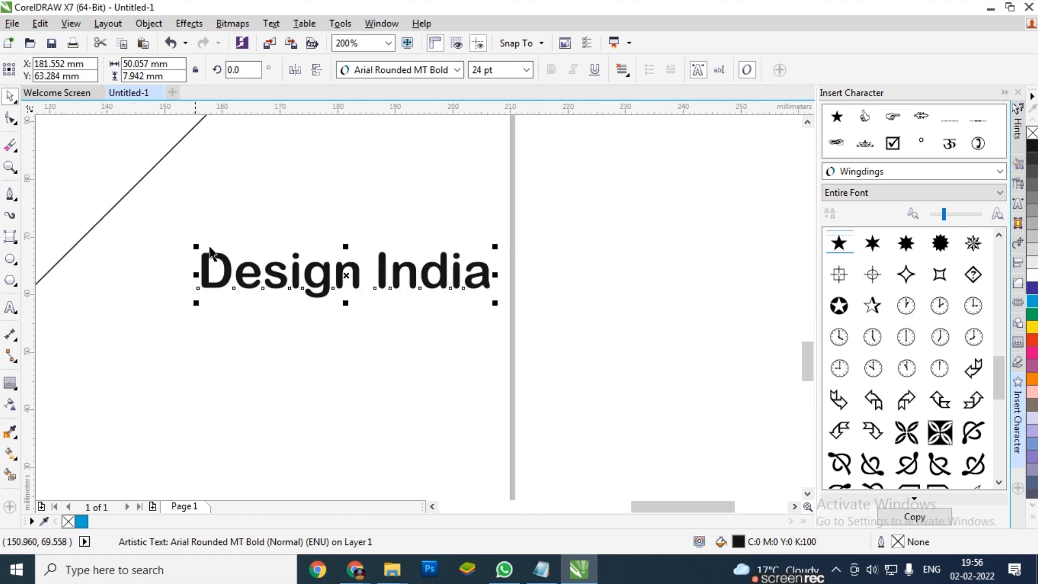
left_click_drag(242, 237, 141, 200)
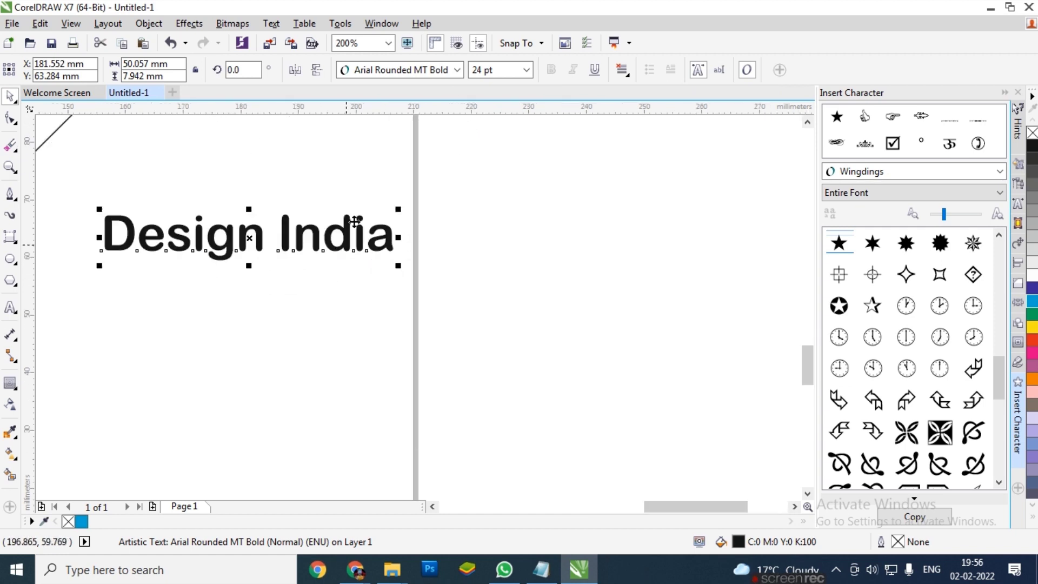
left_click(419, 71)
left_click(408, 300)
scroll(404, 268, "down", 1)
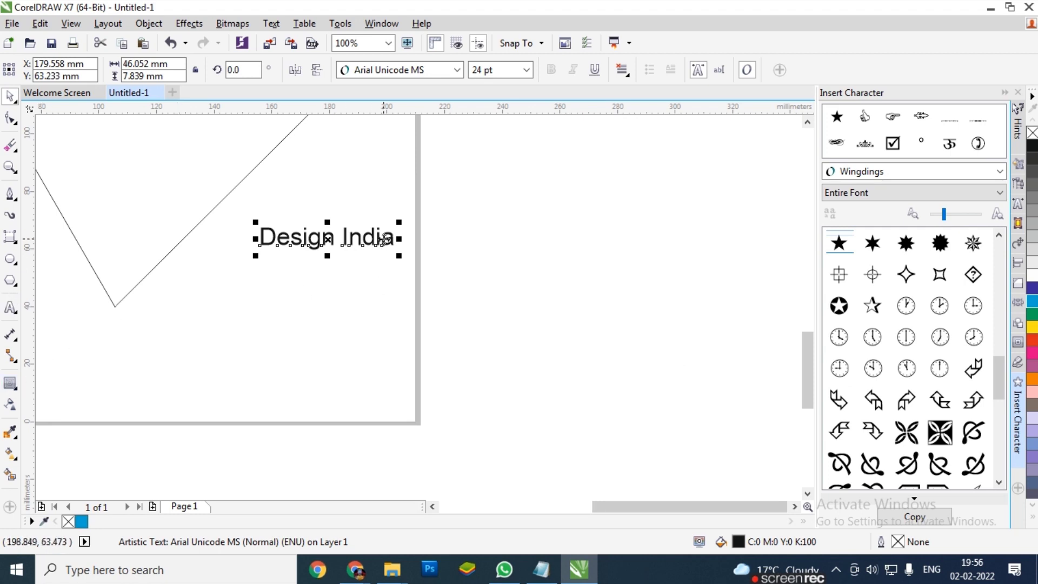
key("Delete")
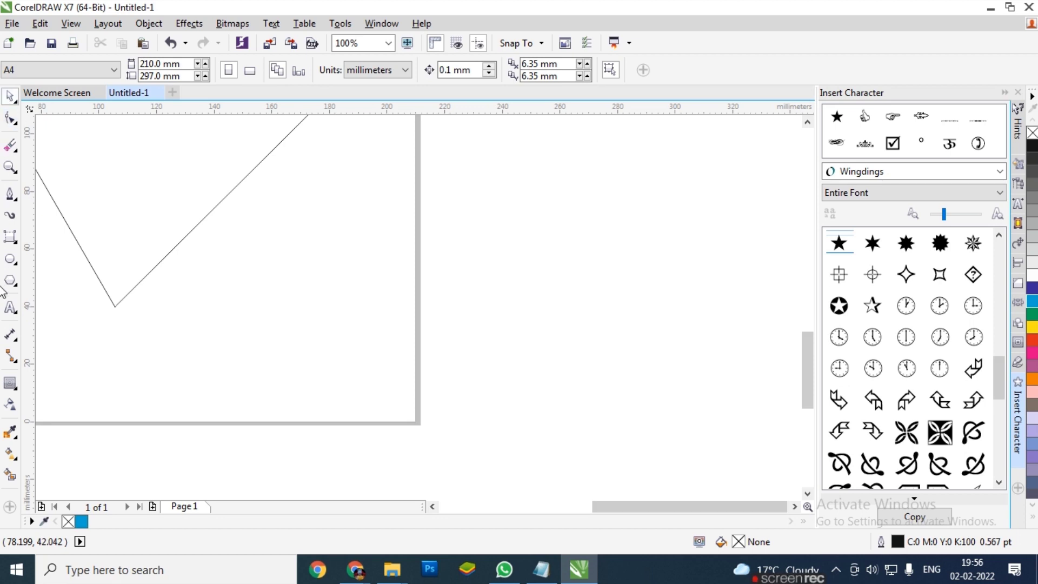
Apply a one-step inside contour to the lower square on the page, with an offset of about 8.07 mm.
left_click(10, 385)
scroll(130, 363, "down", 2)
scroll(192, 230, "left", 3)
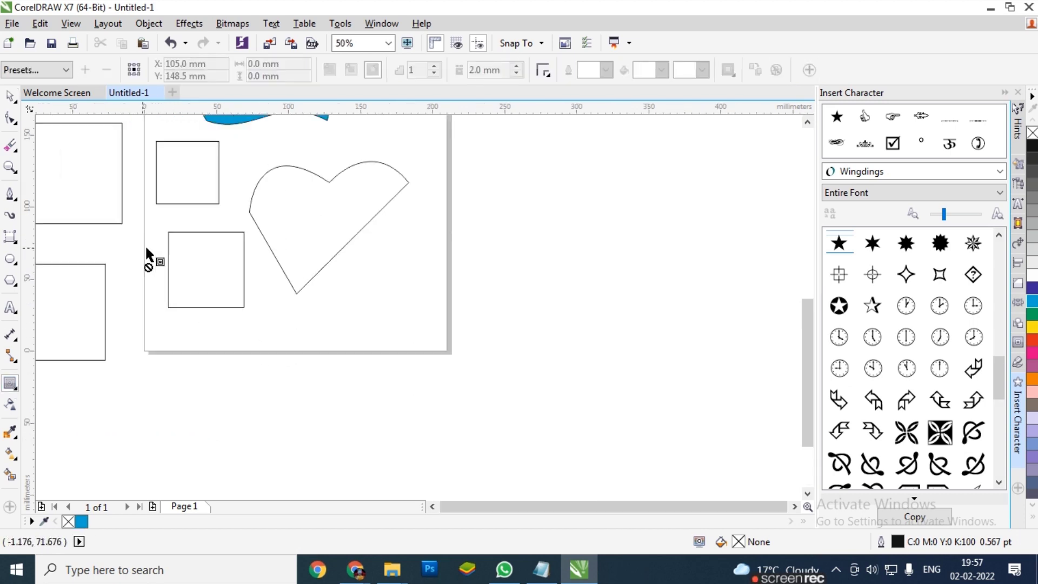
scroll(145, 245, "up", 2)
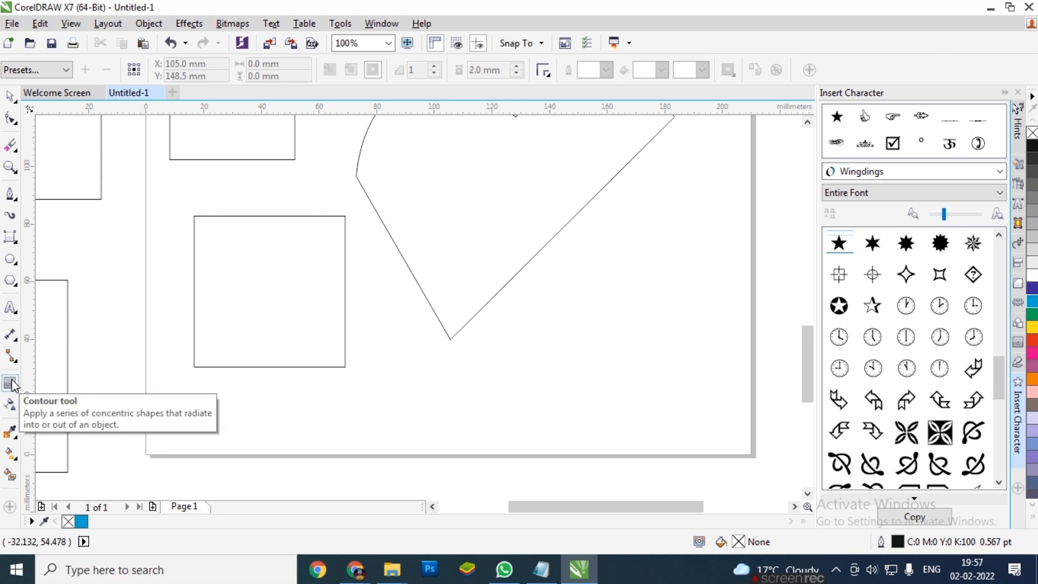
left_click(383, 24)
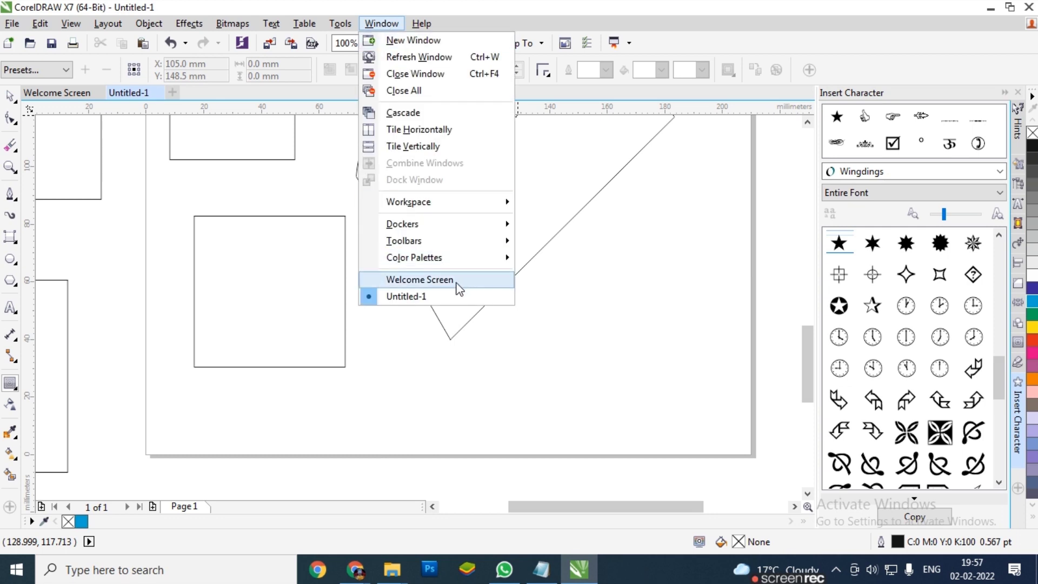
left_click(14, 389)
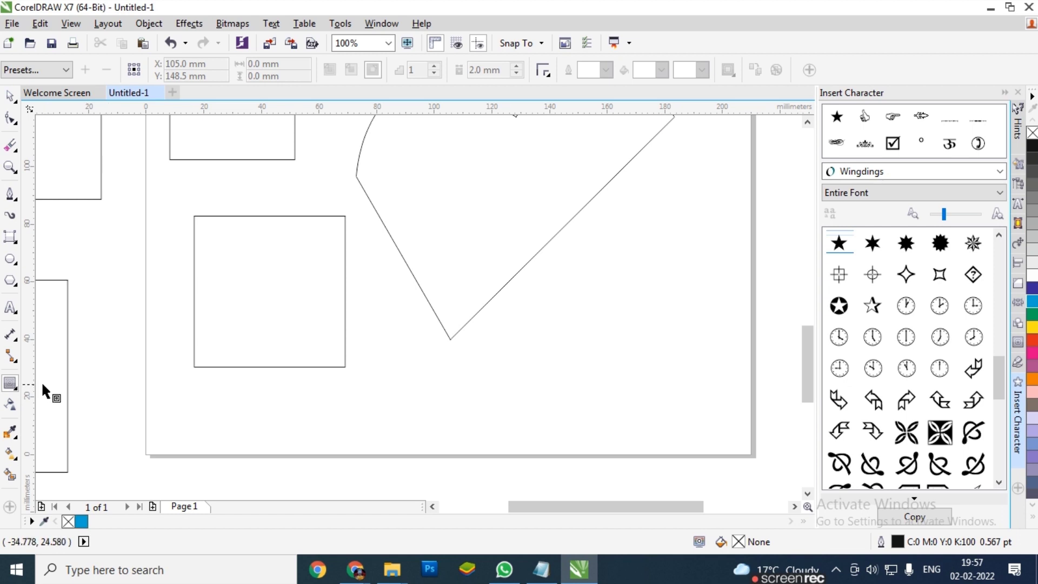
left_click(9, 385)
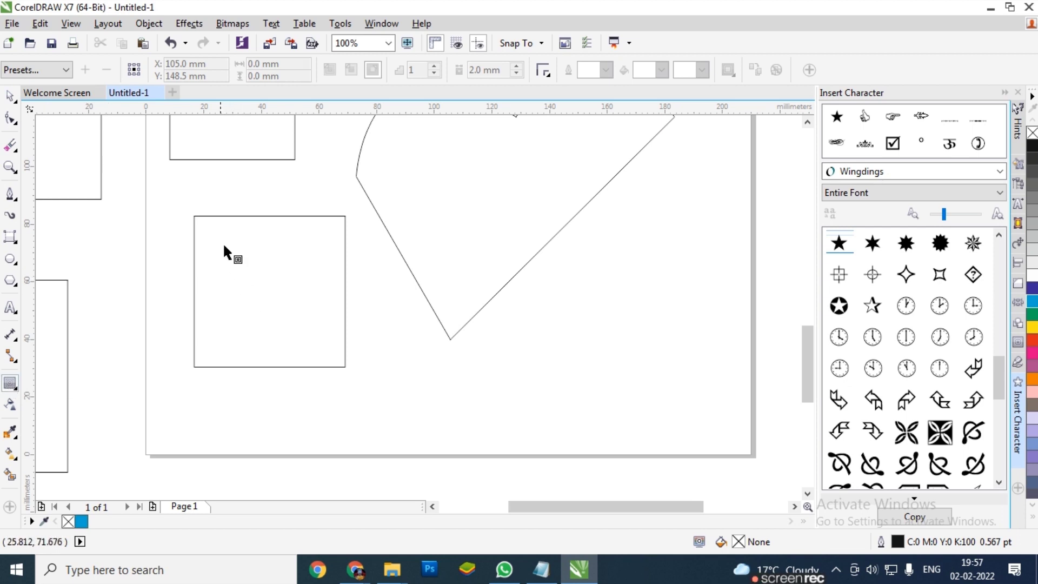
left_click(220, 225)
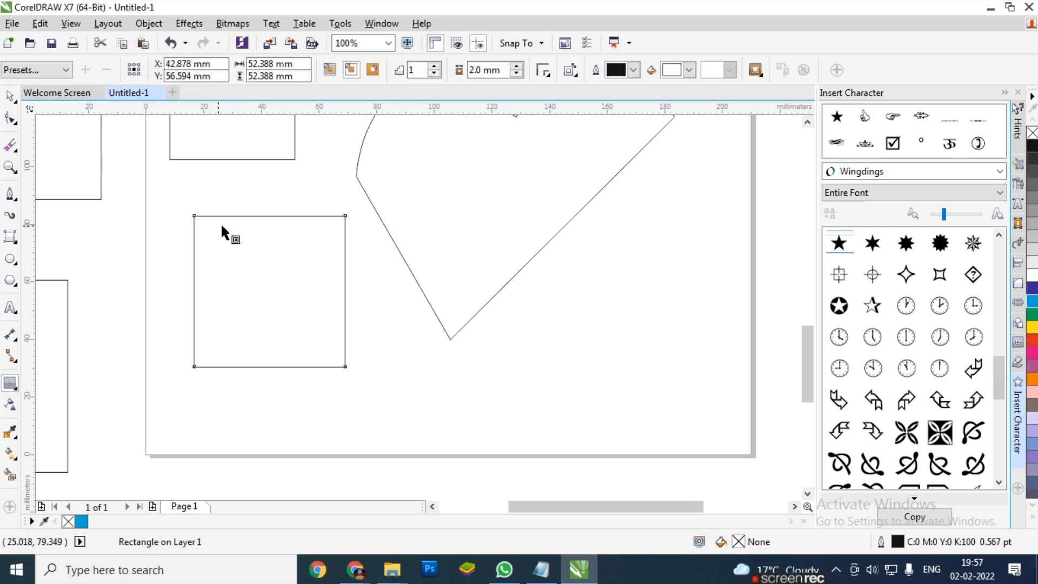
left_click_drag(212, 265, 219, 283)
scroll(220, 284, "up", 1)
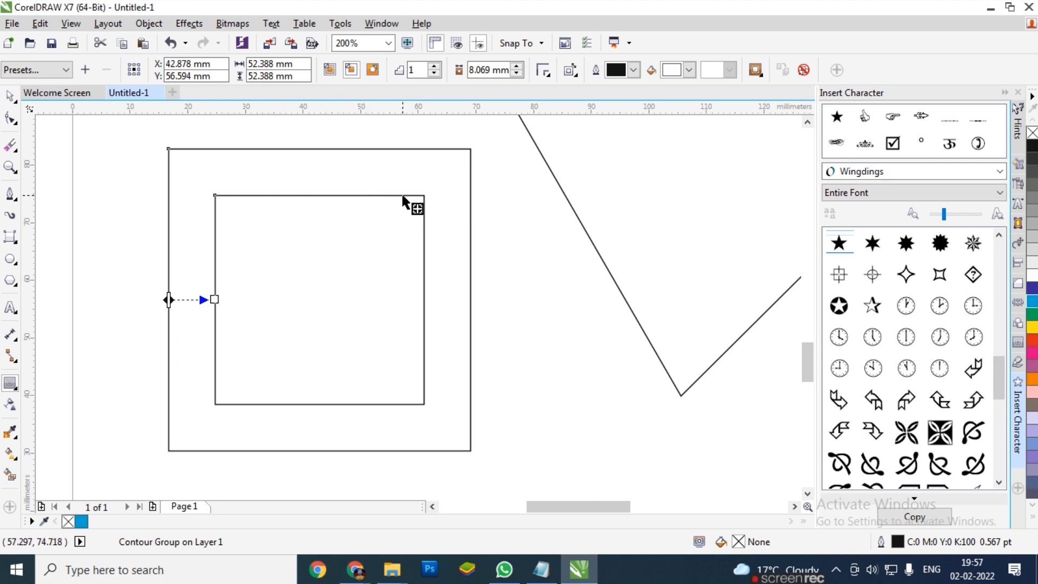
Compare the To center and Inside contour directions on the square, ending with an inside contour of 3 steps.
left_click(331, 70)
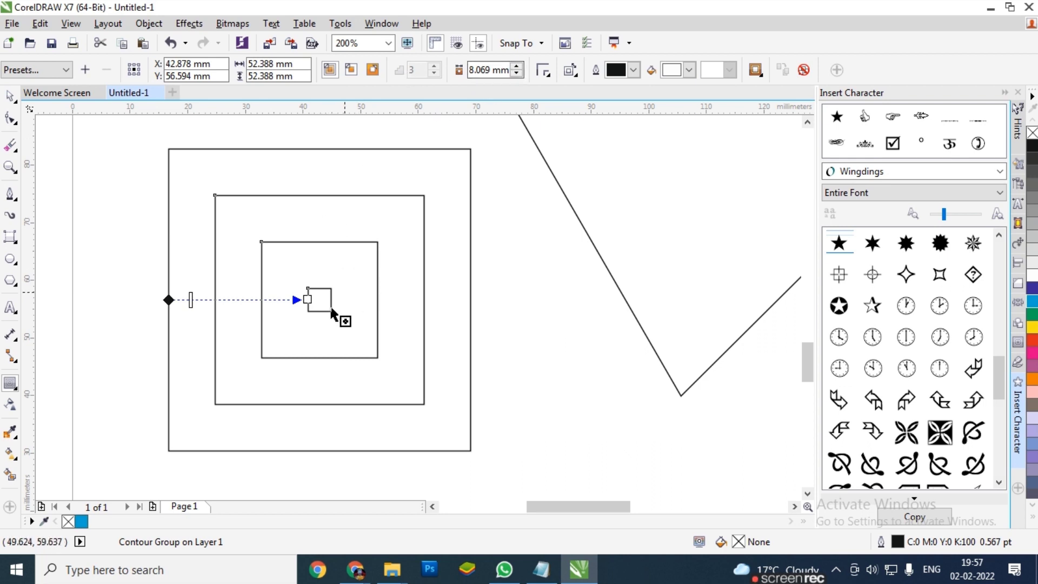
left_click(351, 70)
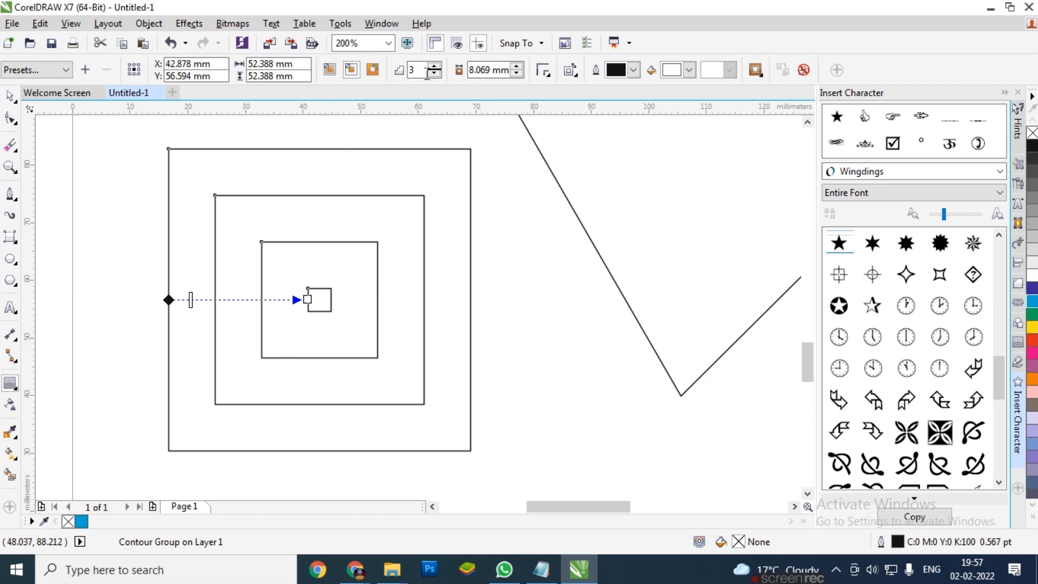
left_click(330, 69)
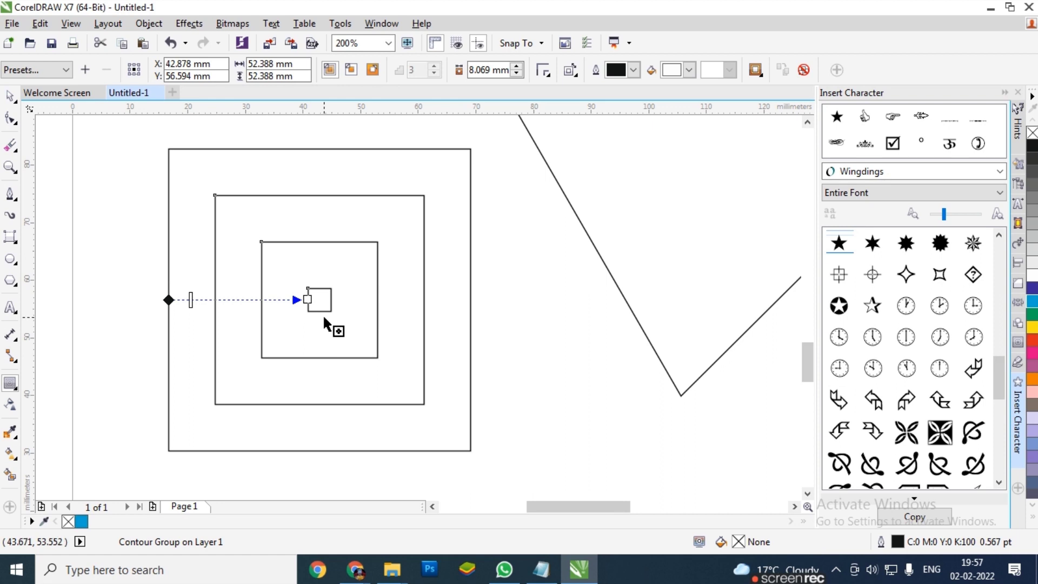
left_click(373, 69)
left_click(356, 68)
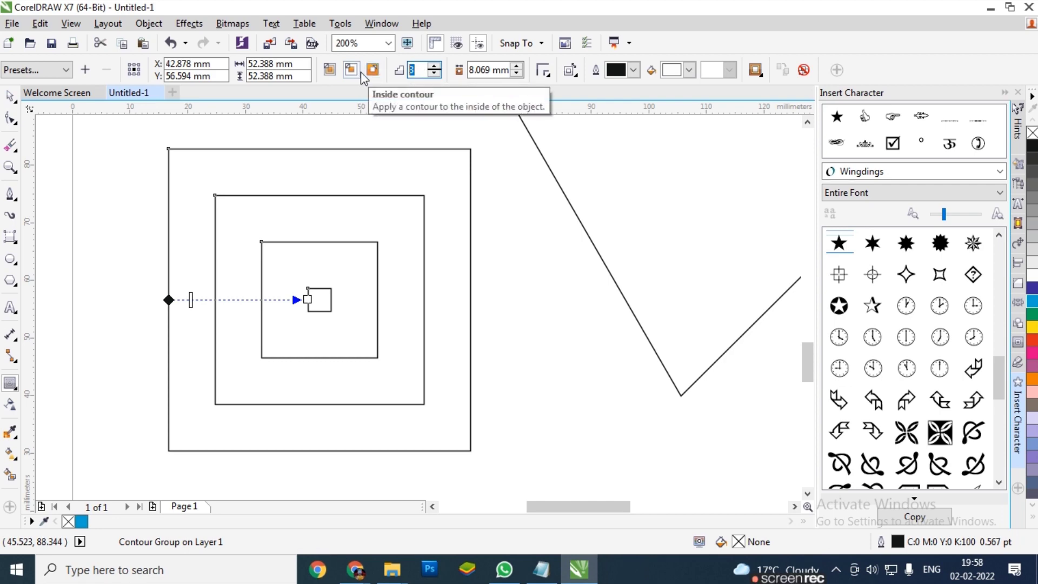
key("BackSpace")
key("BackSpace")
type("3")
key("Return")
type("10")
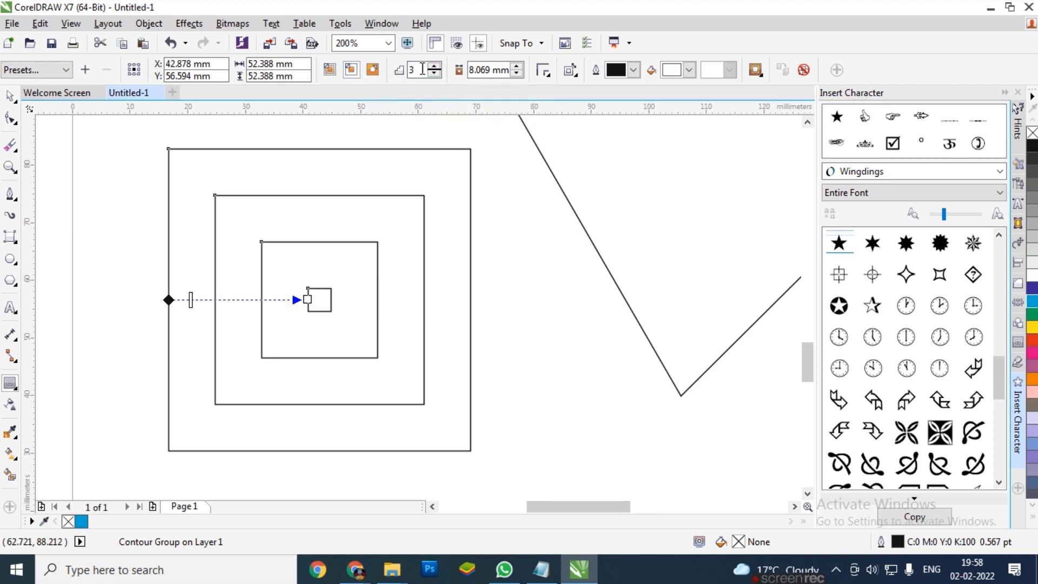
Reduce the inside contour's offset to about 3.92 mm and set its steps to 6.
left_click_drag(308, 299, 236, 286)
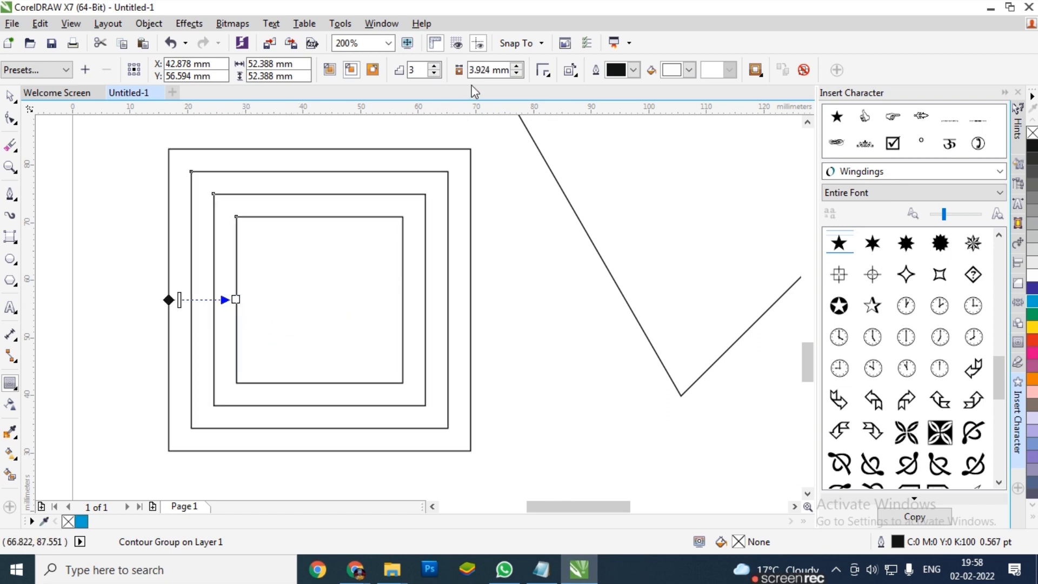
left_click(421, 70)
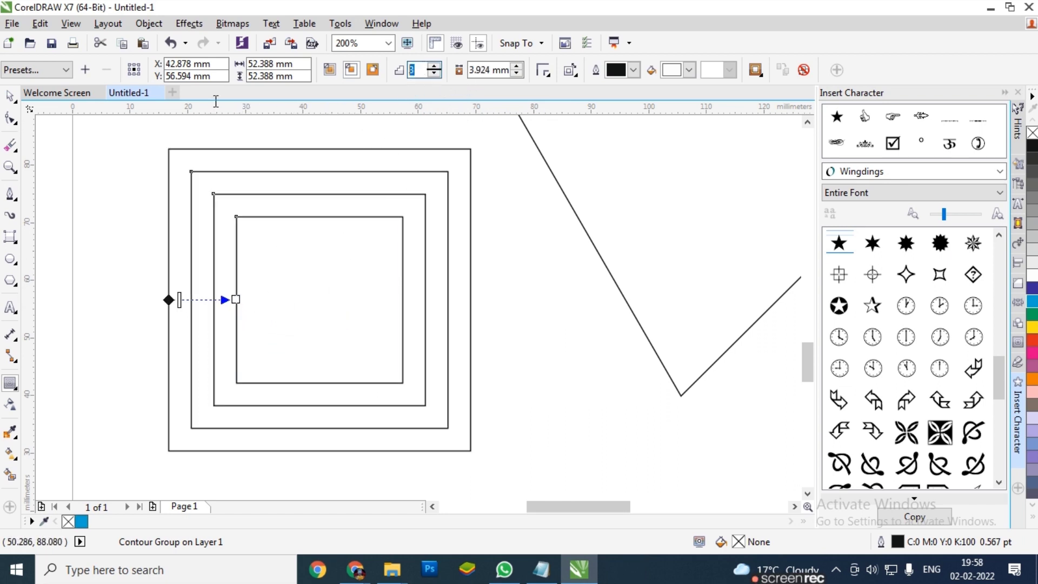
type("6")
key("Return")
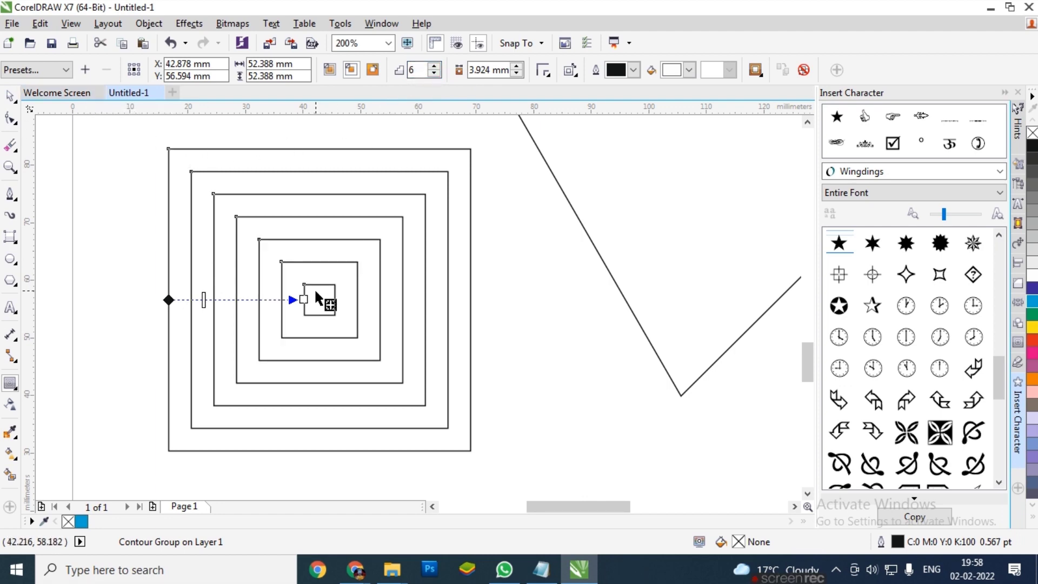
Give the inside contour 10 steps and tighten its offset to about 0.92 mm.
left_click_drag(313, 300, 212, 303)
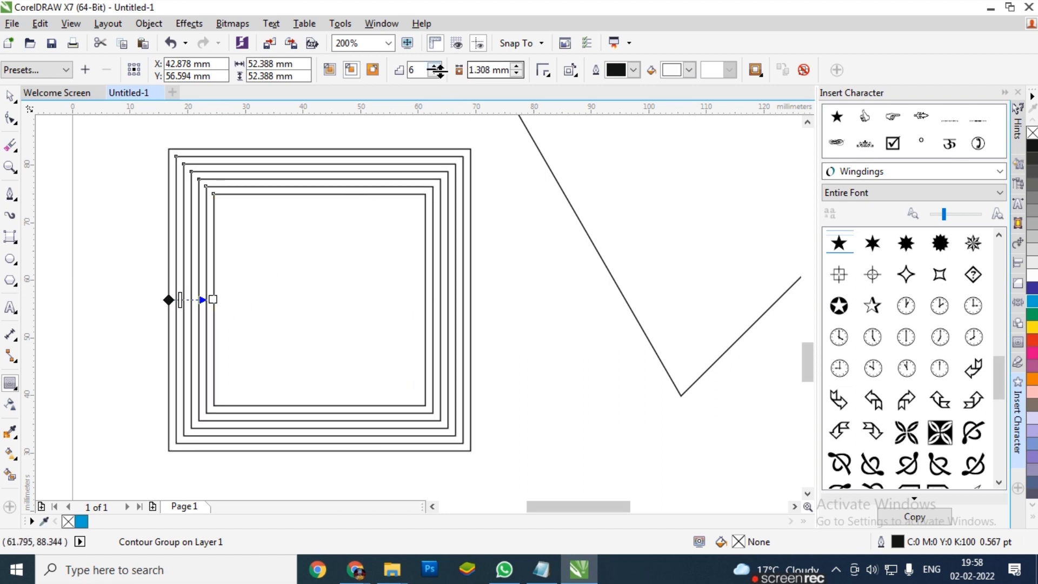
double_click(421, 70)
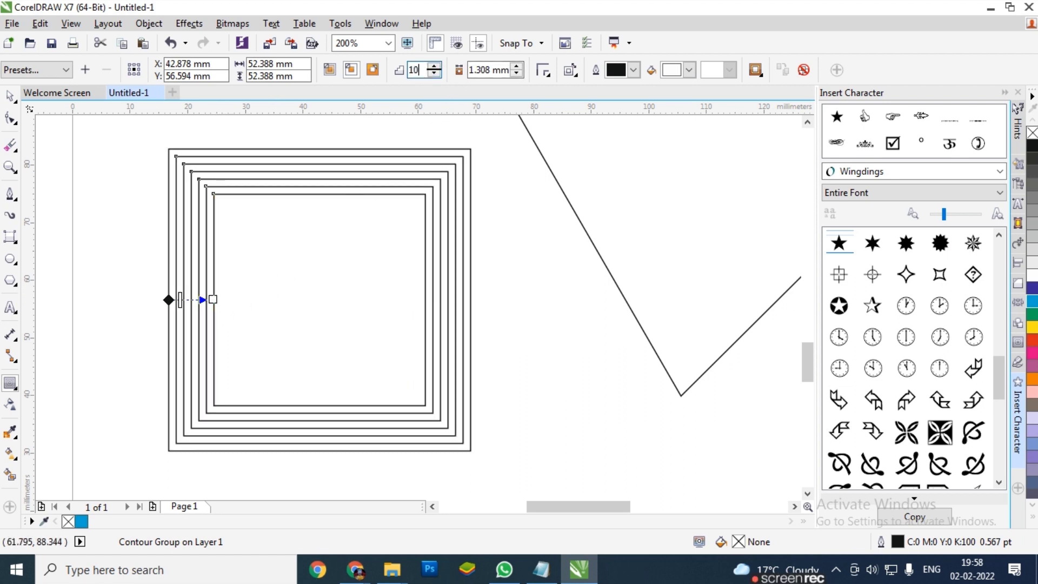
type("10")
key("Return")
left_click_drag(243, 298, 221, 299)
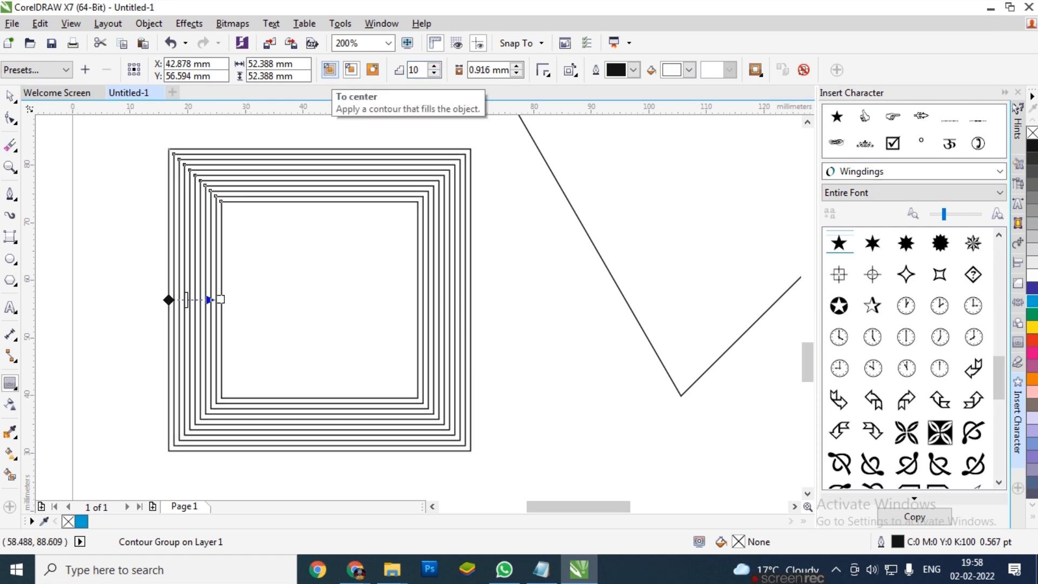
Try 22 contour steps on the square, followed by 2 steps.
double_click(414, 70)
type("2")
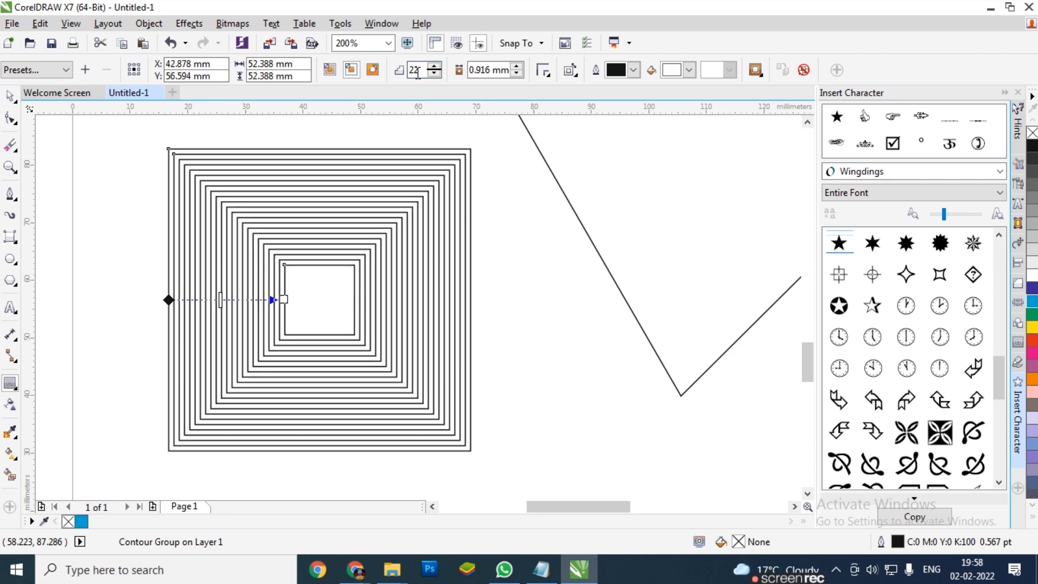
type("2")
key("Return")
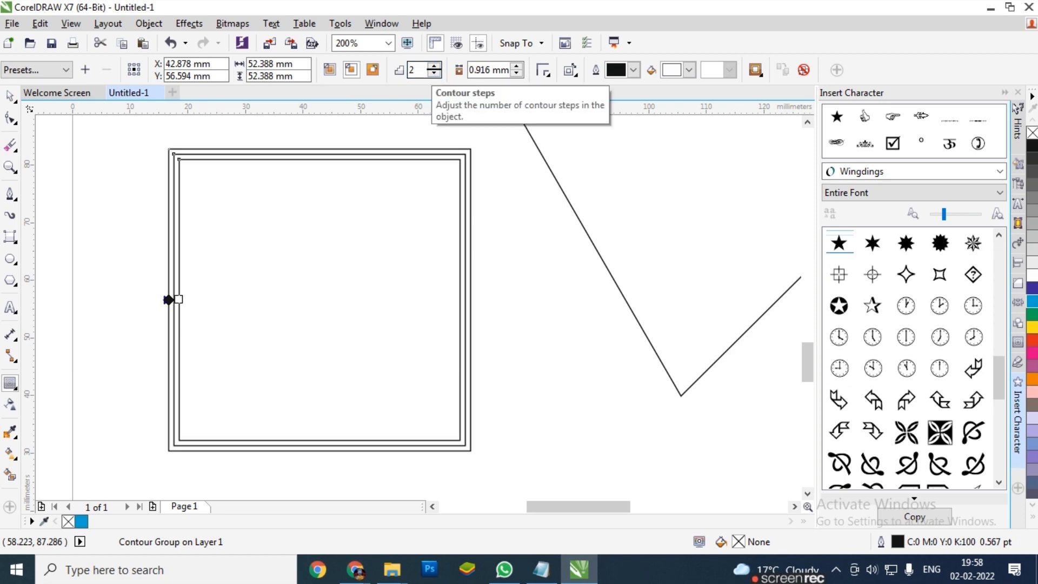
Set the contour to 1 step and widen its inside offset to about 7.94 mm.
left_click_drag(179, 299, 206, 299)
left_click(434, 74)
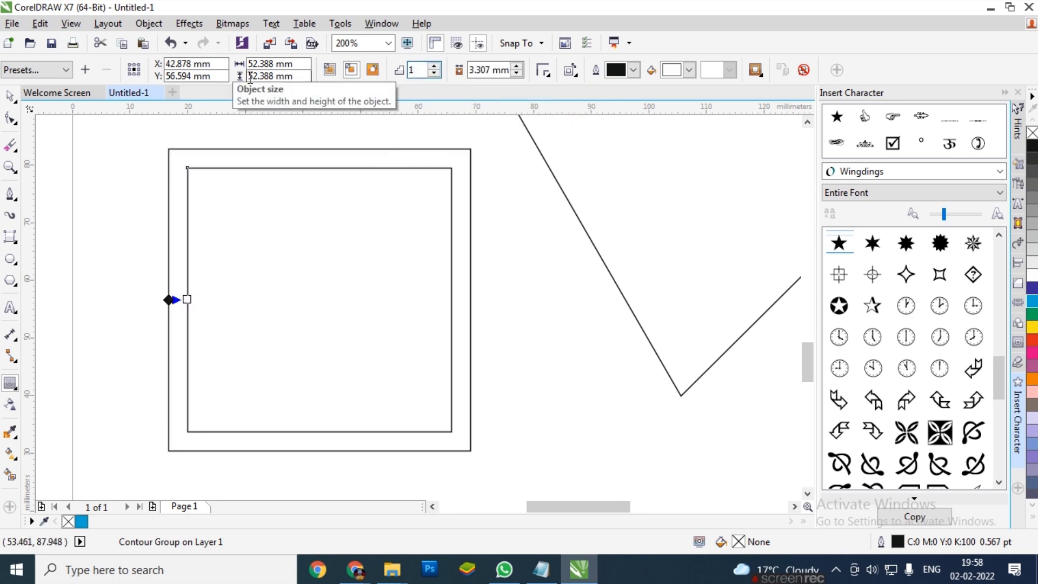
left_click_drag(187, 299, 213, 299)
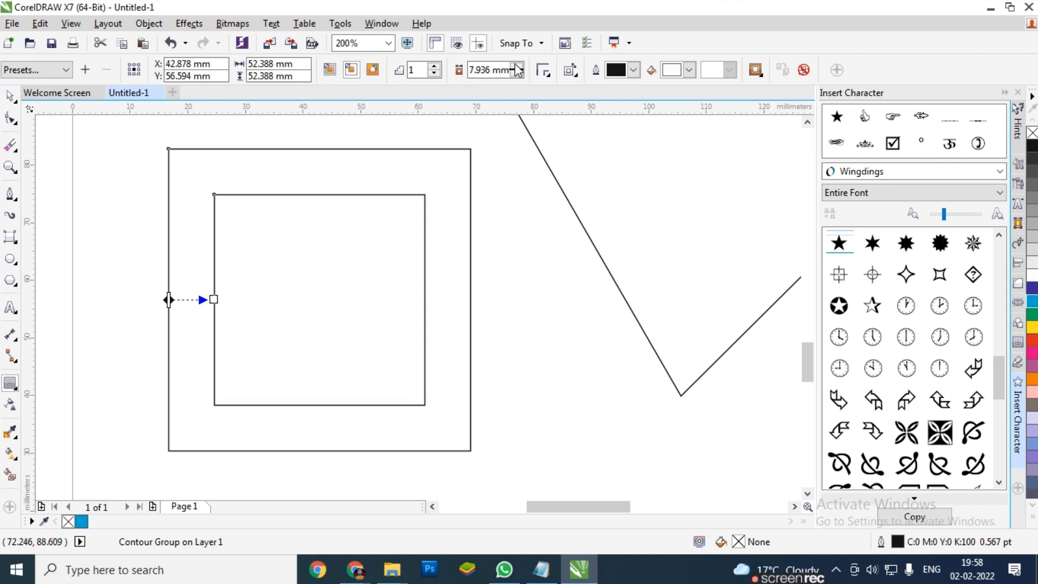
Enlarge the inside contour's offset to about 11.9 mm, and lower it to 10.905 mm.
left_click(488, 72)
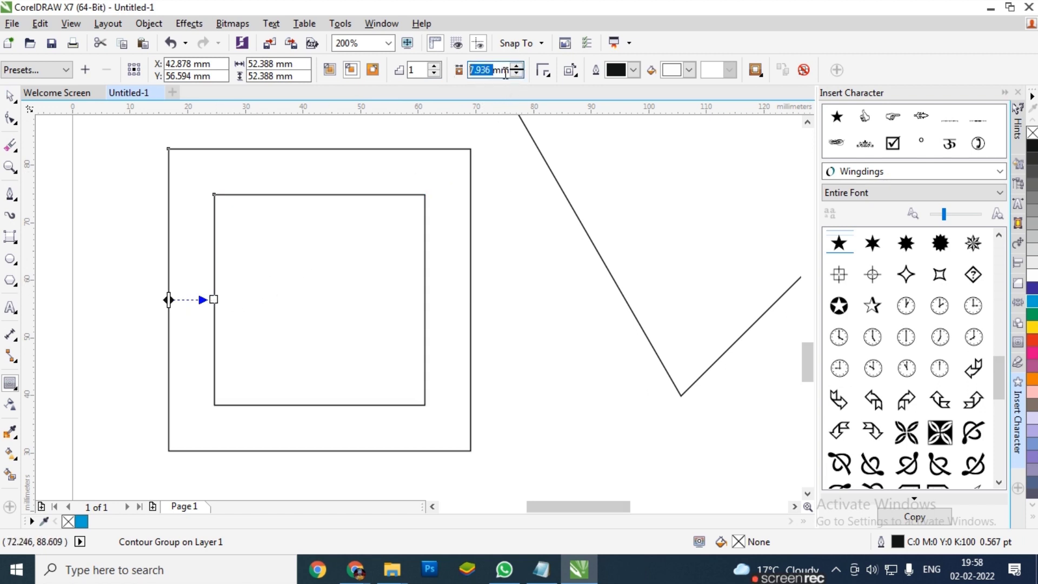
left_click_drag(204, 299, 250, 304)
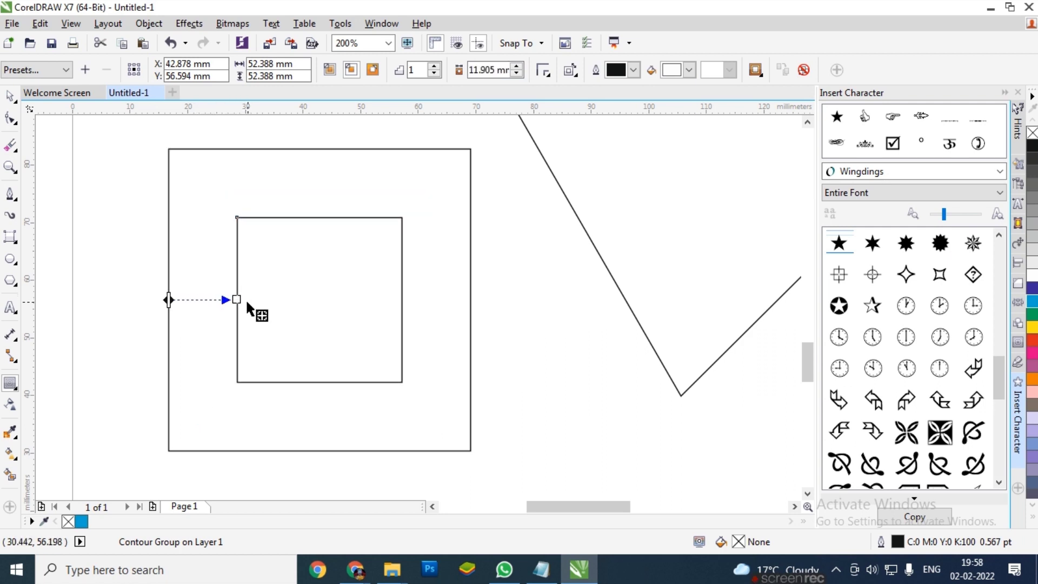
double_click(509, 69)
left_click(516, 65)
left_click(517, 74)
left_click(517, 74)
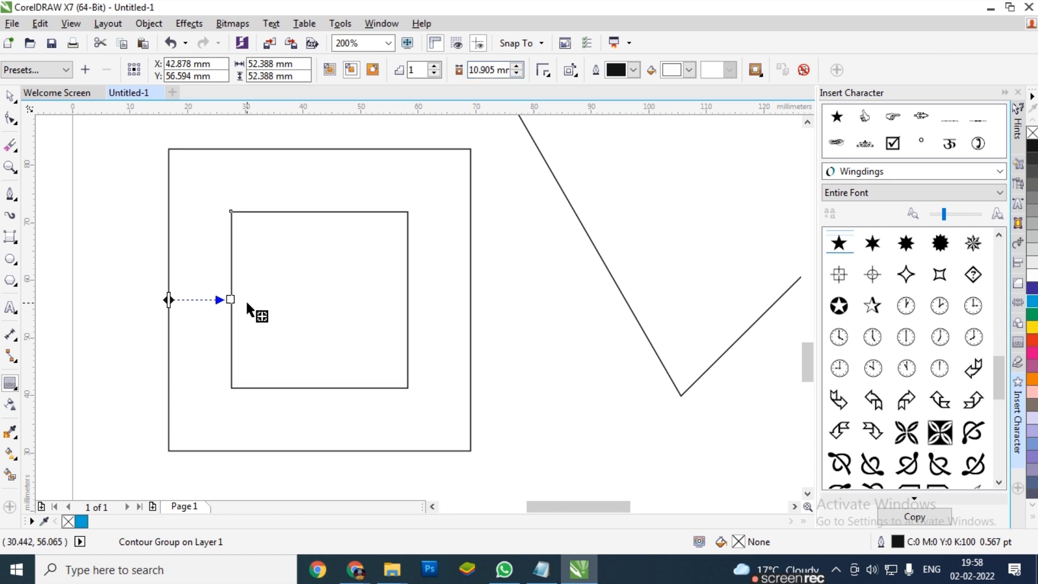
Try moving the contour group down and slightly to the left, and undo the move.
key("space")
scroll(266, 201, "down", 1)
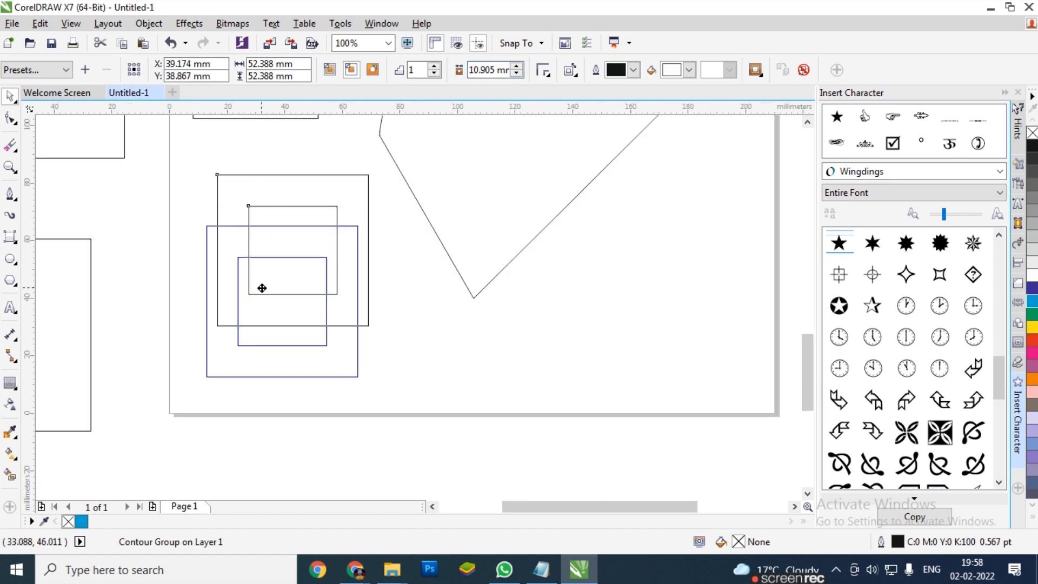
scroll(279, 201, "up", 1)
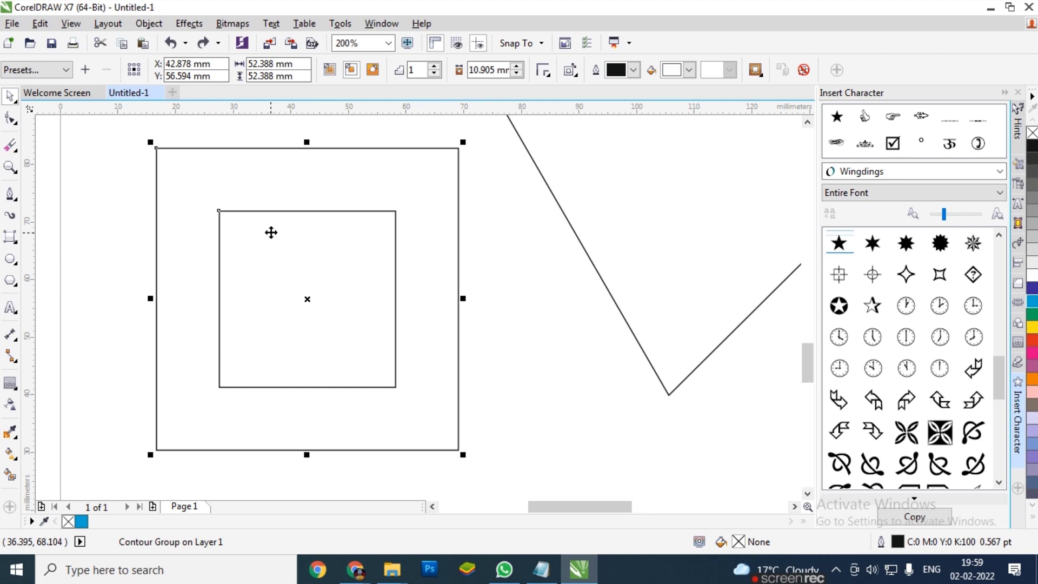
right_click(246, 199)
left_click(217, 267)
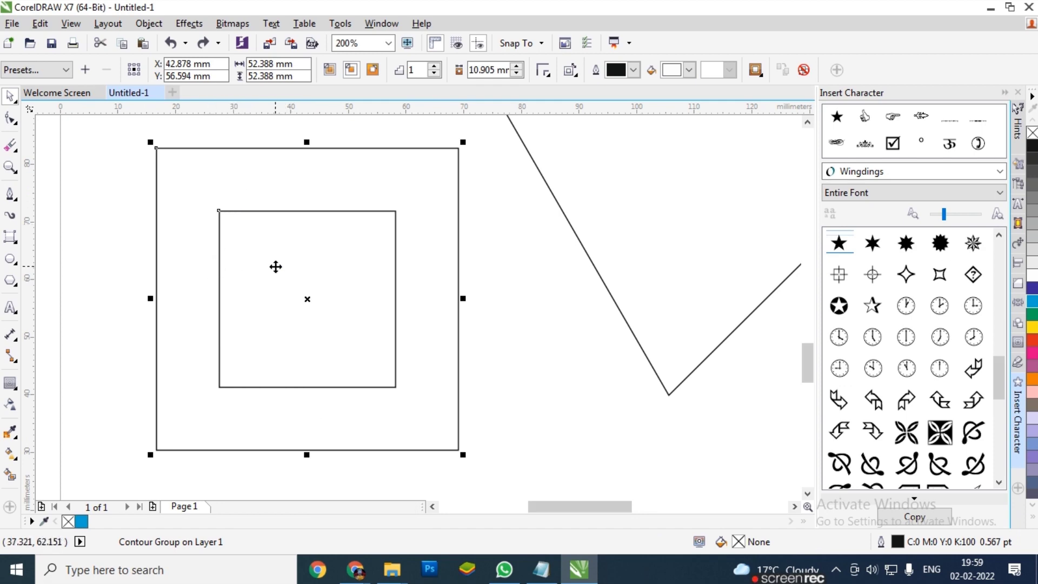
Break the square's contour group apart and deselect the resulting objects.
right_click(275, 265)
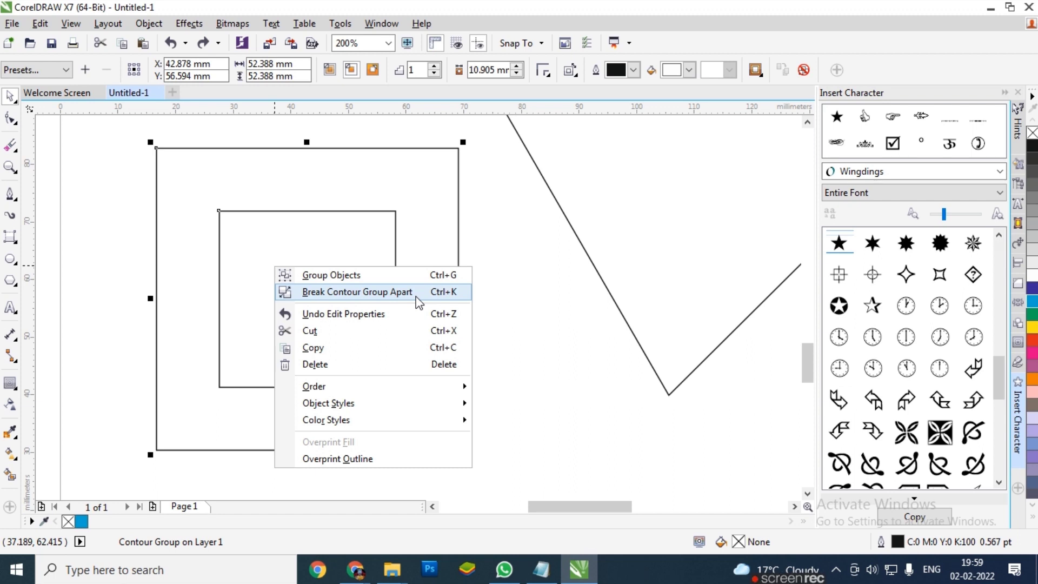
left_click(357, 292)
left_click(493, 300)
Try moving the separated contour squares independently of each other.
left_click_drag(327, 265, 427, 265)
key("ctrl+z")
scroll(190, 225, "down", 1)
left_click_drag(314, 250, 438, 274)
scroll(408, 255, "up", 1)
left_click_drag(308, 251, 292, 276)
left_click(449, 319)
scroll(450, 320, "down", 1)
left_click_drag(470, 313, 322, 312)
Undo the square moves and the break-apart to restore the contour group.
key("ctrl+z")
key("ctrl+z")
key("ctrl+z")
key("ctrl+z")
scroll(338, 283, "up", 1)
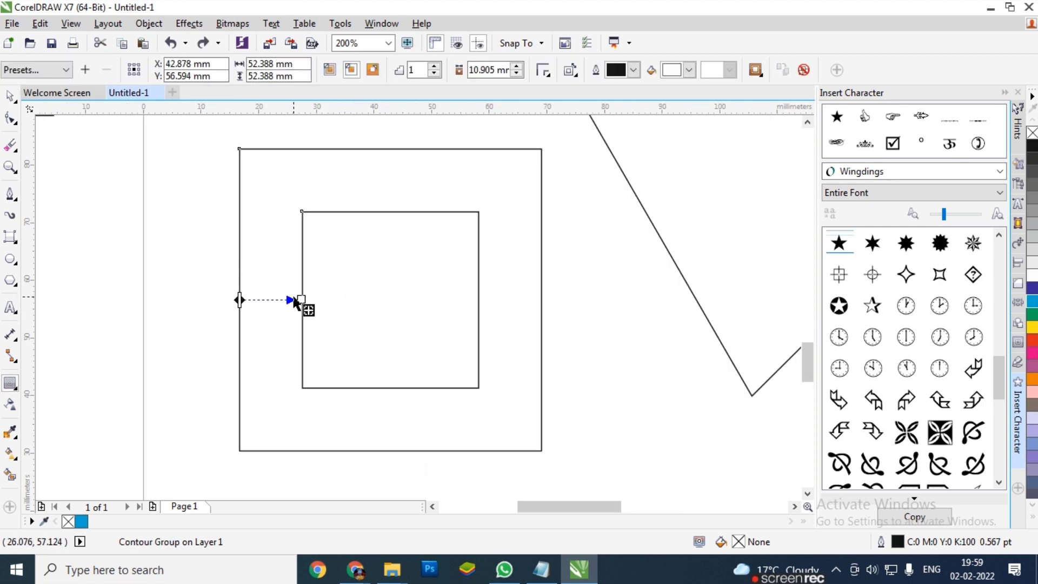
Turn the square's contour into an outside contour with an offset of about 9.79 mm.
mouse_move(296, 299)
left_mouse_down()
mouse_move(200, 299)
mouse_move(308, 297)
left_mouse_up()
scroll(313, 297, "down", 1)
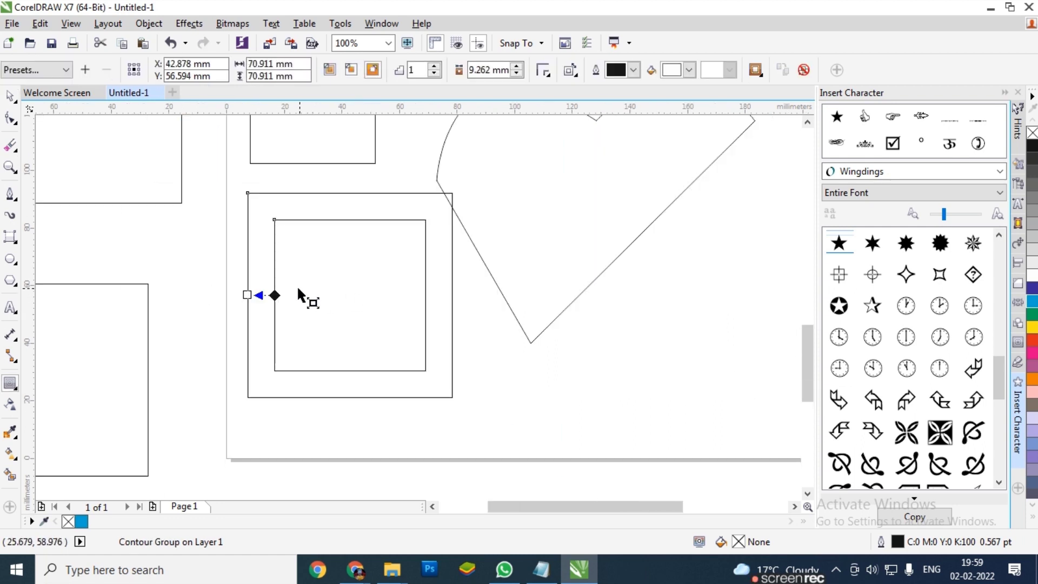
left_click_drag(305, 295, 245, 294)
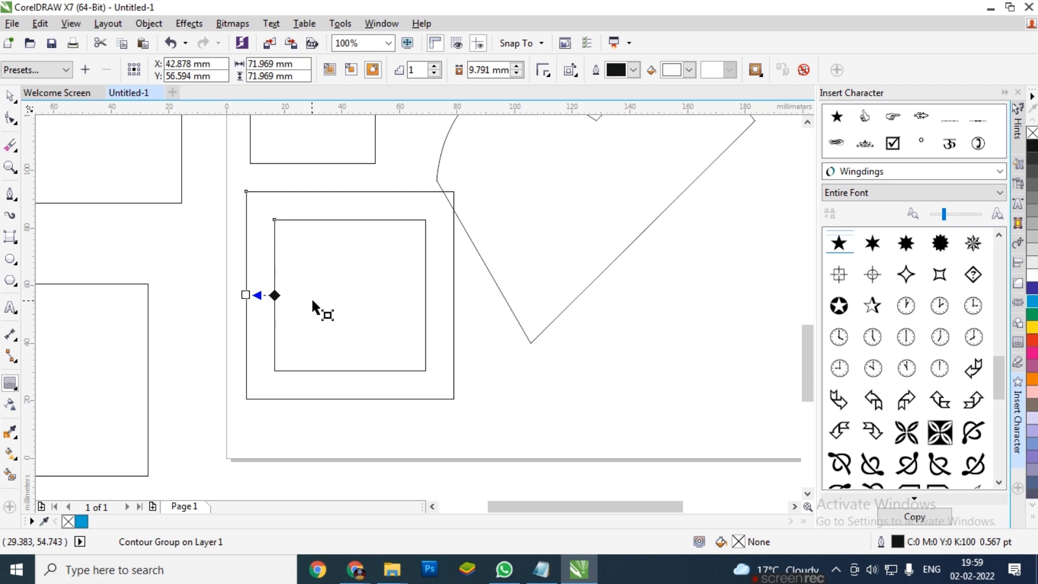
scroll(321, 233, "up", 2)
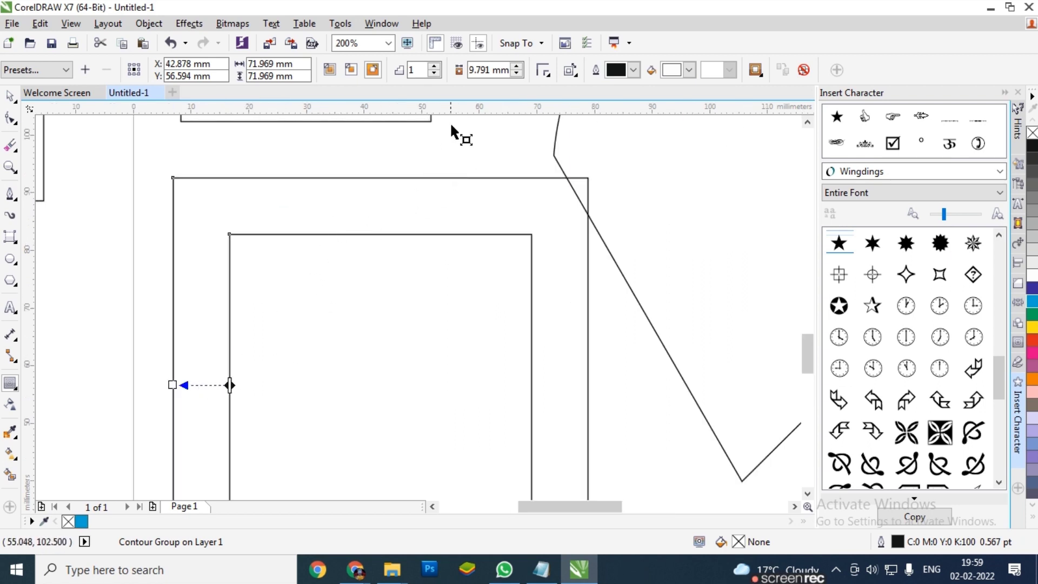
Set the outside contour's offset to exactly 10 mm.
left_click(487, 69)
double_click(487, 69)
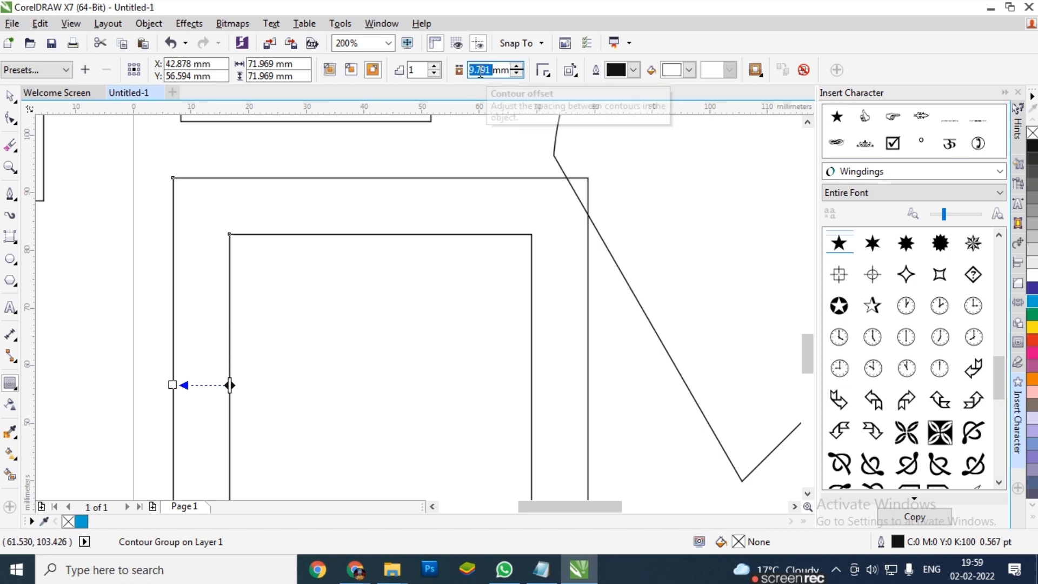
type("10")
key("Return")
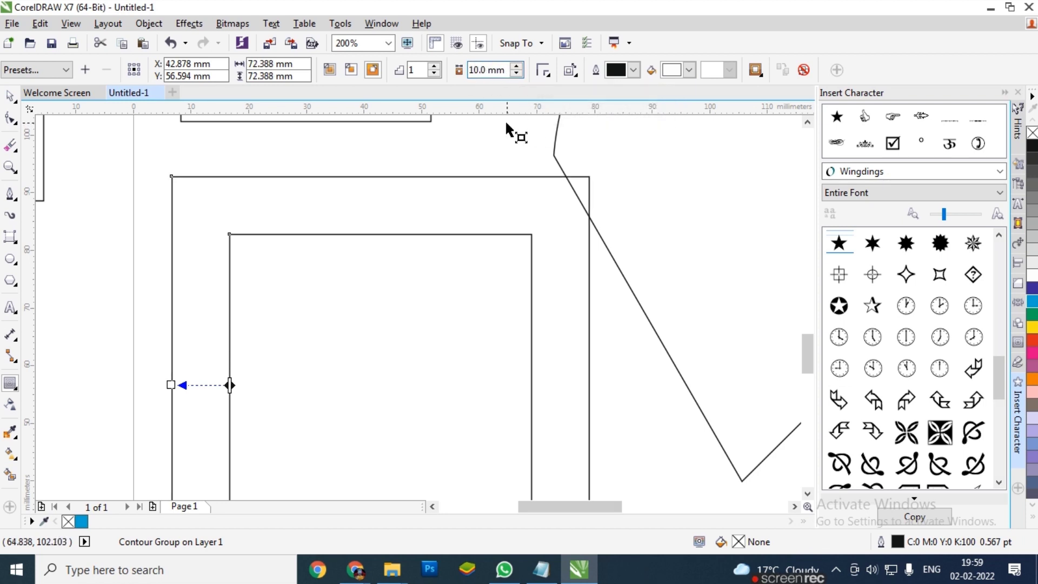
Try an offset of 20 mm on the square's outside contour and undo it.
triple_click(492, 71)
type("20")
key("Return")
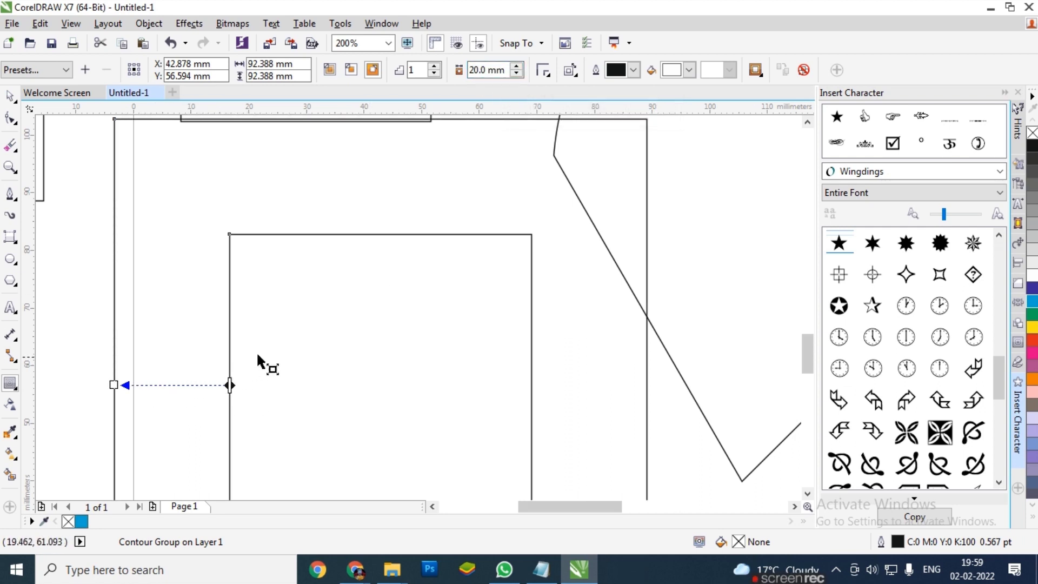
key("ctrl+z")
scroll(279, 223, "down", 1)
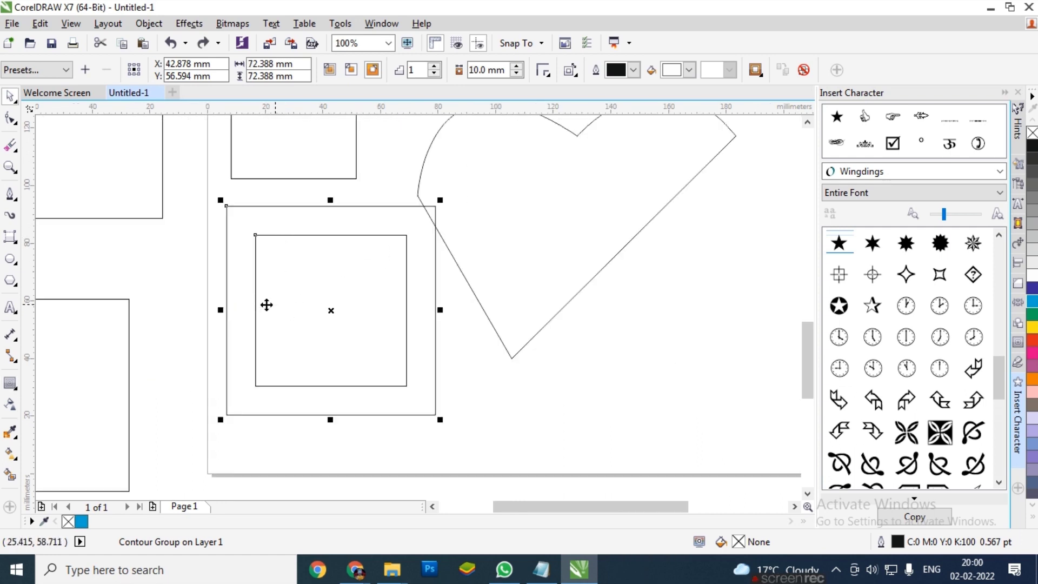
Break the square's contour group apart into two separate squares.
left_click(197, 267)
scroll(275, 297, "up", 1)
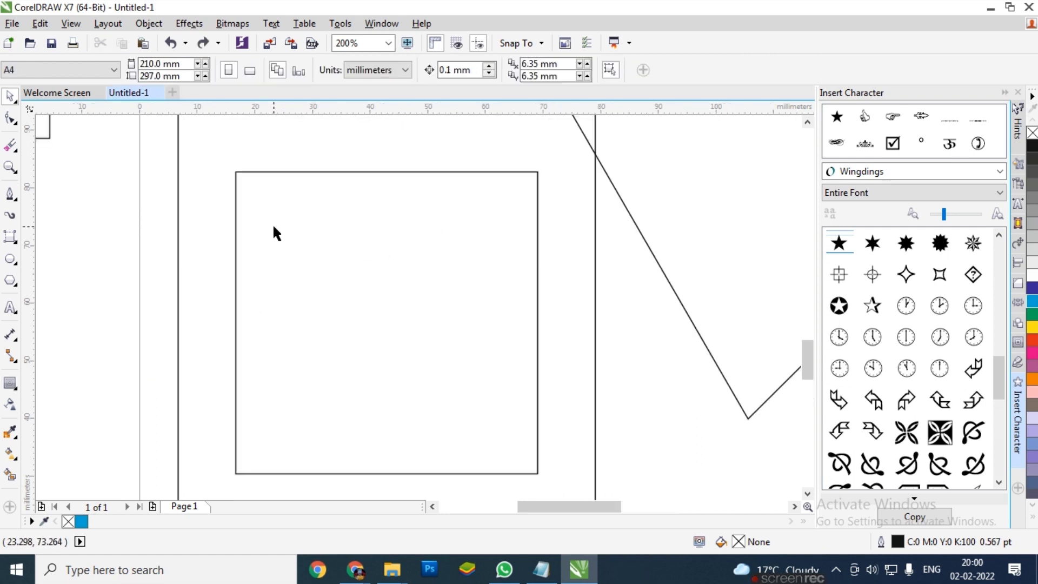
left_click(236, 256)
left_click(226, 268)
right_click(225, 271)
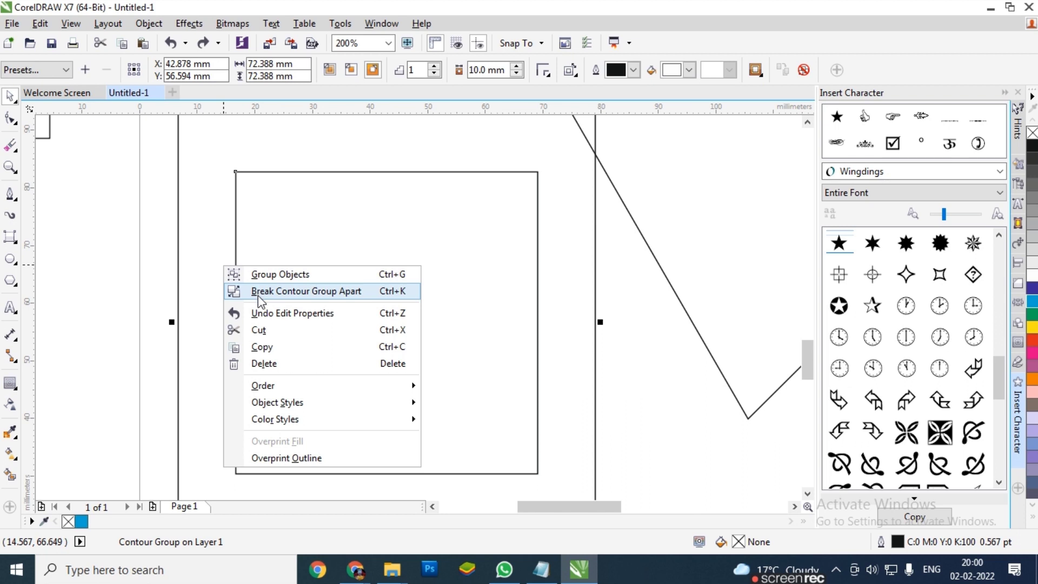
left_click(202, 270)
left_click(201, 270)
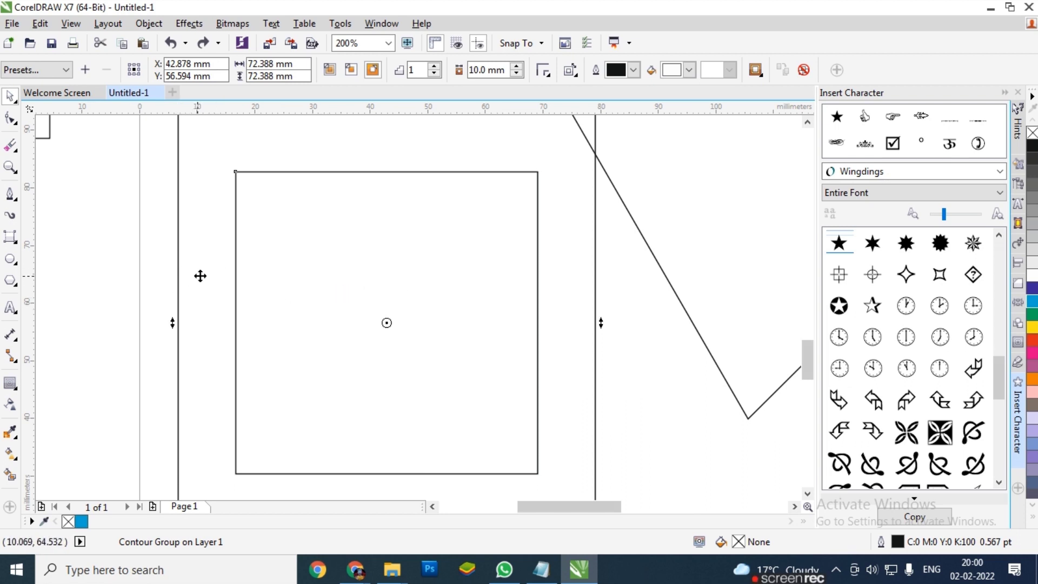
right_click(201, 288)
left_click(260, 256)
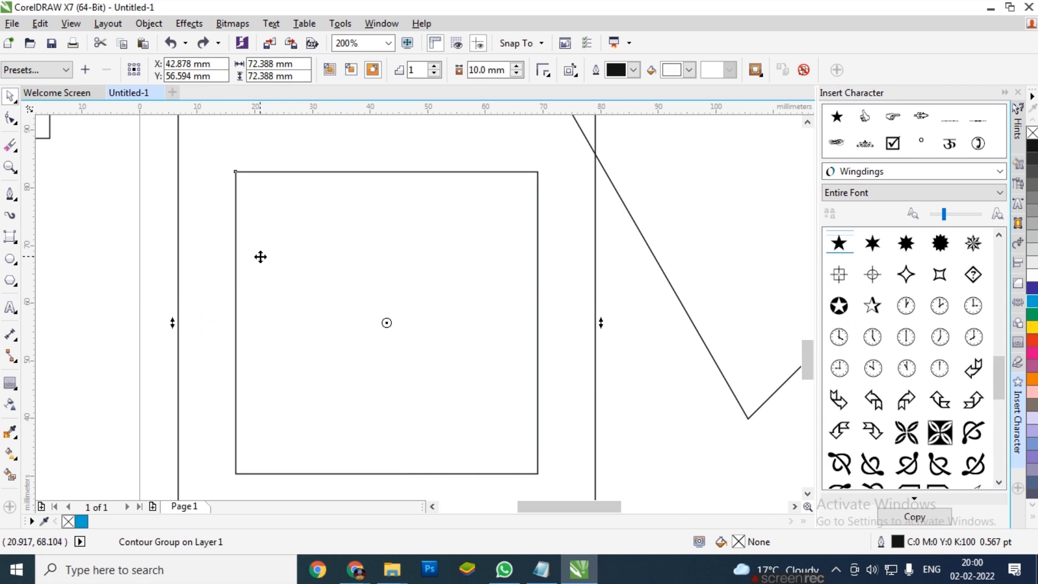
right_click(387, 300)
right_click(192, 282)
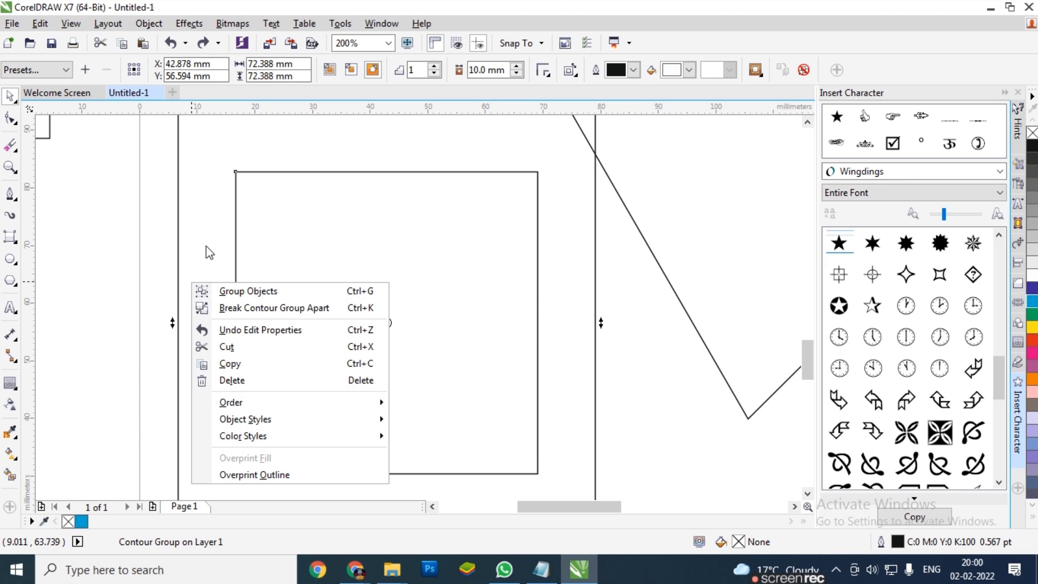
left_click(248, 308)
left_click(139, 268)
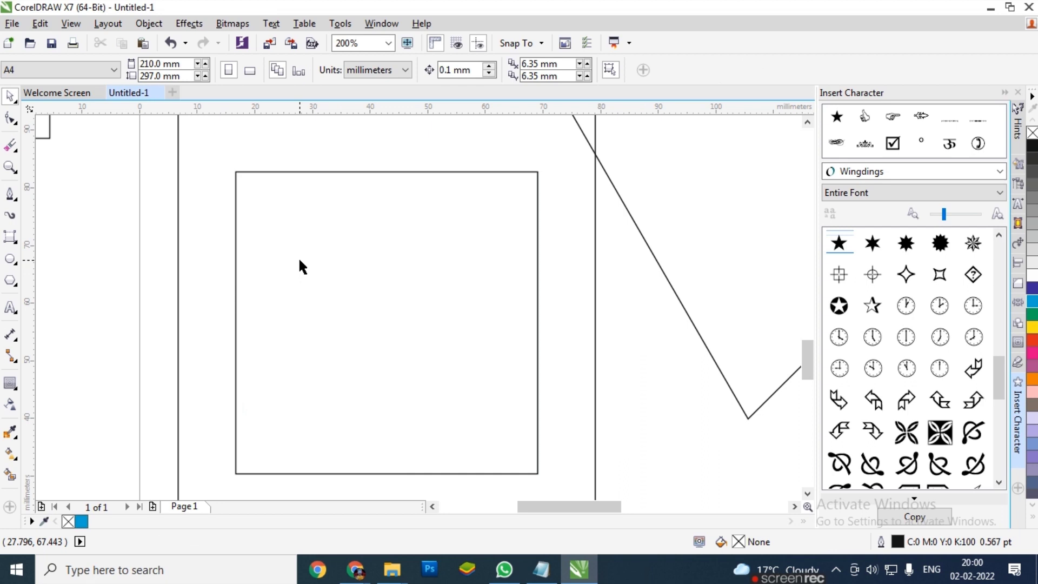
Nudge the inner square slightly and delete the separated outer square.
scroll(299, 329, "down", 1)
left_click_drag(253, 273, 313, 319)
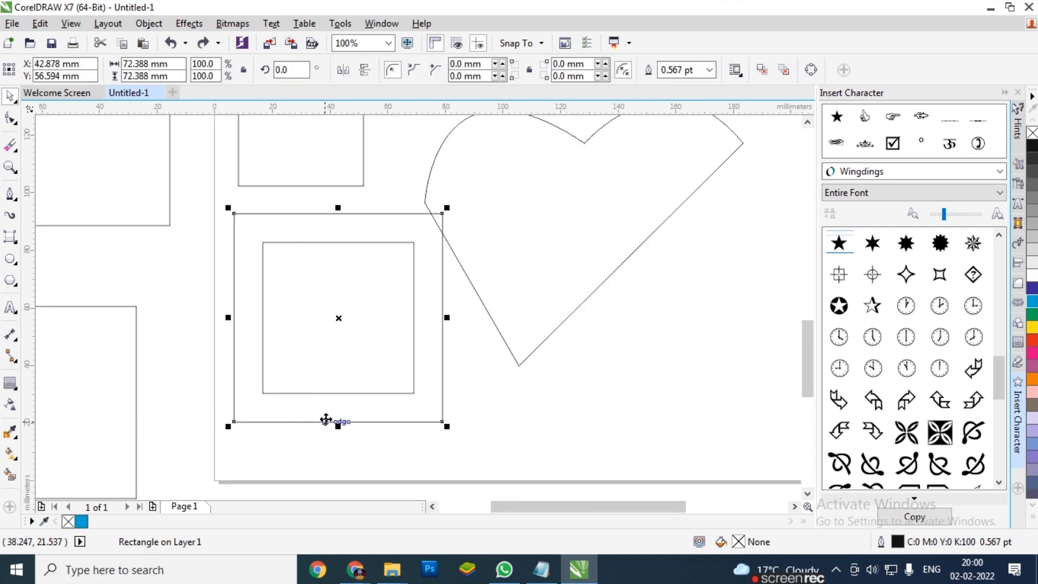
left_click(309, 455)
left_click(289, 421)
key("Delete")
Fill the remaining inner square with the palette's solid cyan (C:100 M:0 Y:0 K:0).
left_click(295, 368)
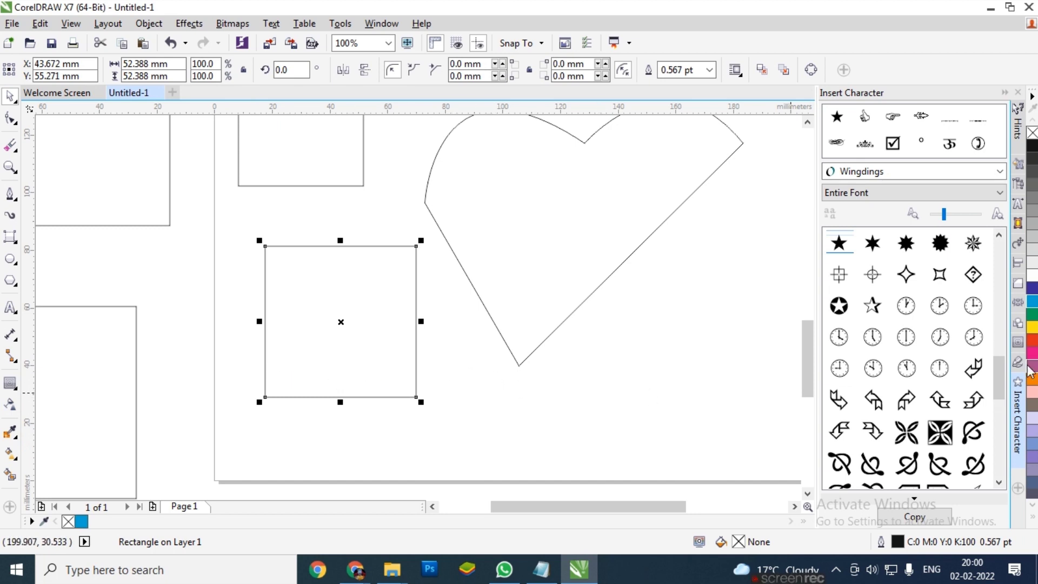
left_click(501, 346)
left_click(417, 349)
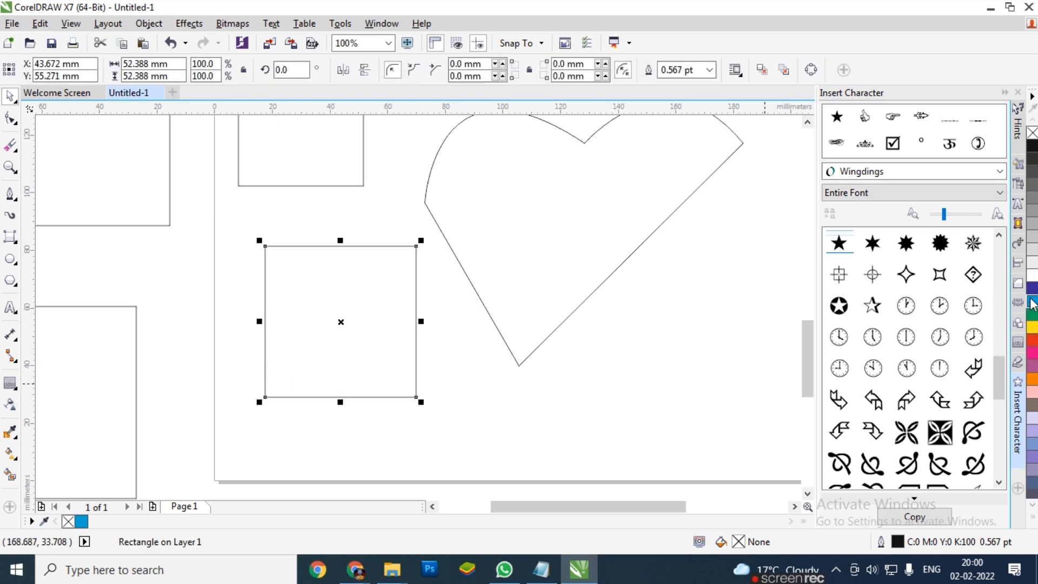
left_click(1031, 301)
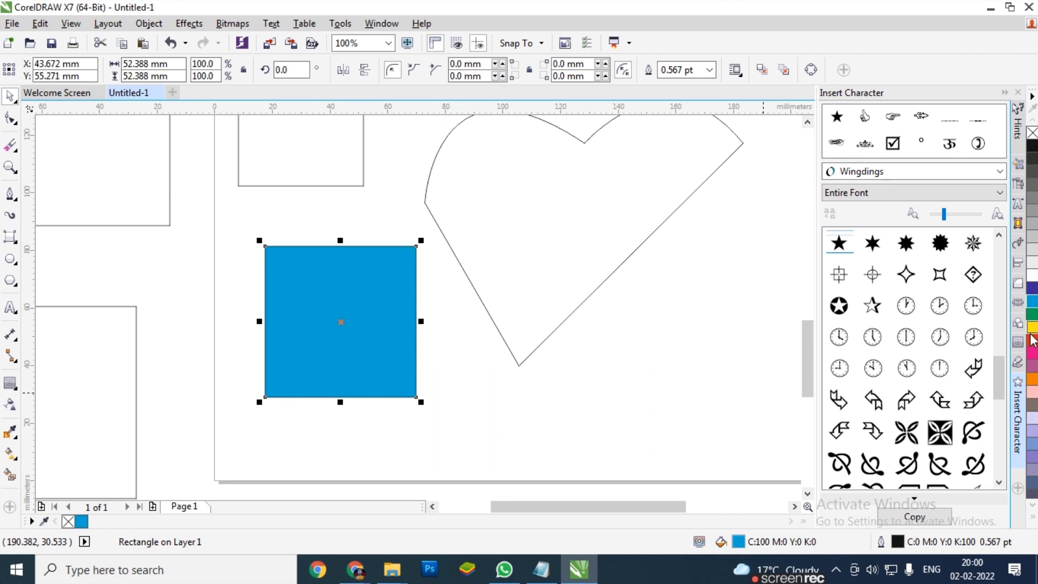
Fade the blue square with a horizontal linear transparency, trying different start and end points and undoing the last adjustments.
left_click(10, 406)
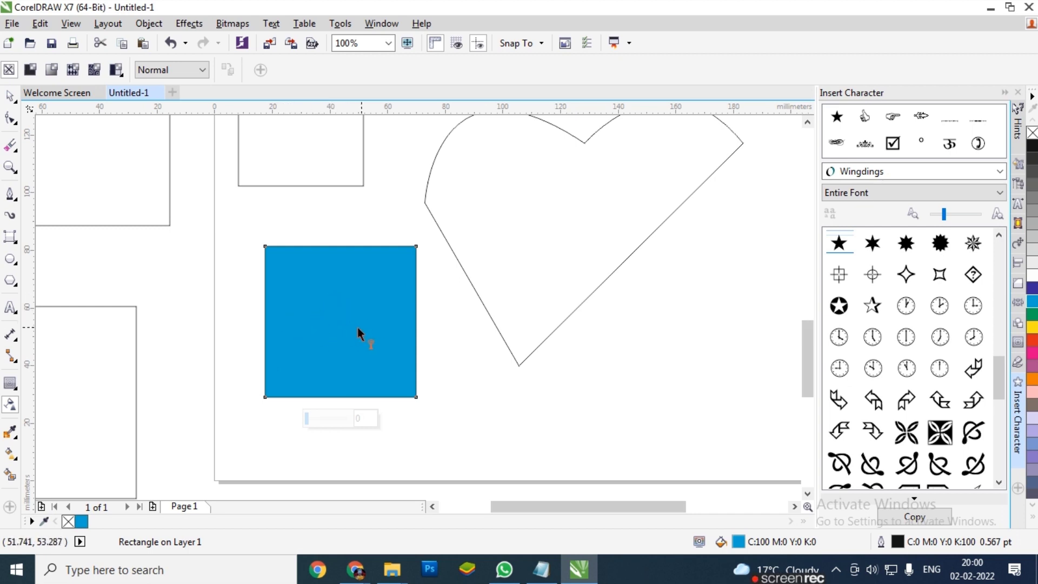
left_click_drag(333, 323, 405, 323)
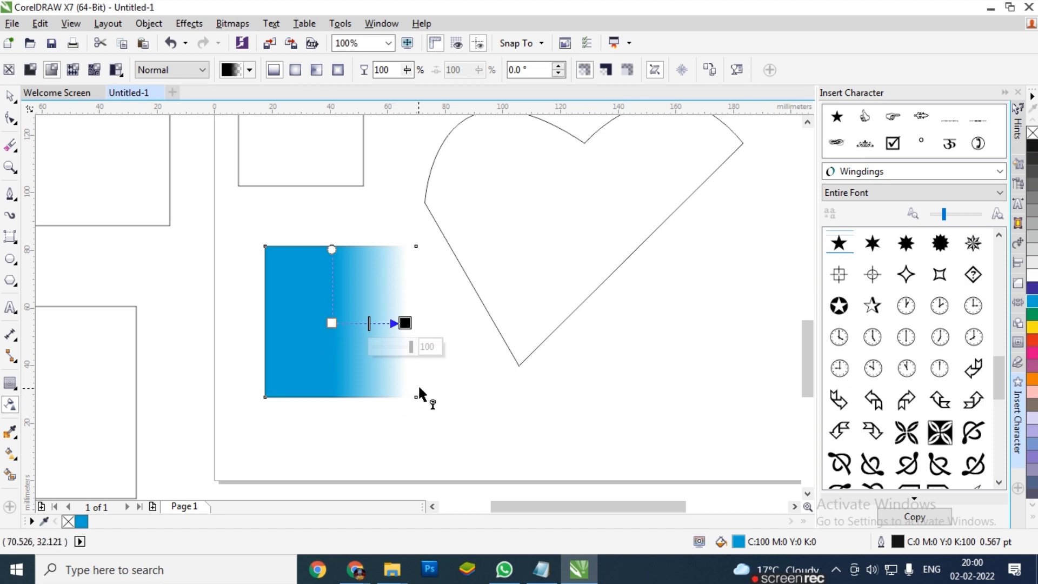
left_click_drag(405, 322, 235, 323)
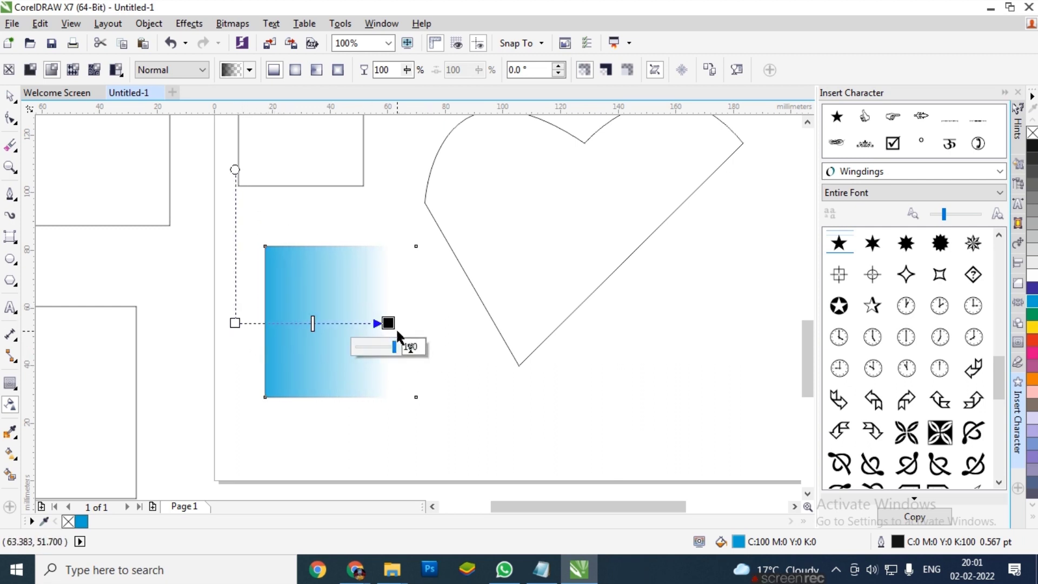
left_click_drag(388, 323, 355, 323)
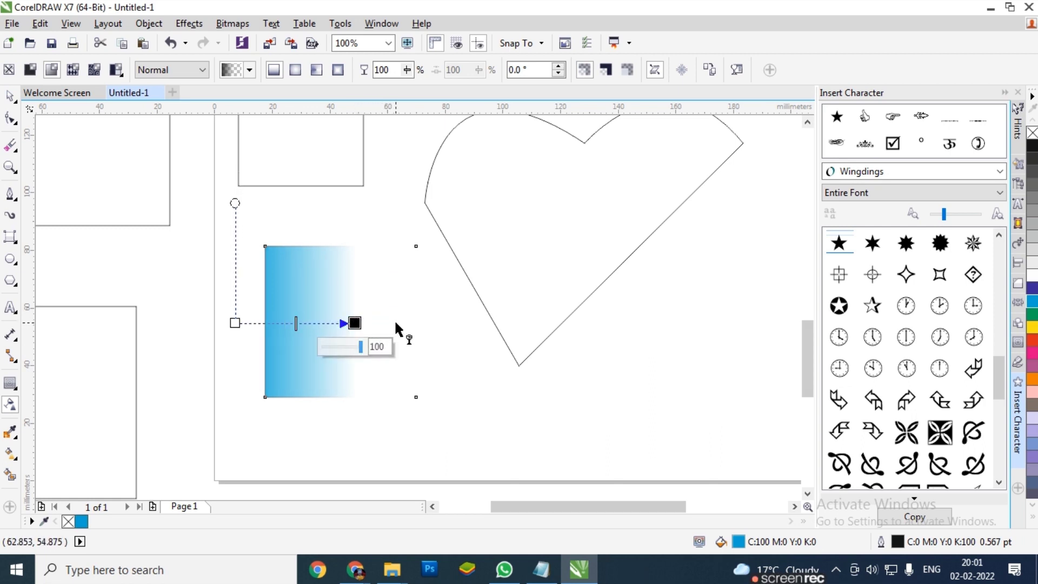
key("ctrl+z")
key("ctrl+z")
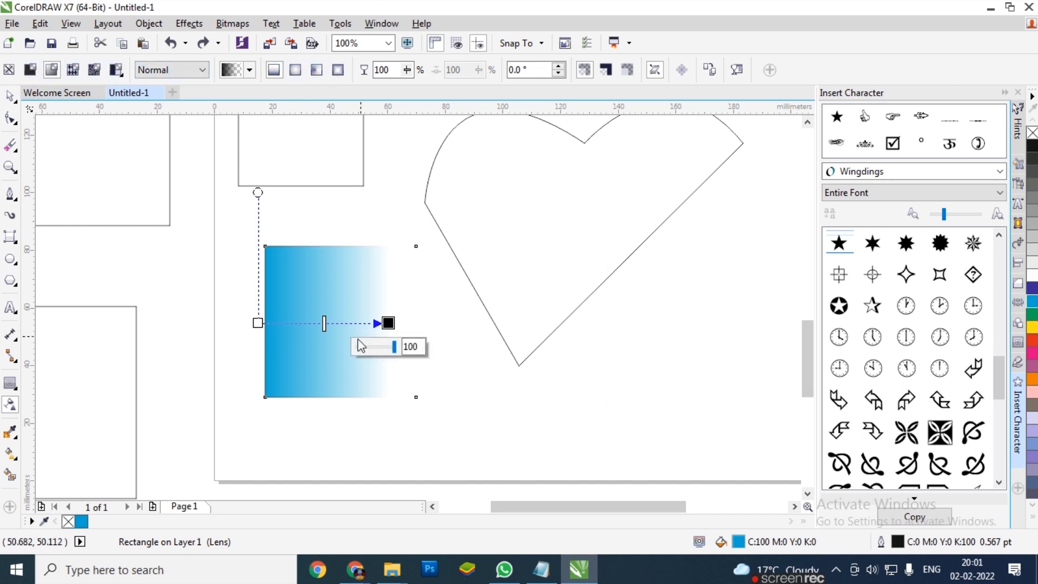
Change the blue square's transparency to conical after trying elliptical, undoing a trial skew of the gradient.
left_click(296, 69)
left_click(318, 70)
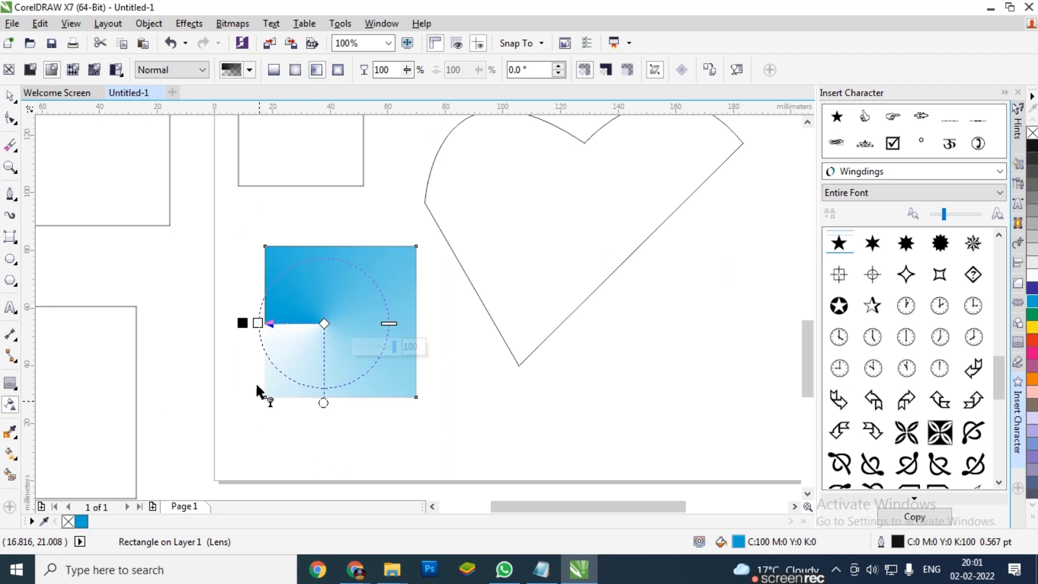
left_click_drag(326, 402, 357, 401)
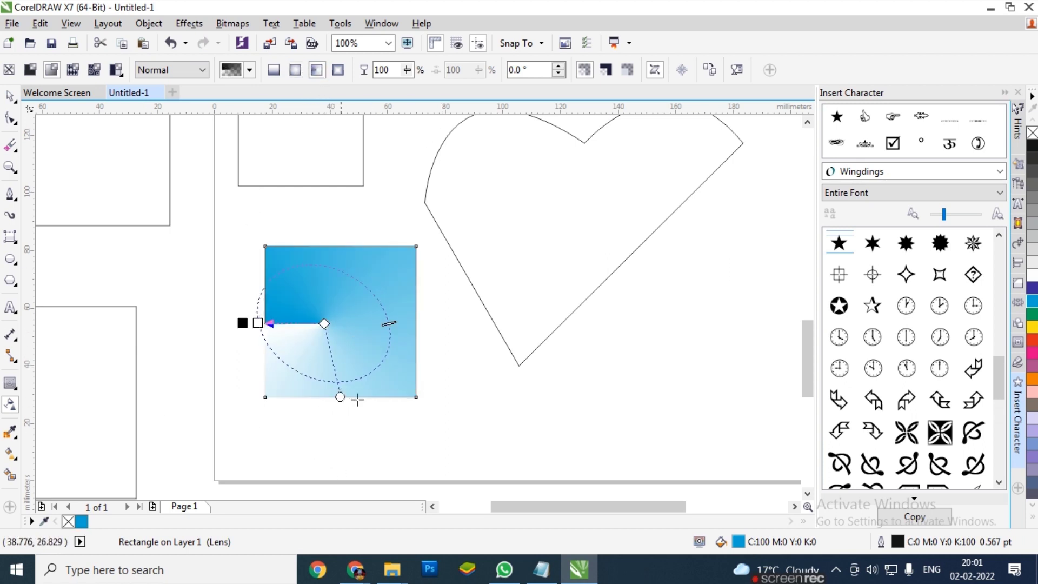
key("ctrl+z")
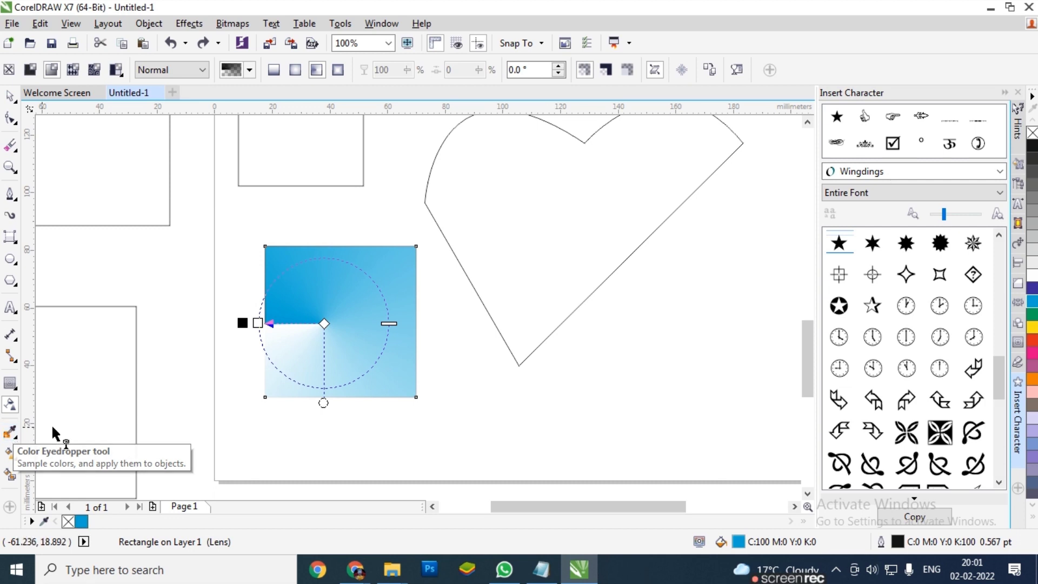
scroll(298, 351, "down", 1)
key("Escape")
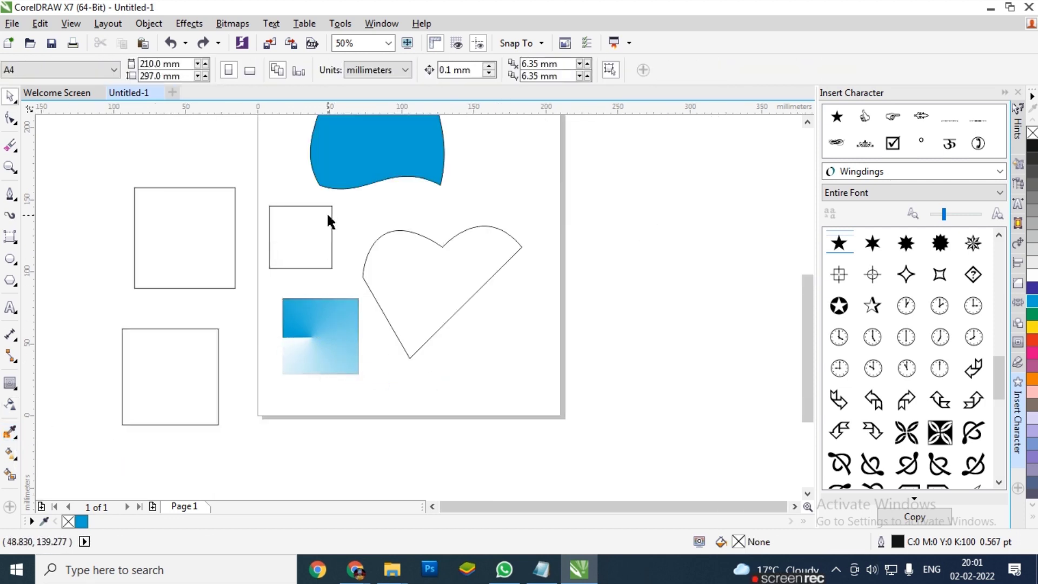
Sample the wavy shape's blue with the Color Eyedropper and apply it to the three unfilled squares and the heart.
left_click(14, 437)
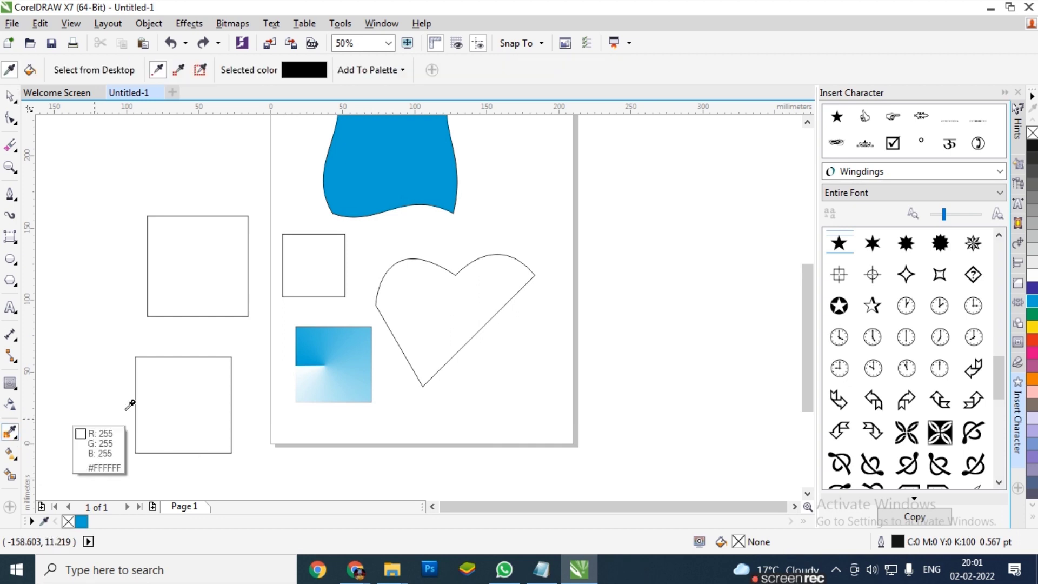
left_click(365, 163)
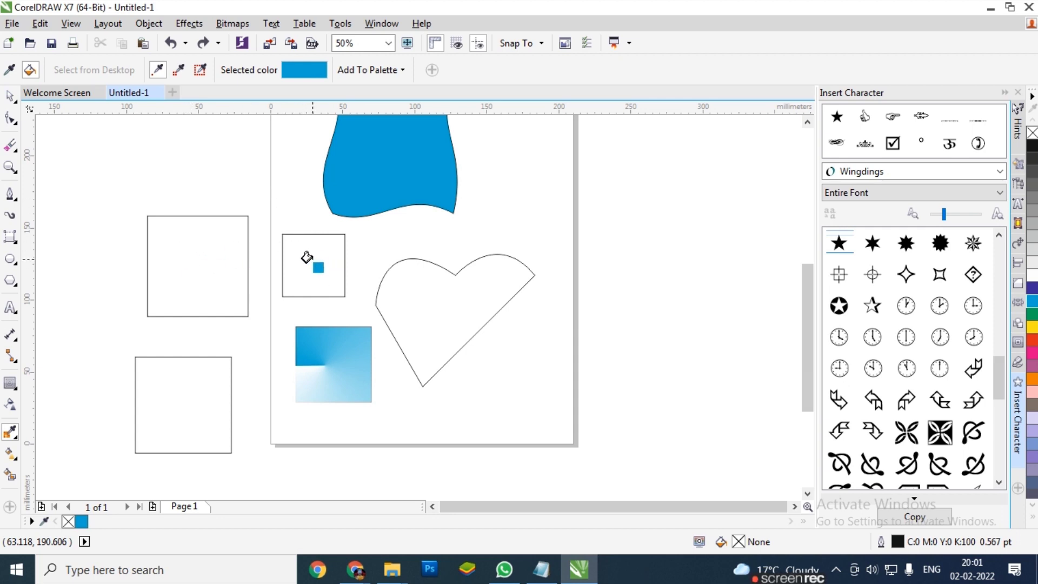
left_click(306, 258)
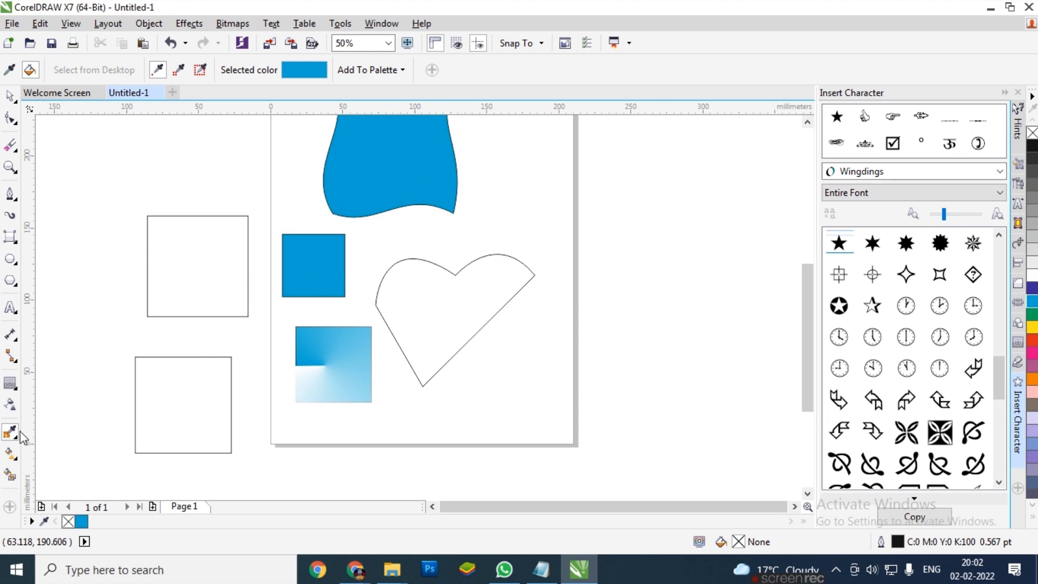
left_click(430, 294)
left_click(177, 263)
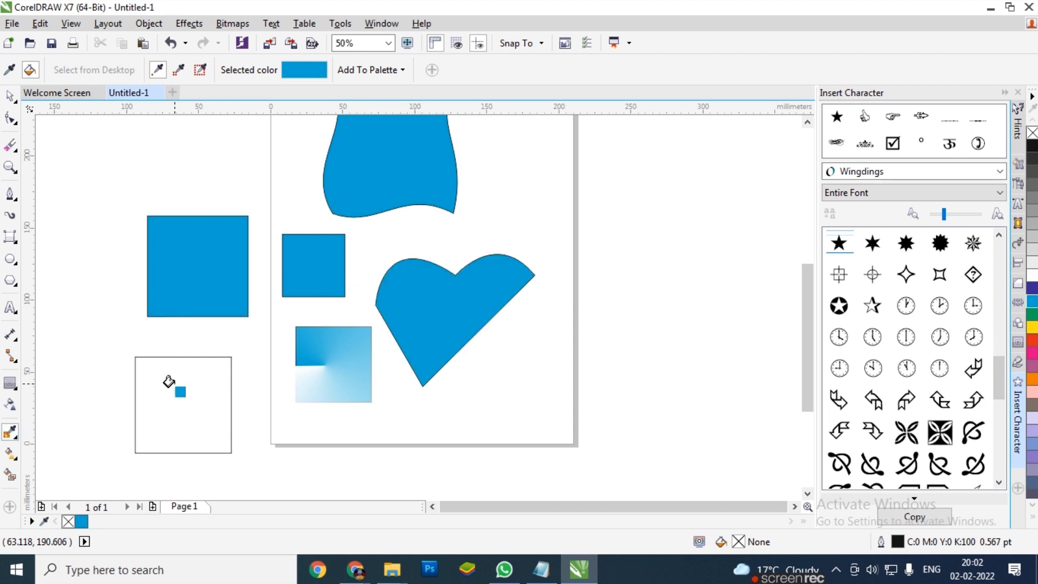
left_click(173, 385)
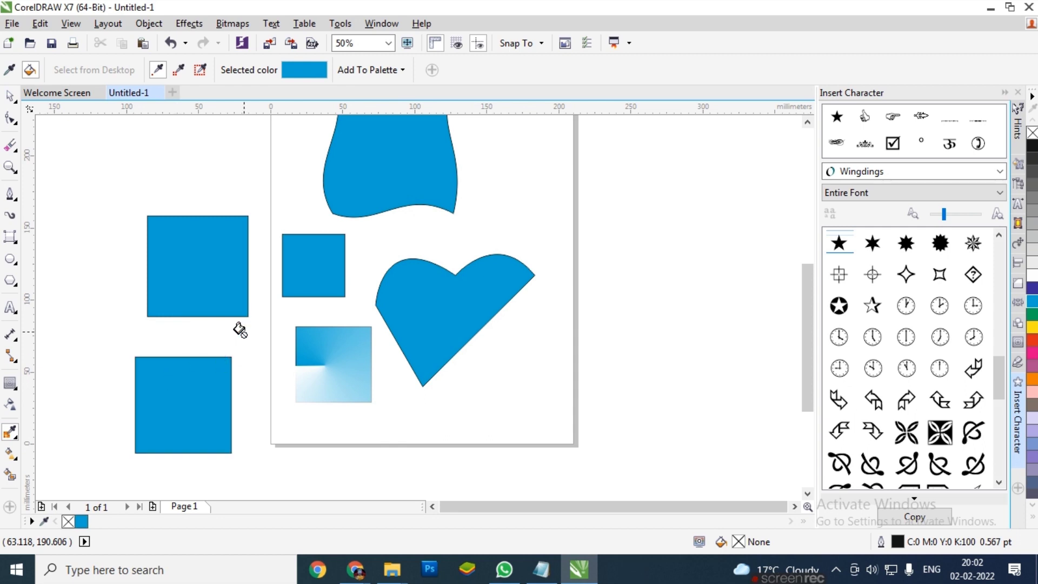
left_click(9, 97)
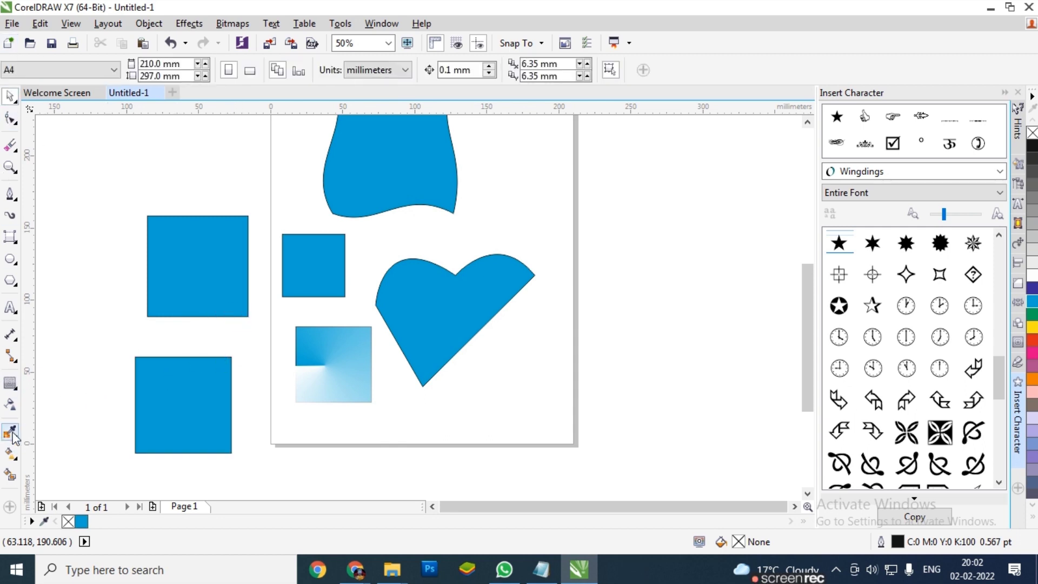
Recolor the wavy shape red (C:0 M:100 Y:100 K:0) and sample that red onto the small square beneath it.
left_click(10, 433)
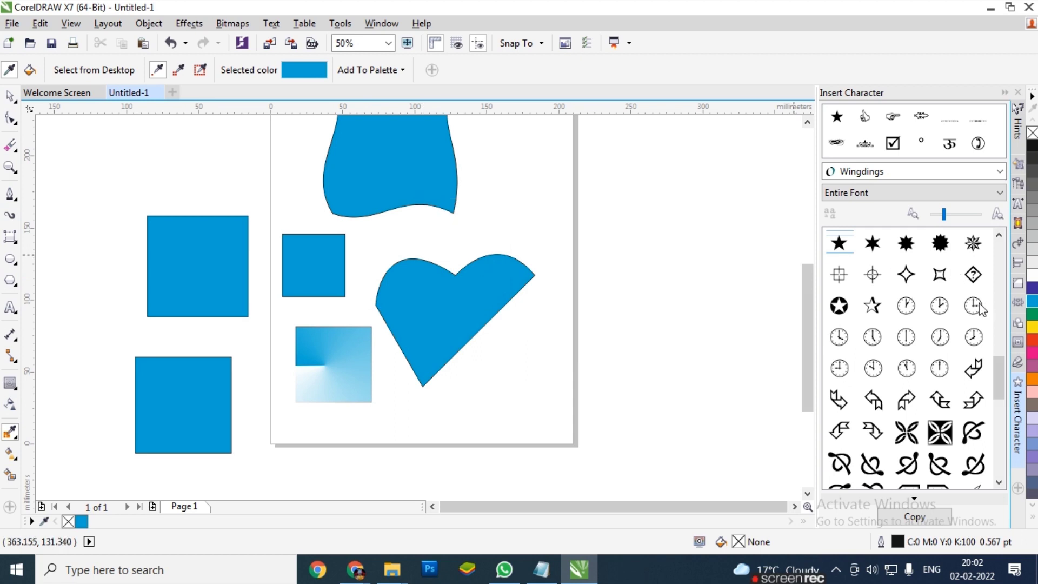
key("space")
key("Tab")
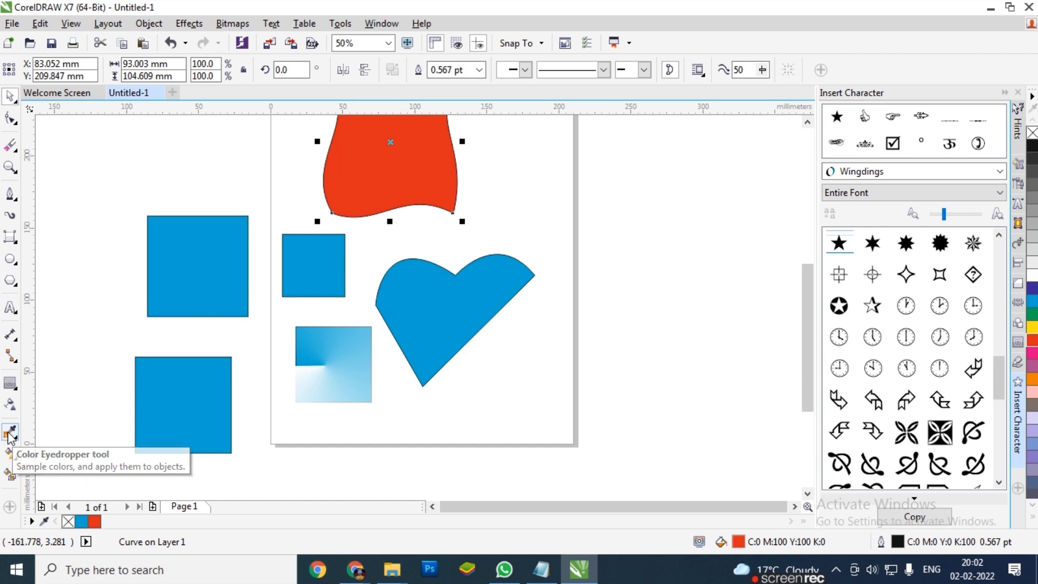
left_click(9, 433)
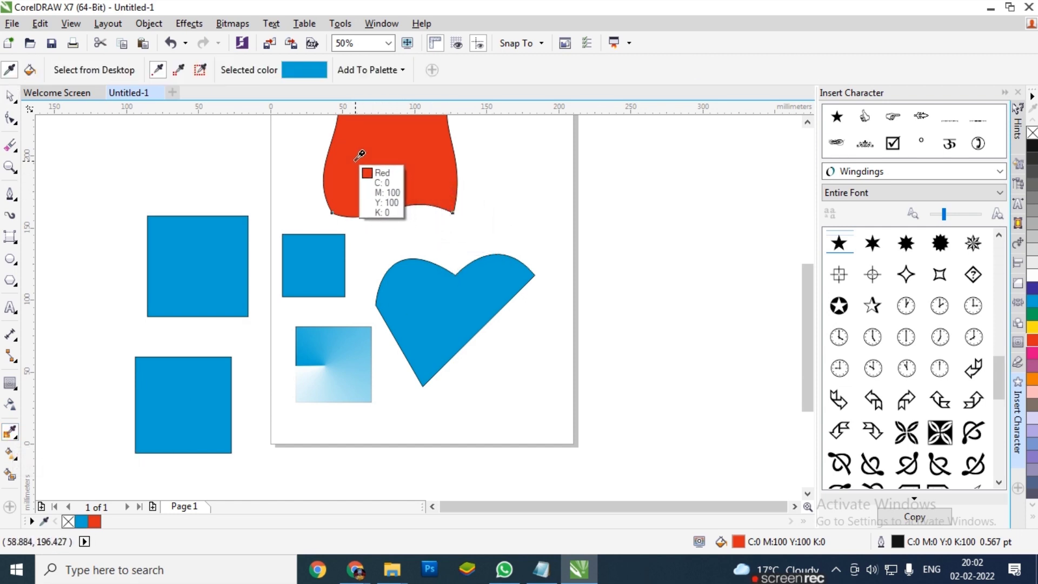
left_click(384, 169)
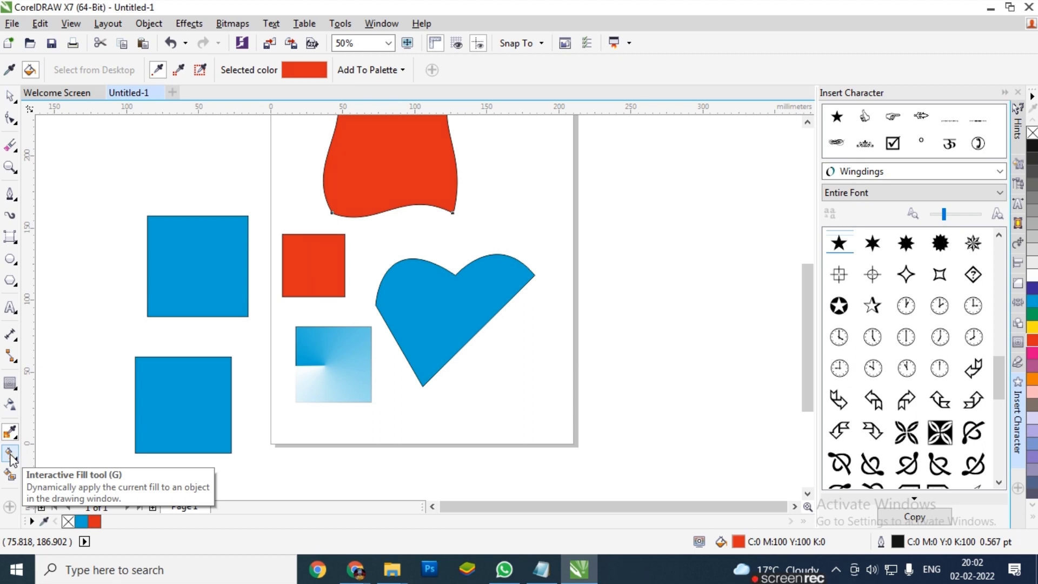
Apply a red-to-white linear fountain fill running diagonally upward across the wavy shape, undoing a misplaced first gradient.
left_click(11, 456)
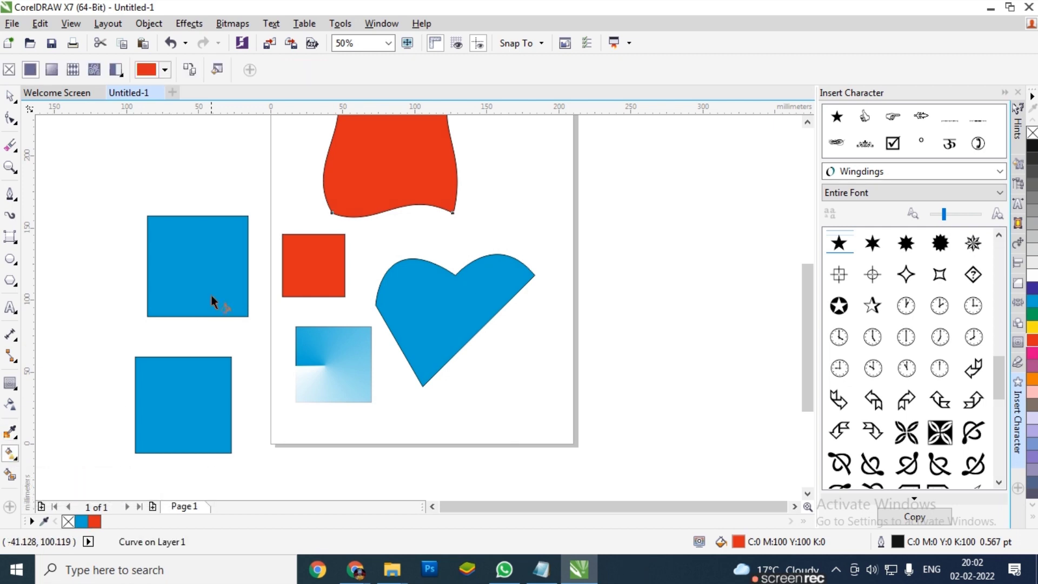
left_click_drag(179, 258, 212, 289)
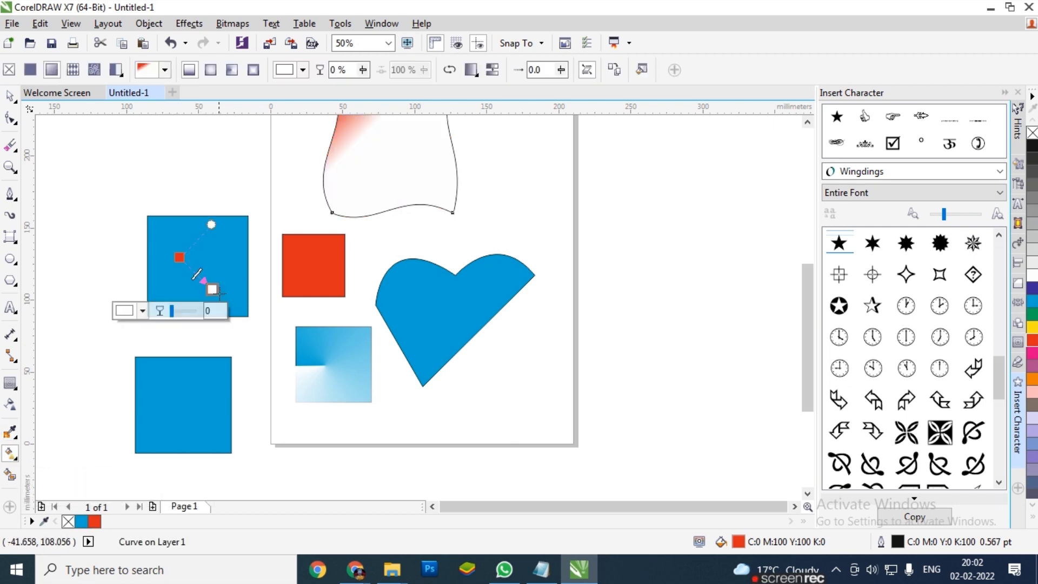
key("ctrl+z")
scroll(347, 199, "down", 2)
scroll(278, 274, "up", 3)
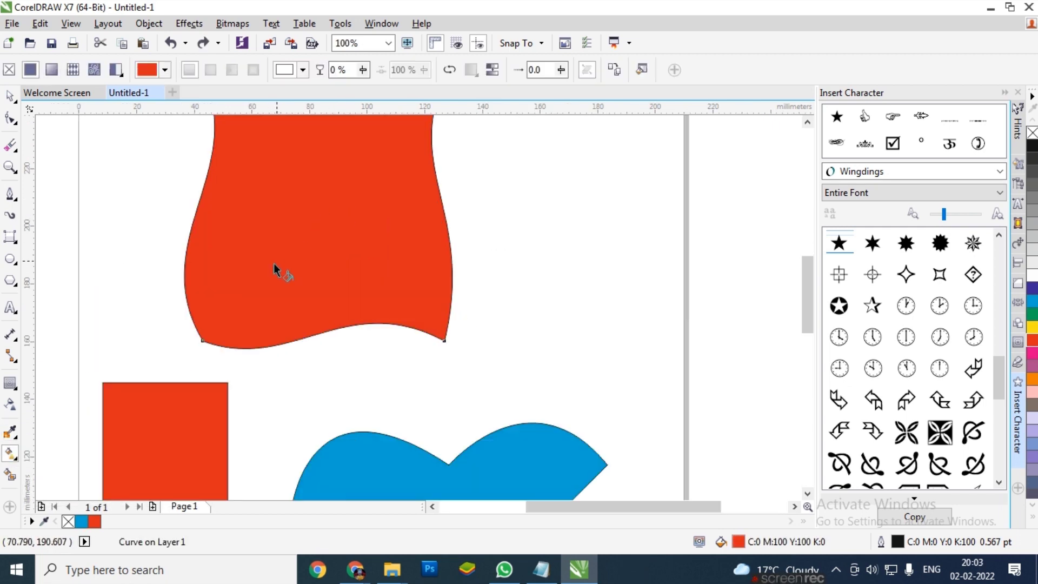
scroll(280, 208, "down", 1)
left_click_drag(252, 248, 328, 204)
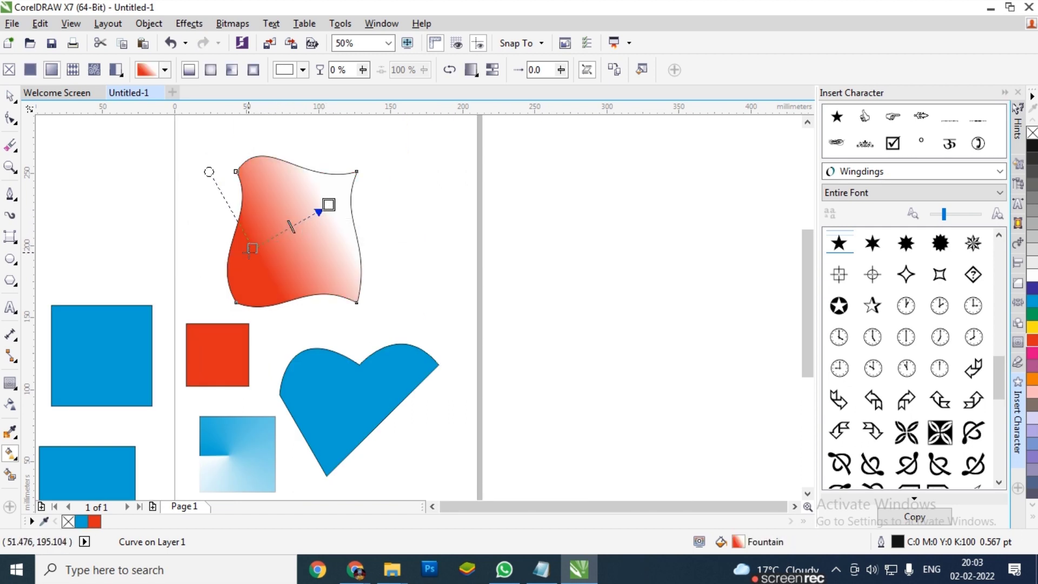
Set the white end color of the wavy shape's fountain fill to green (C:65 M:0 Y:100 K:0).
left_click(329, 204)
left_click(315, 228)
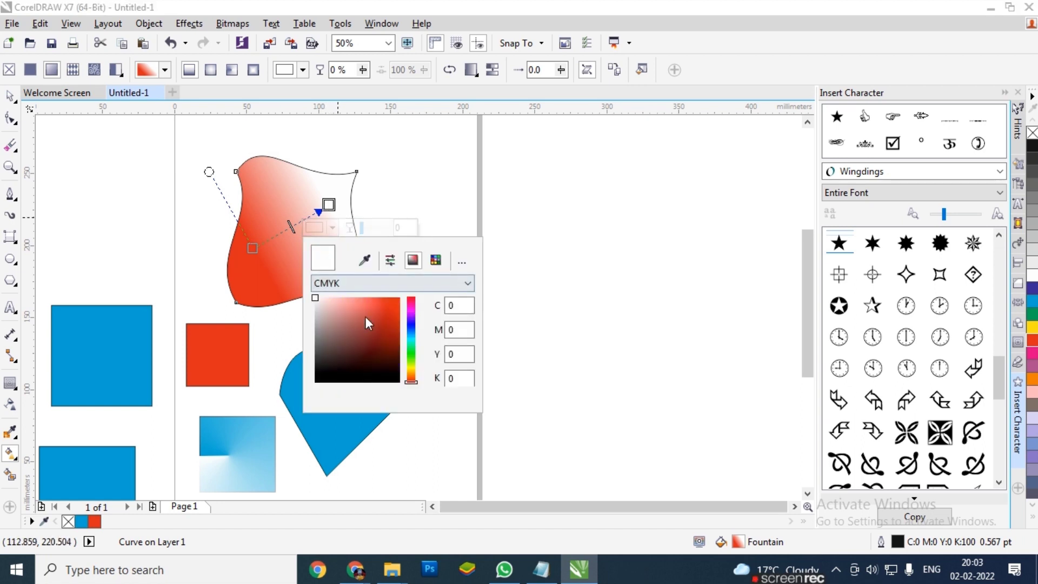
left_click_drag(407, 327, 411, 354)
left_click(400, 297)
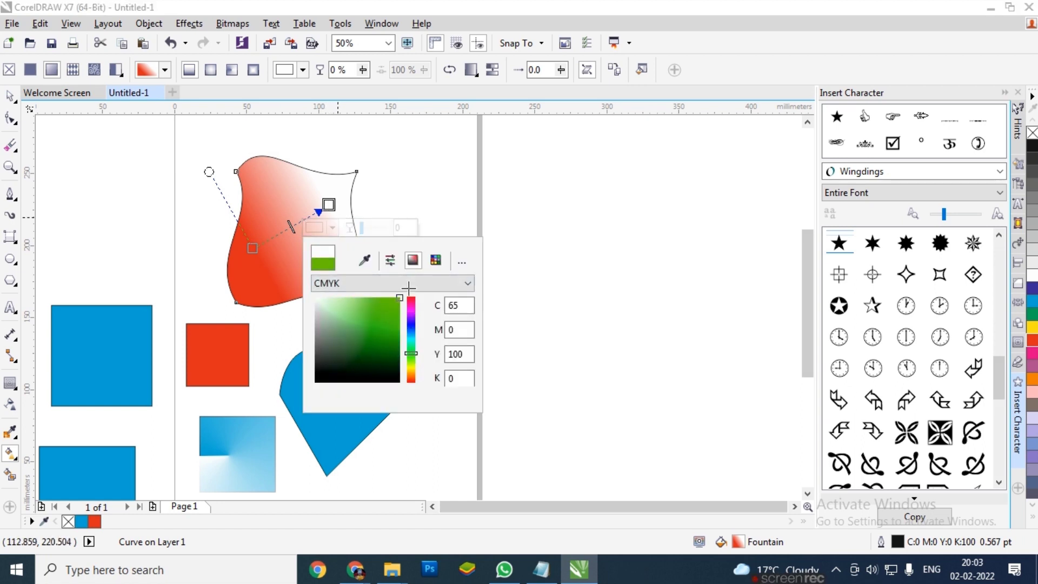
left_click(330, 205)
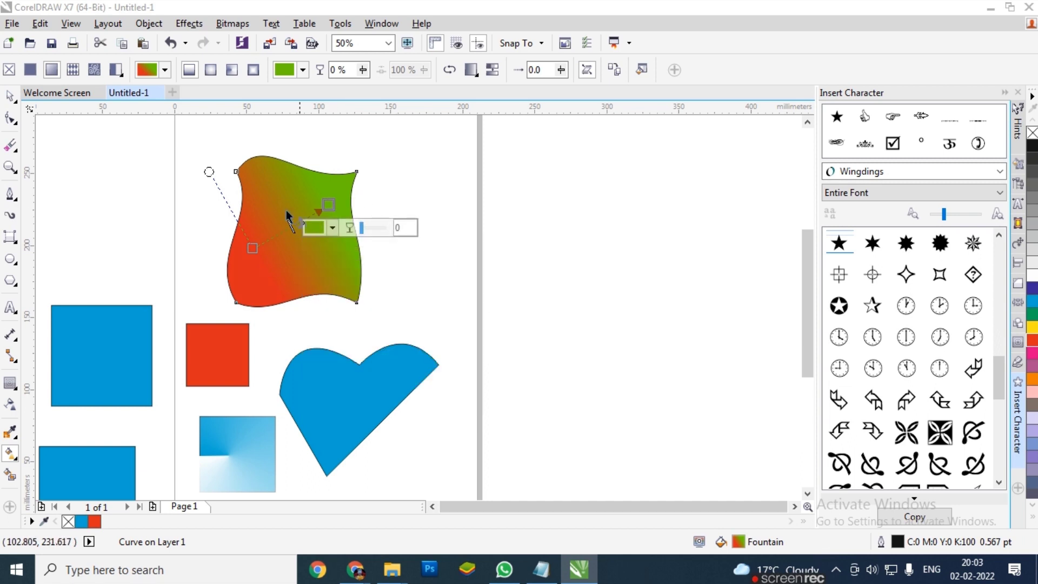
Add a color node midway along the wavy shape's gradient and set it to yellow (#FFD900).
scroll(300, 199, "up", 1)
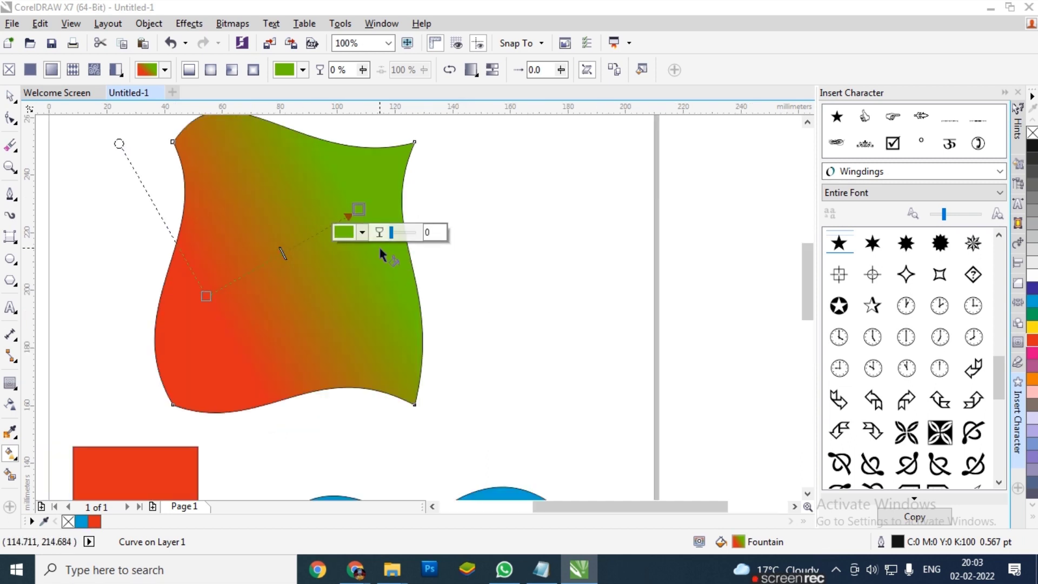
double_click(295, 243)
left_click(287, 267)
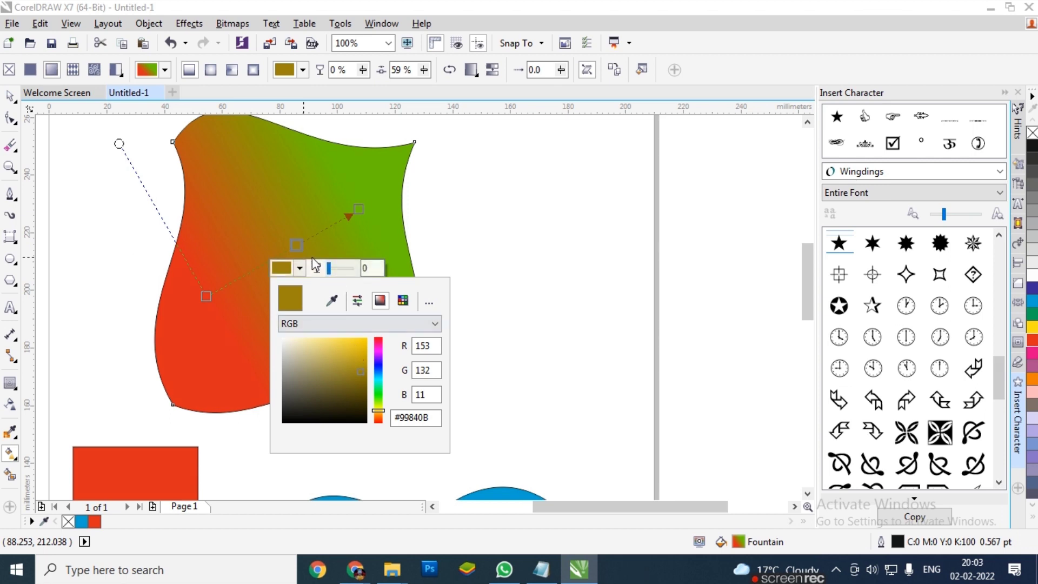
left_click(367, 339)
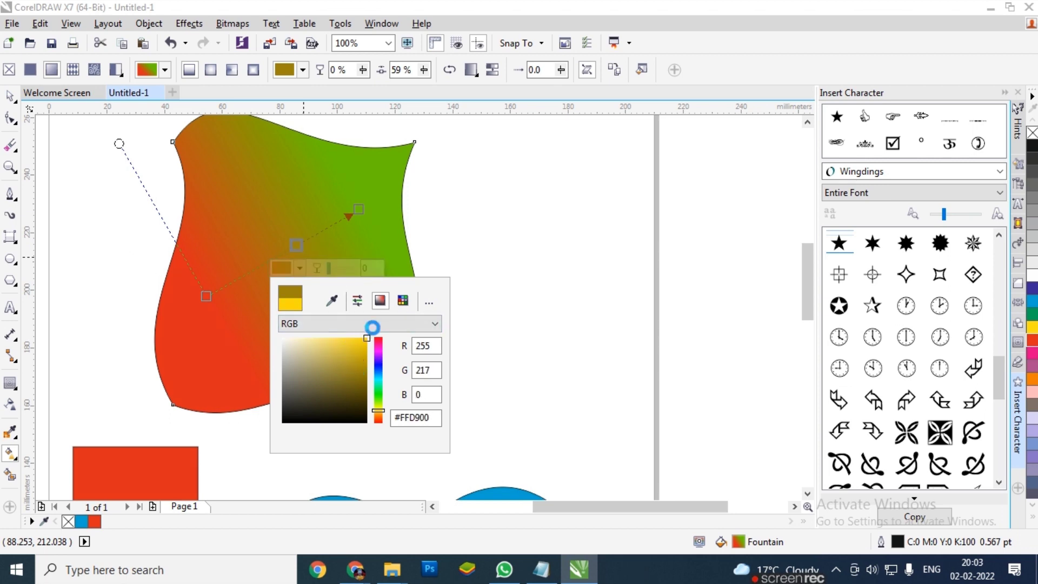
left_click(327, 224)
scroll(297, 236, "down", 1)
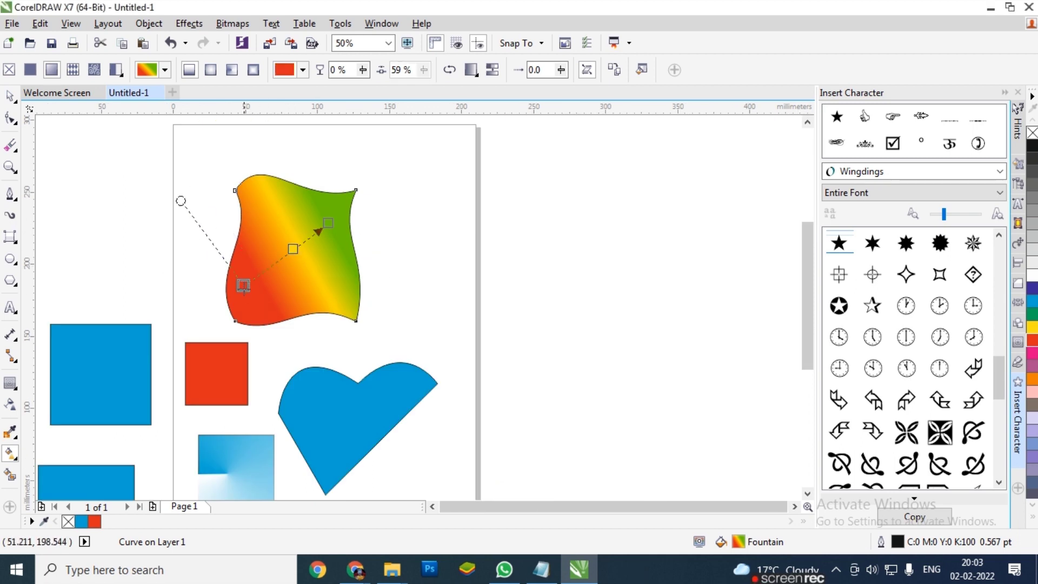
Stretch the gradient by moving its red start node toward the shape's lower-left corner and its green end node toward the upper-right corner.
left_click_drag(252, 267, 244, 296)
left_click_drag(329, 223, 345, 203)
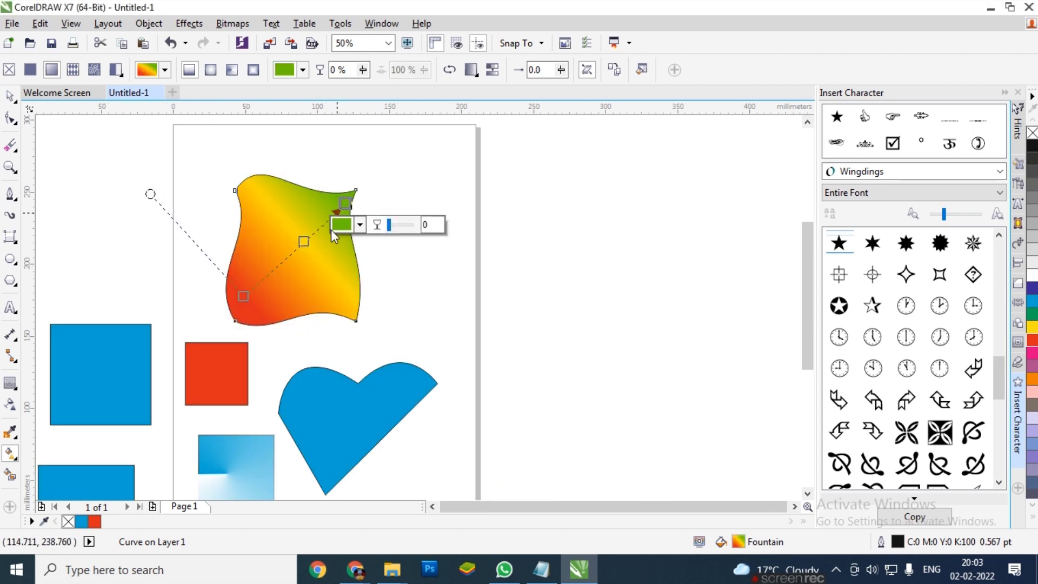
scroll(307, 232, "up", 1)
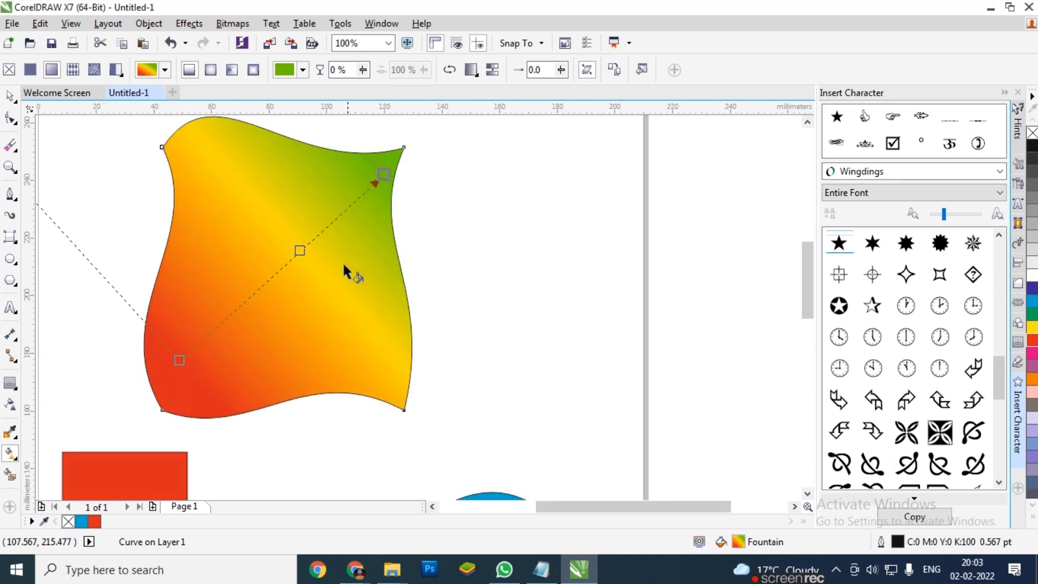
scroll(360, 226, "down", 1)
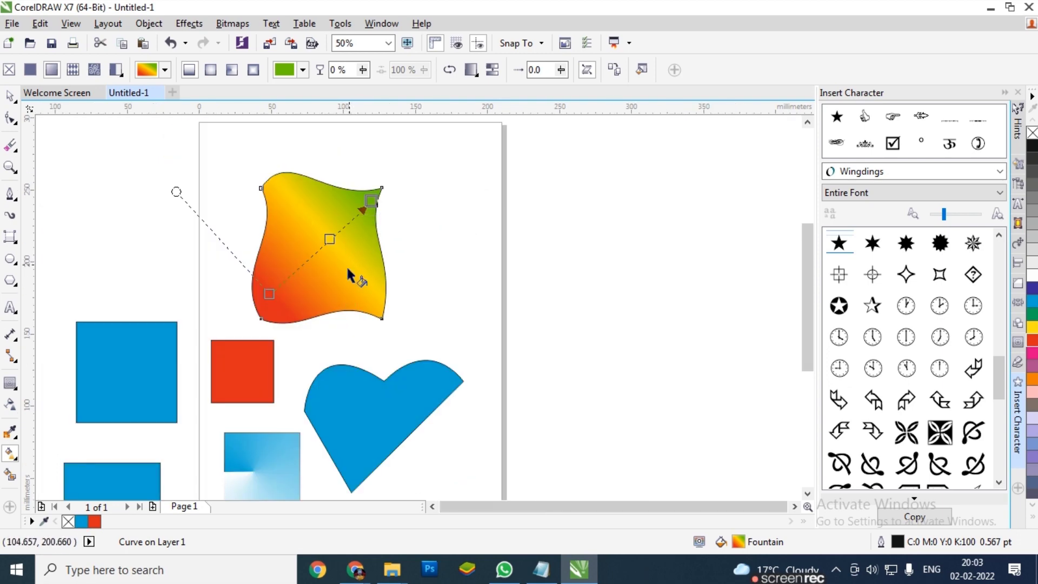
Try the elliptical and conical fountain types on the wavy shape, and return it to the linear type.
left_click(211, 70)
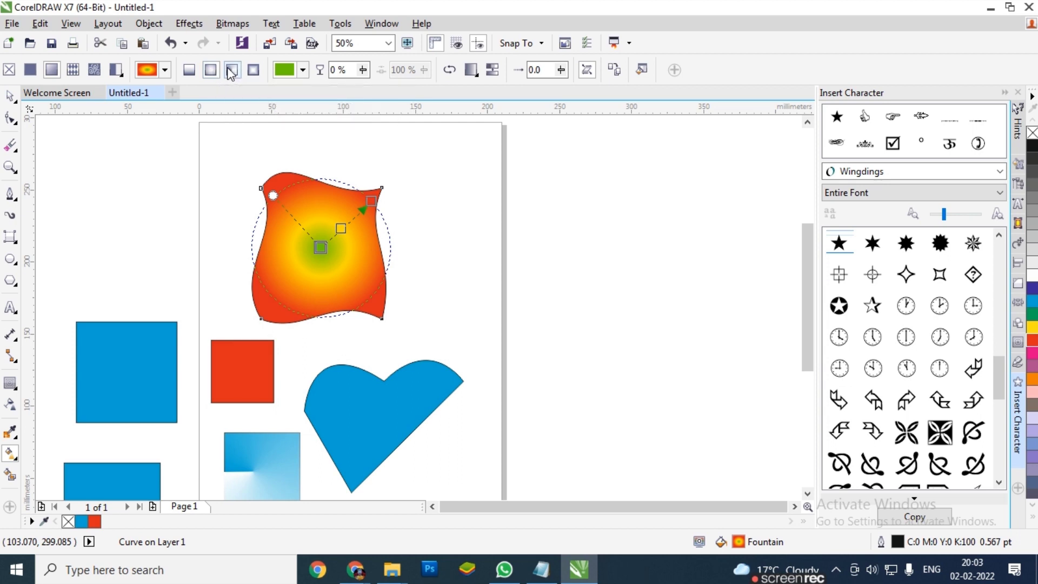
left_click(227, 72)
left_click(189, 70)
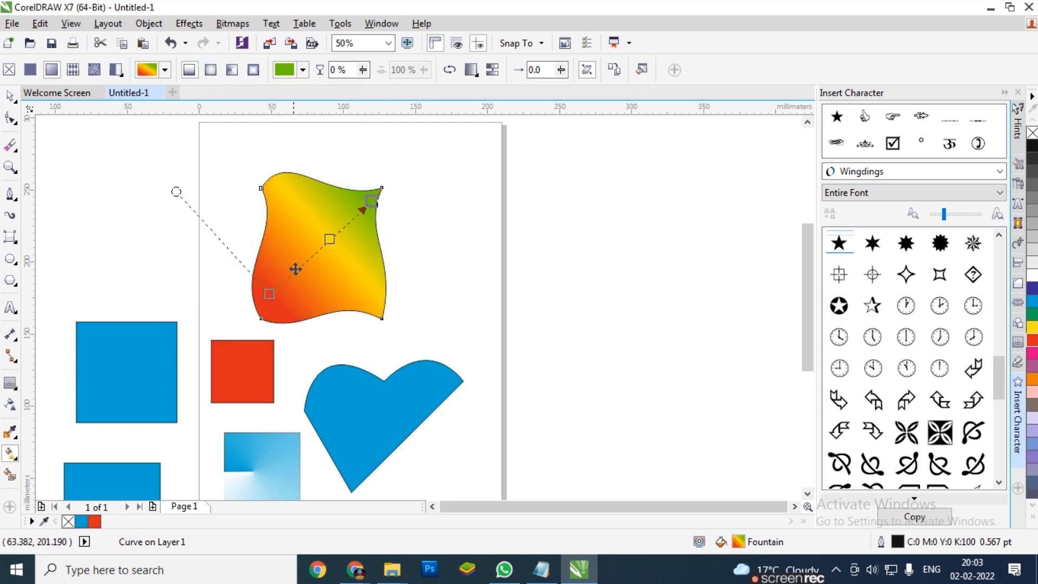
key("space")
scroll(345, 258, "up", 2)
scroll(349, 241, "down", 2)
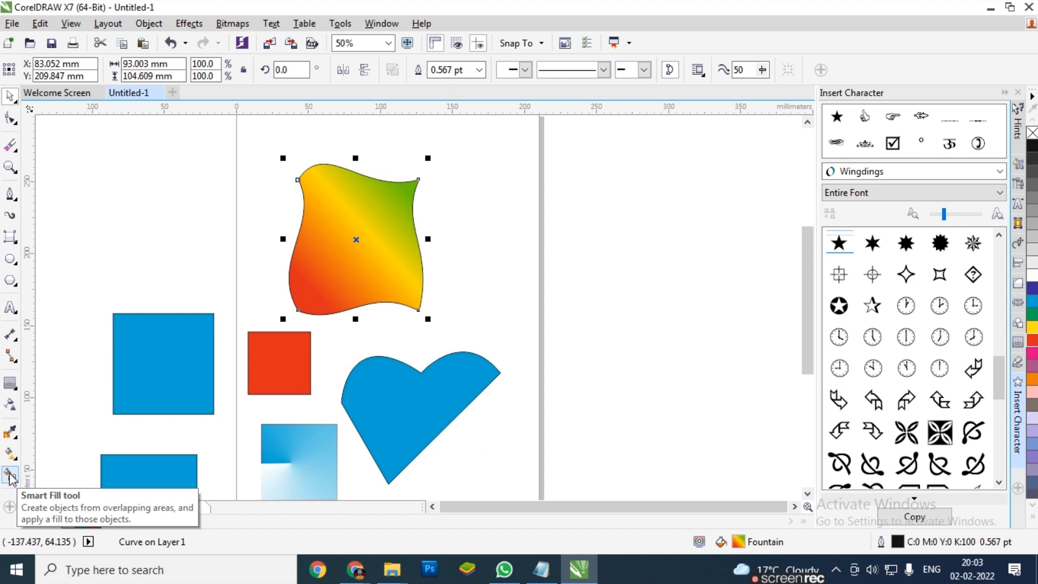
scroll(385, 278, "down", 2)
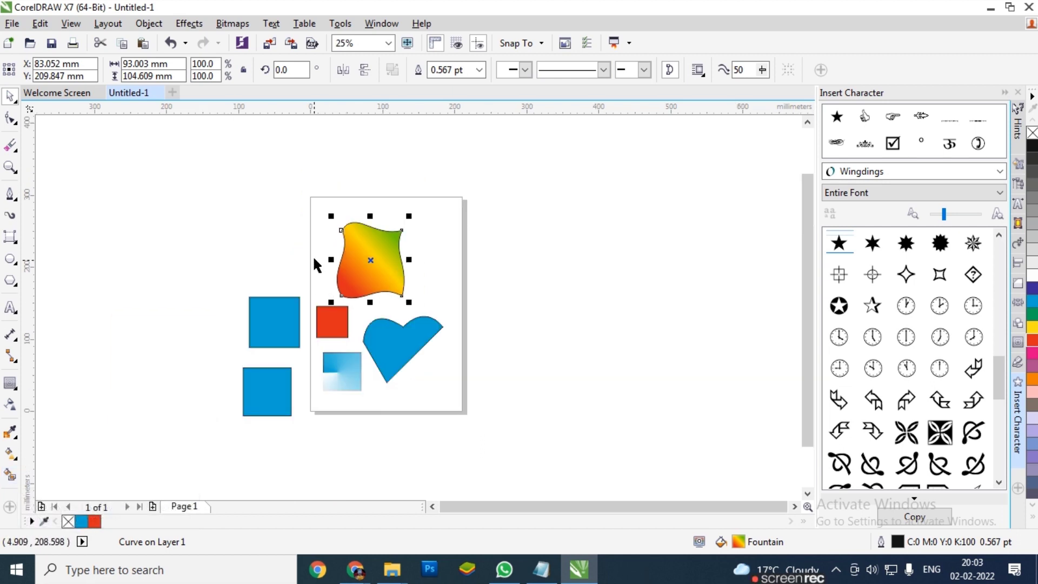
scroll(289, 258, "up", 2)
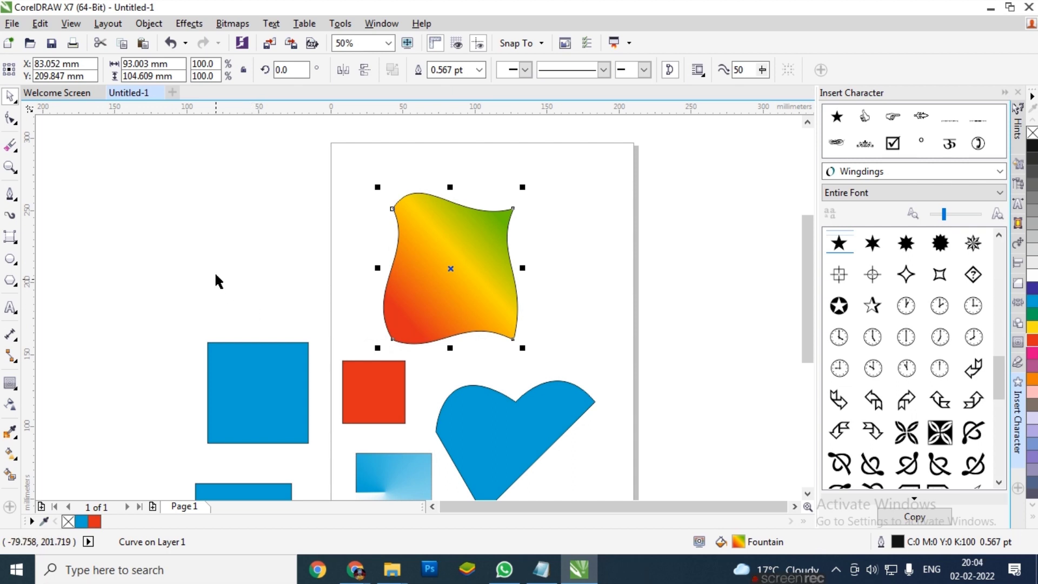
left_click(148, 182)
key("F6")
mouse_move(139, 167)
left_mouse_down()
mouse_move(213, 257)
mouse_move(237, 264)
left_mouse_up()
left_click_drag(169, 201, 245, 236)
key("ctrl+z")
left_click(190, 209)
left_click(153, 235)
key("Delete")
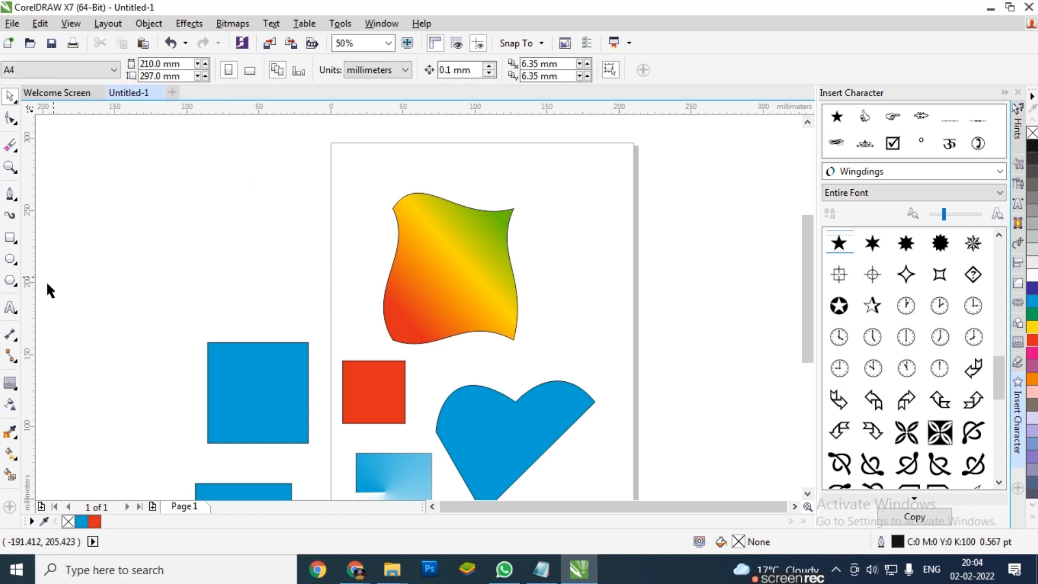
Draw a star about 86 mm wide and 82 mm high in the empty area beside the page, above the blue squares.
left_click(14, 281)
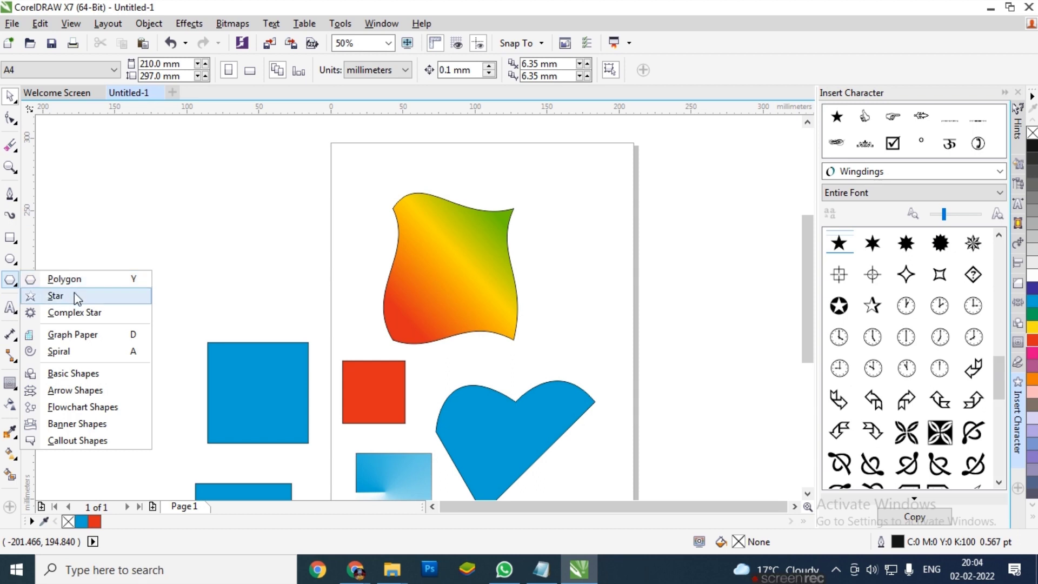
left_click(80, 300)
left_click_drag(127, 178, 262, 307)
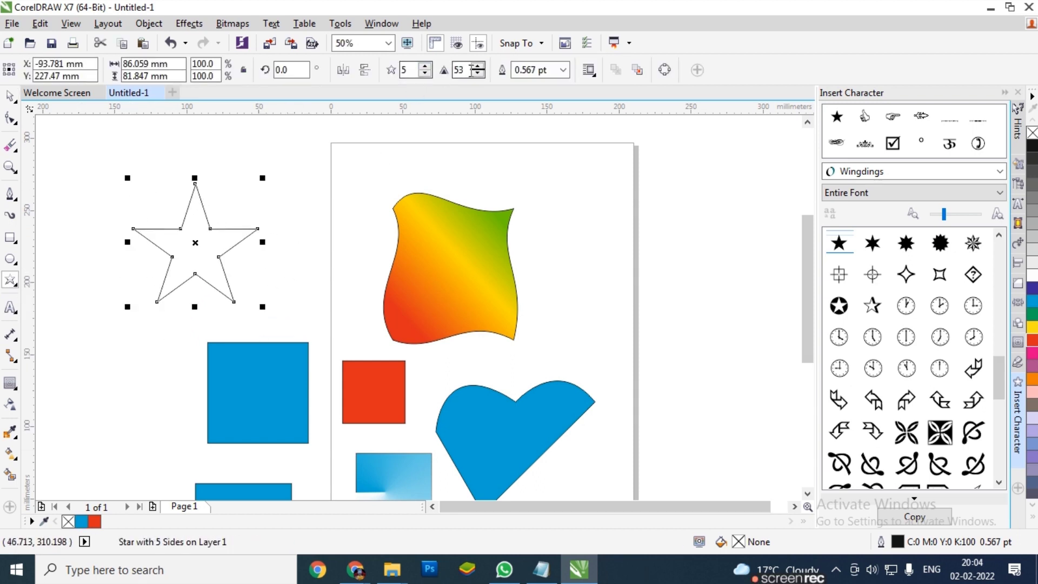
Set the star to 10 points and enlarge it from its center to about 135 by 142 mm.
left_click(425, 65)
left_click(425, 65)
left_click(426, 66)
left_click(425, 66)
left_click(425, 66)
left_click_drag(263, 178, 297, 142)
left_click(10, 96)
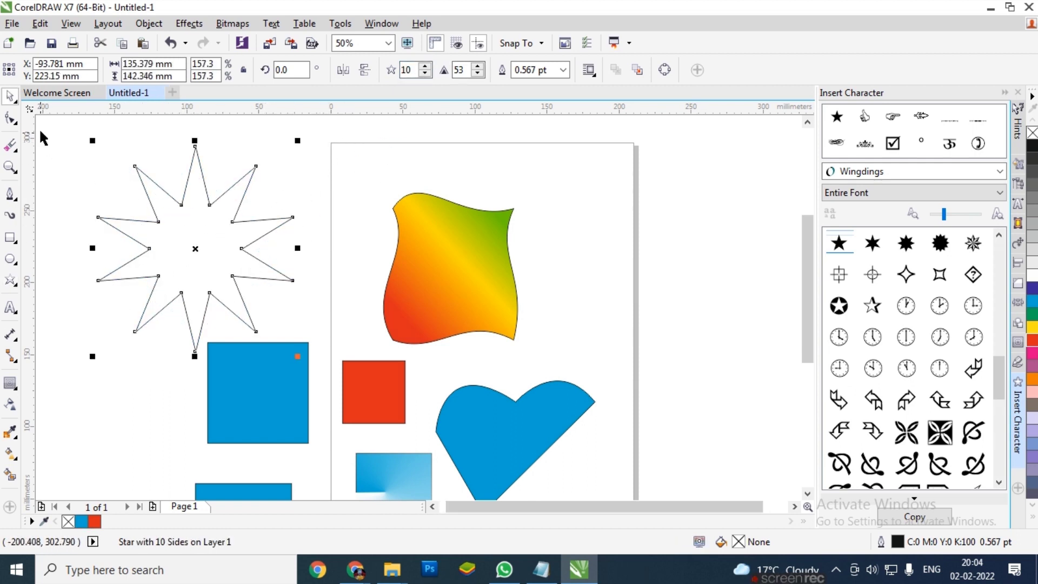
Move the star's inner nodes outward with the Shape tool for shallower points, to a sharpness of 26.
left_click(9, 118)
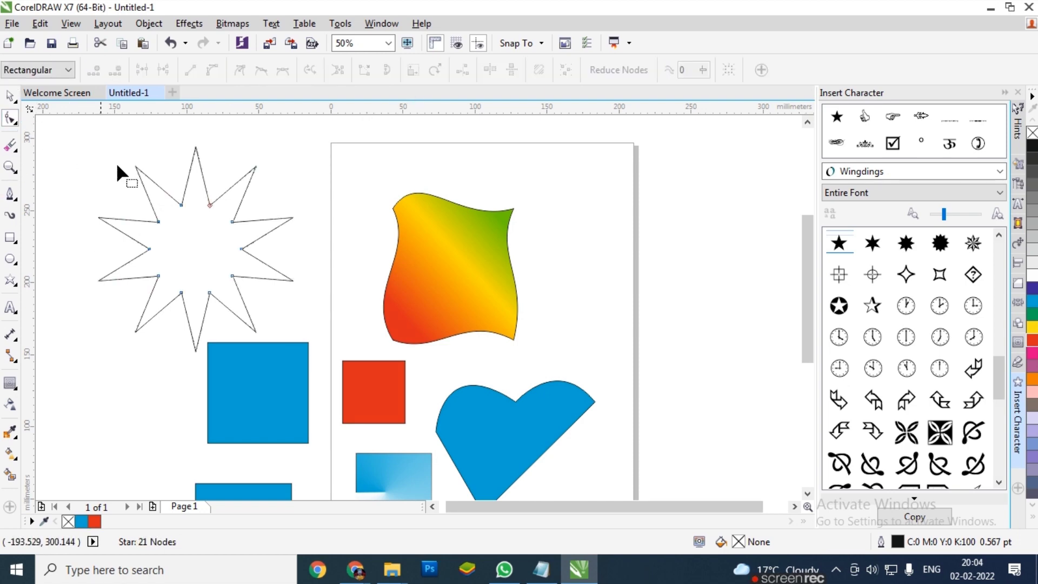
left_click_drag(180, 205, 170, 181)
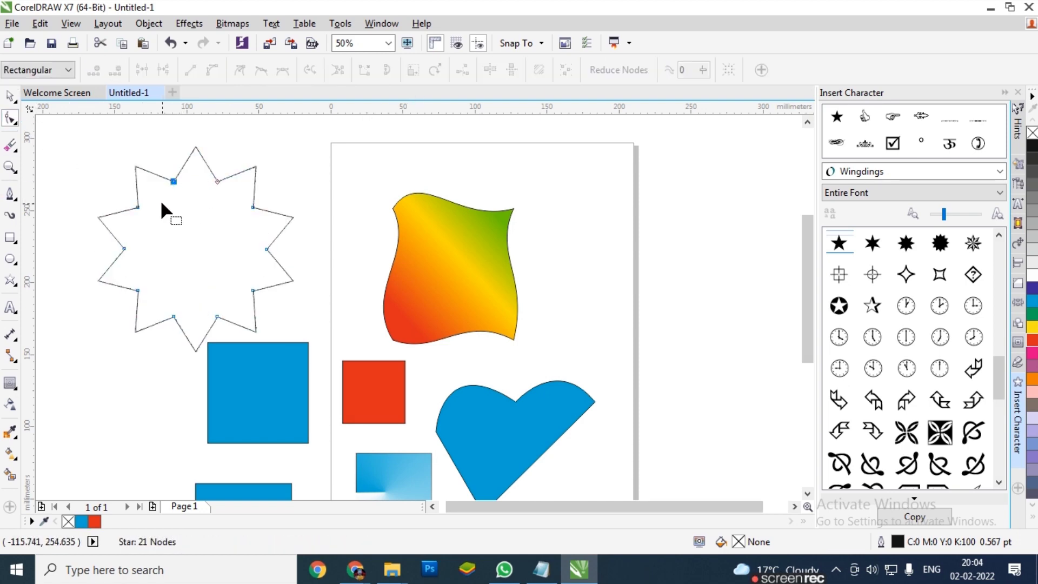
key("space")
scroll(155, 186, "up", 1)
scroll(287, 232, "down", 1)
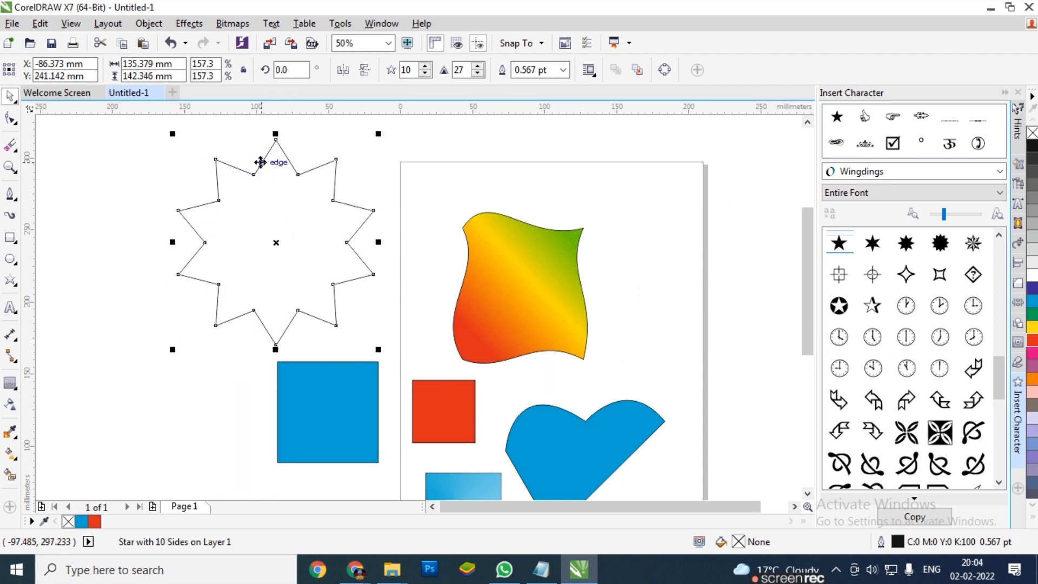
scroll(296, 242, "up", 1)
scroll(295, 241, "down", 1)
scroll(301, 215, "up", 1)
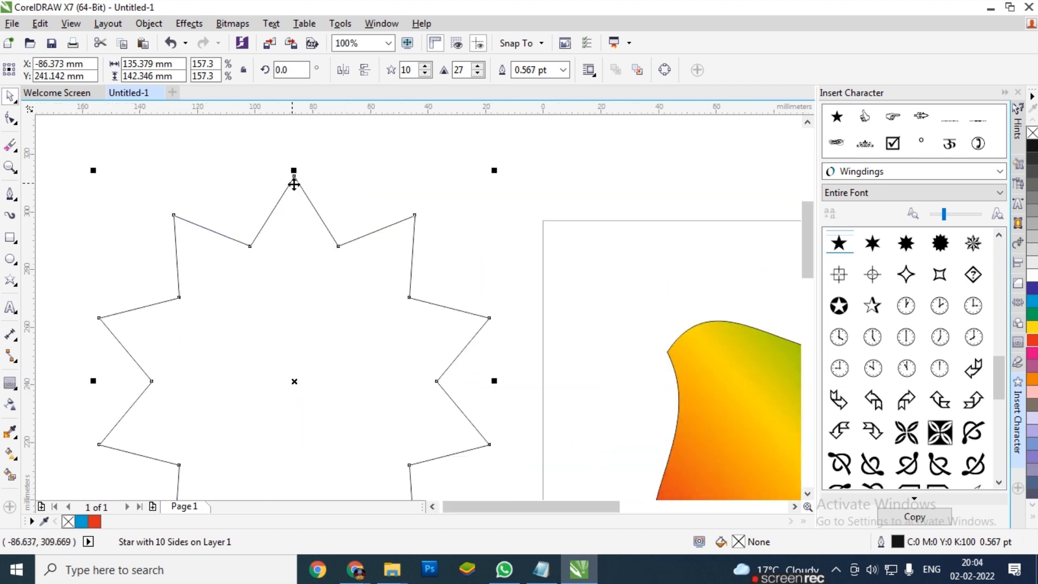
key("F10")
mouse_move(246, 245)
left_mouse_down()
mouse_move(258, 261)
mouse_move(251, 244)
left_mouse_up()
scroll(251, 245, "down", 1)
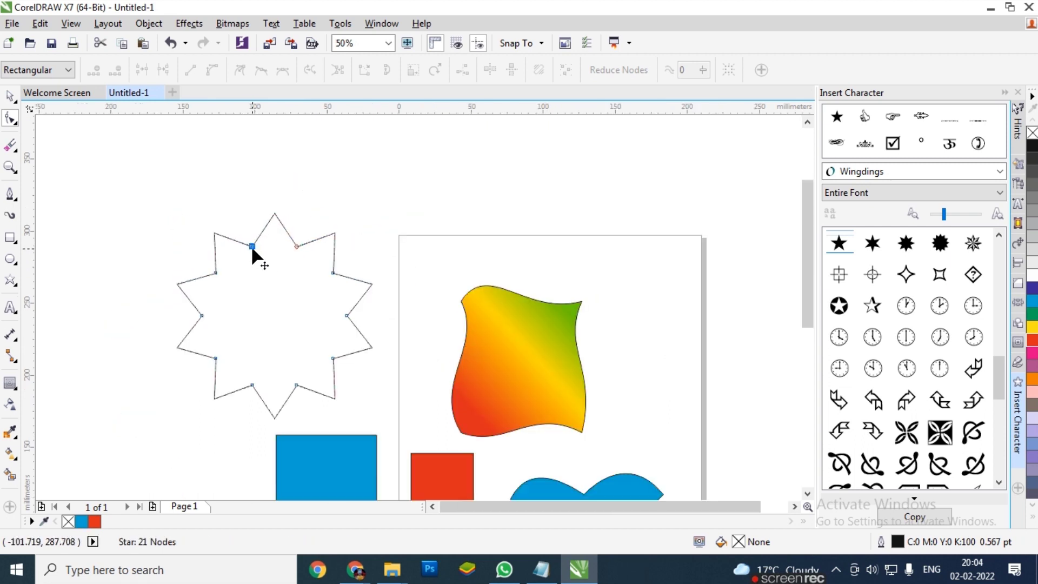
Move the star slightly up and to the right, and create a concentric copy inside it at about two-thirds the size.
key("space")
left_click_drag(317, 281, 327, 266)
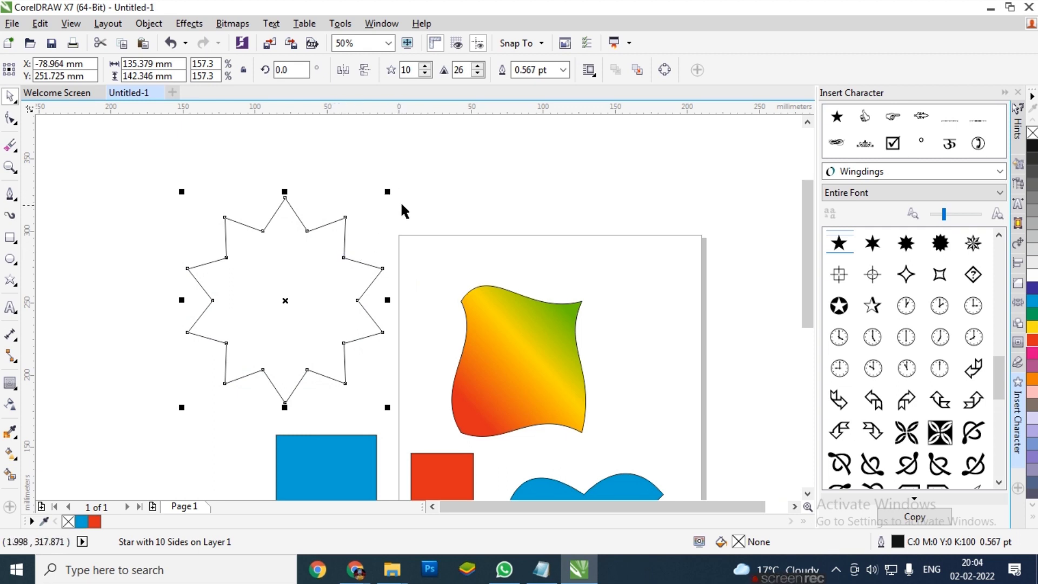
left_click_drag(386, 194, 403, 235)
left_click(294, 283)
scroll(306, 227, "up", 2)
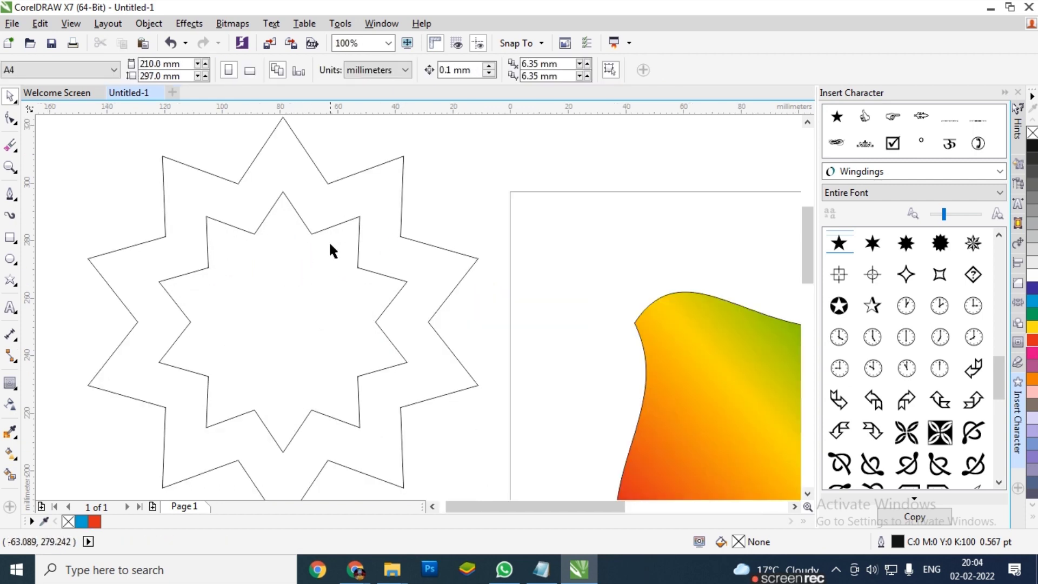
scroll(330, 244, "down", 2)
Fill the area between the two stars with the Smart Fill tool using the blue-gray C:40 M:20 Y:0 K:40.
left_click(10, 474)
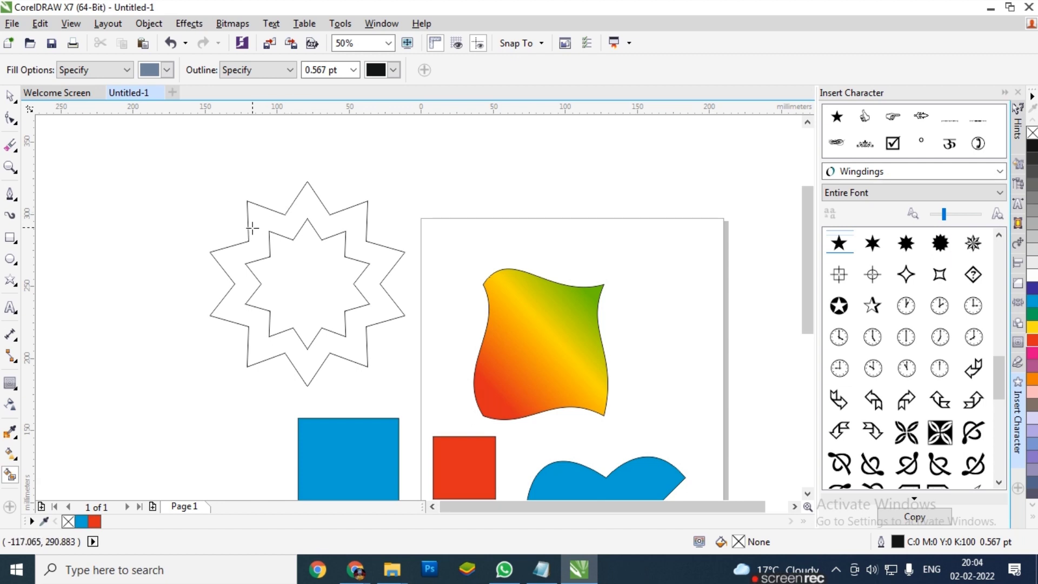
scroll(288, 227, "up", 2)
left_click(313, 204)
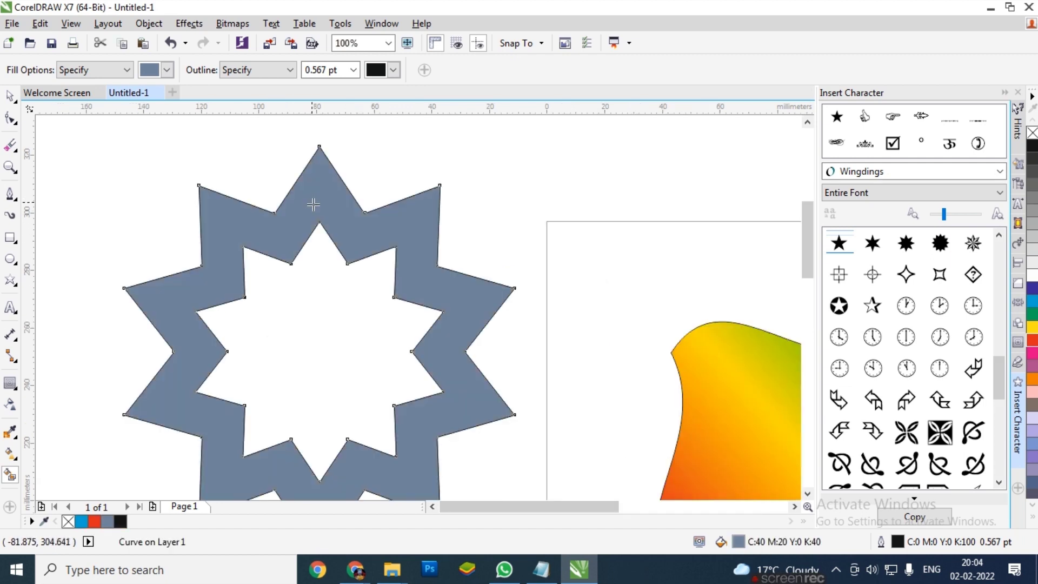
scroll(313, 204, "down", 2)
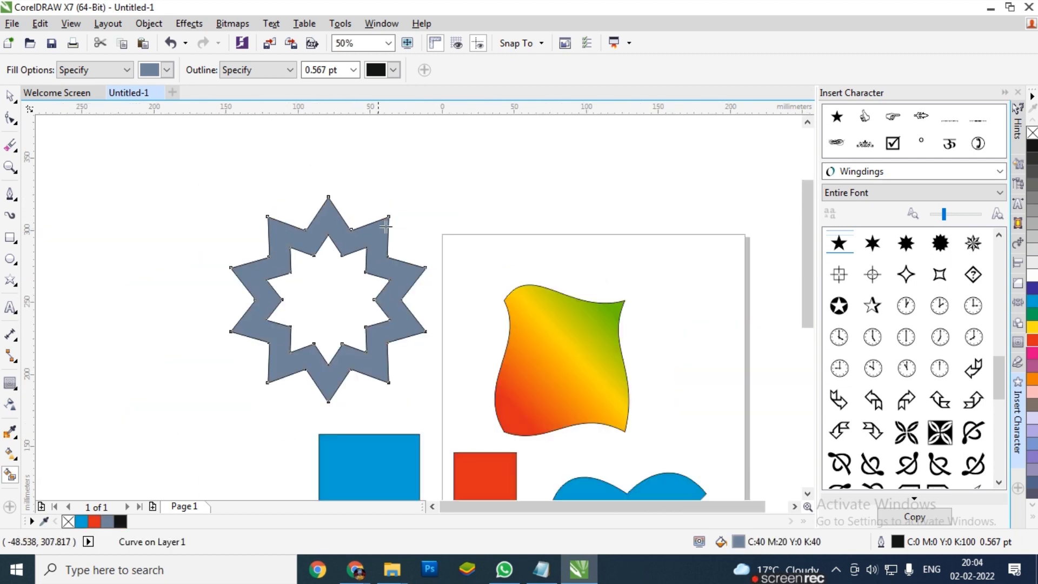
Move the smart-filled star ring left, clear of the two original star outlines.
key("space")
left_click_drag(399, 282, 194, 286)
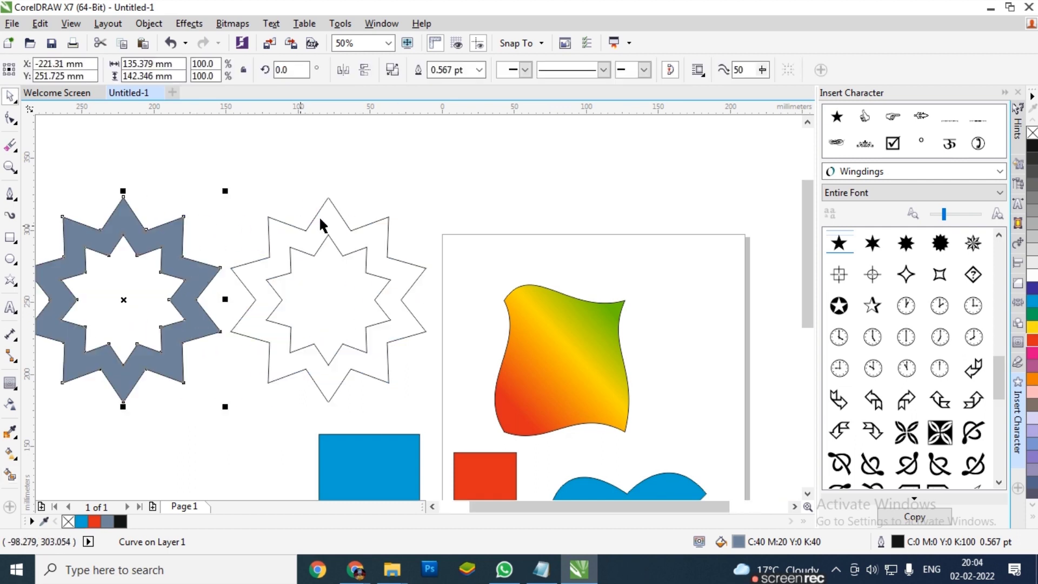
left_click_drag(293, 288, 249, 291)
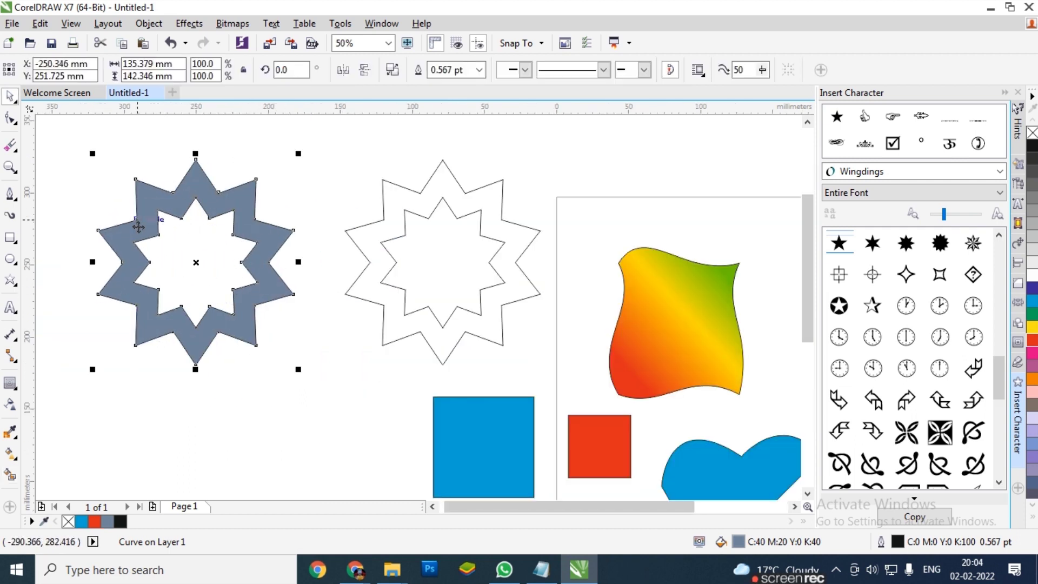
Recolor the star ring blue (C:100 M:100 Y:0 K:0) after trying green, and reposition it at about X -243 mm, Y 253 mm.
left_click(1033, 320)
left_click(1034, 282)
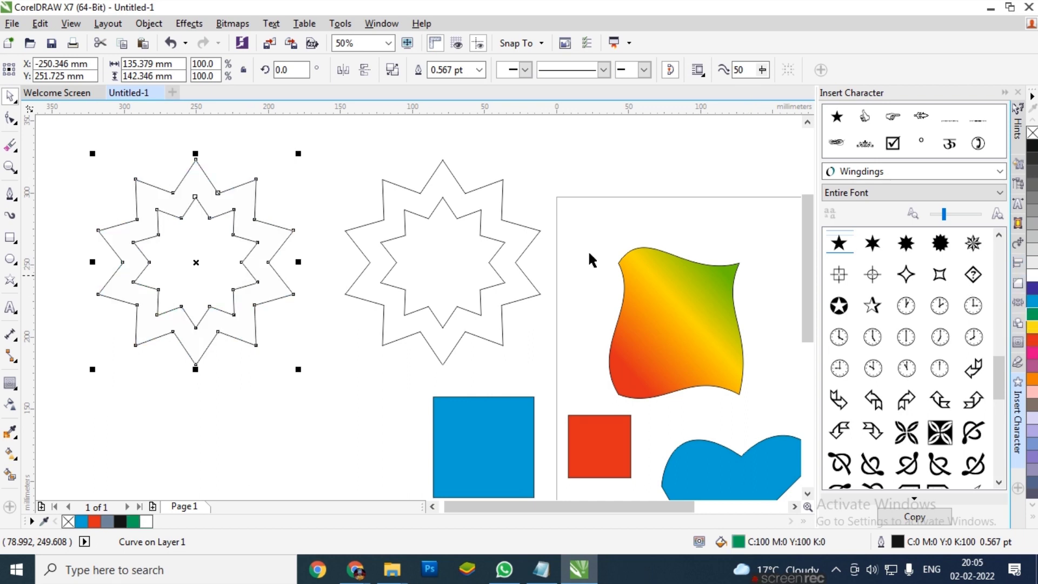
left_click(1034, 288)
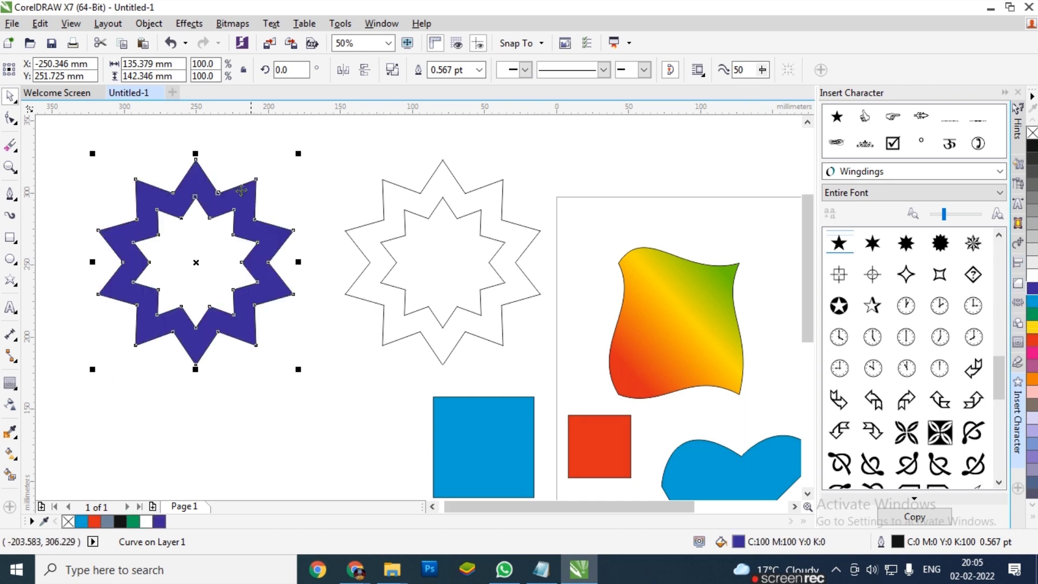
left_click_drag(258, 303, 206, 369)
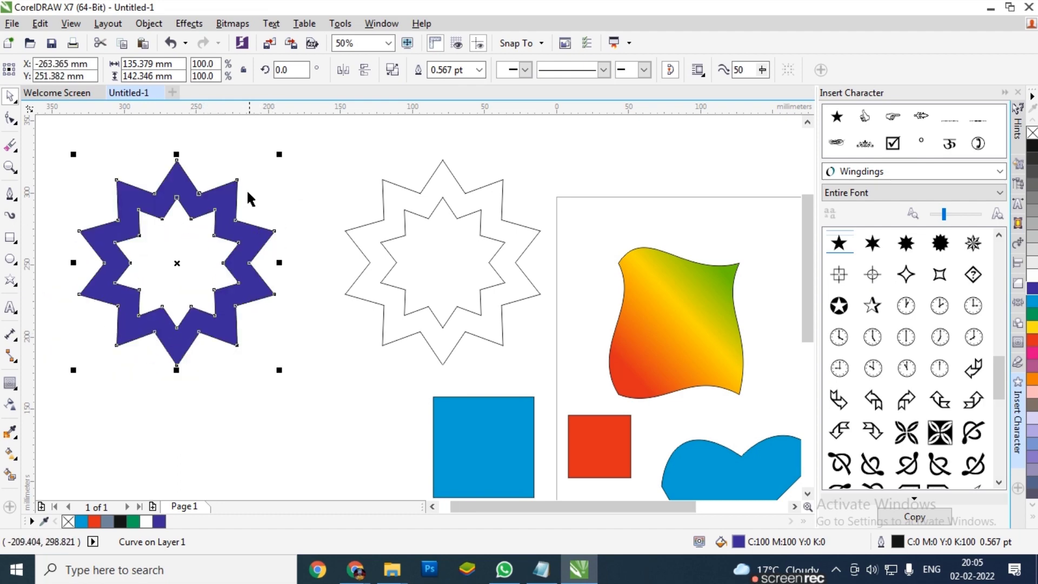
left_click_drag(241, 239, 271, 236)
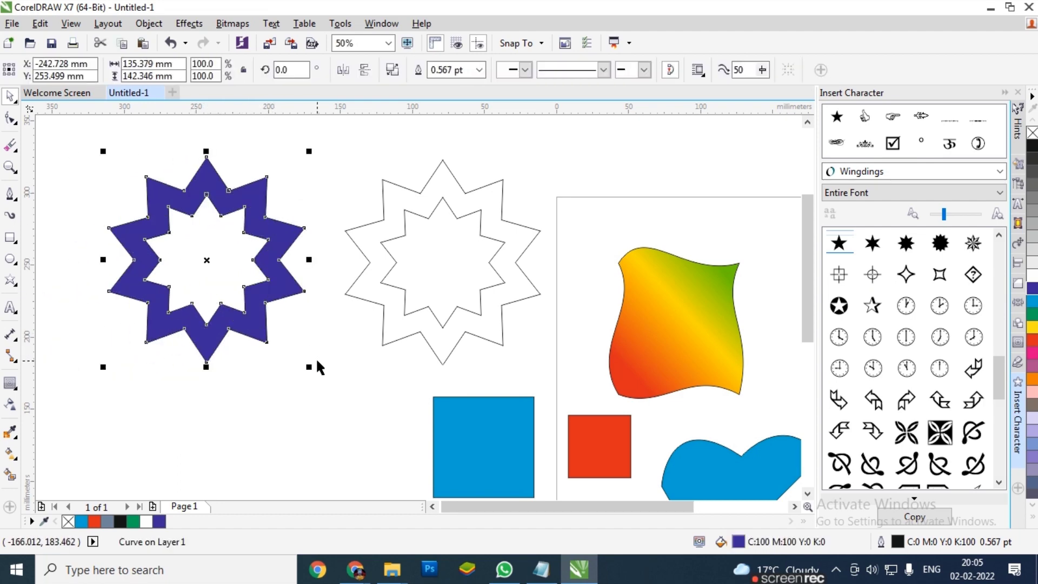
Create a concentric copy of the blue star ring inside it, scaled to about half size (about 68 by 71 mm).
scroll(297, 212, "up", 2)
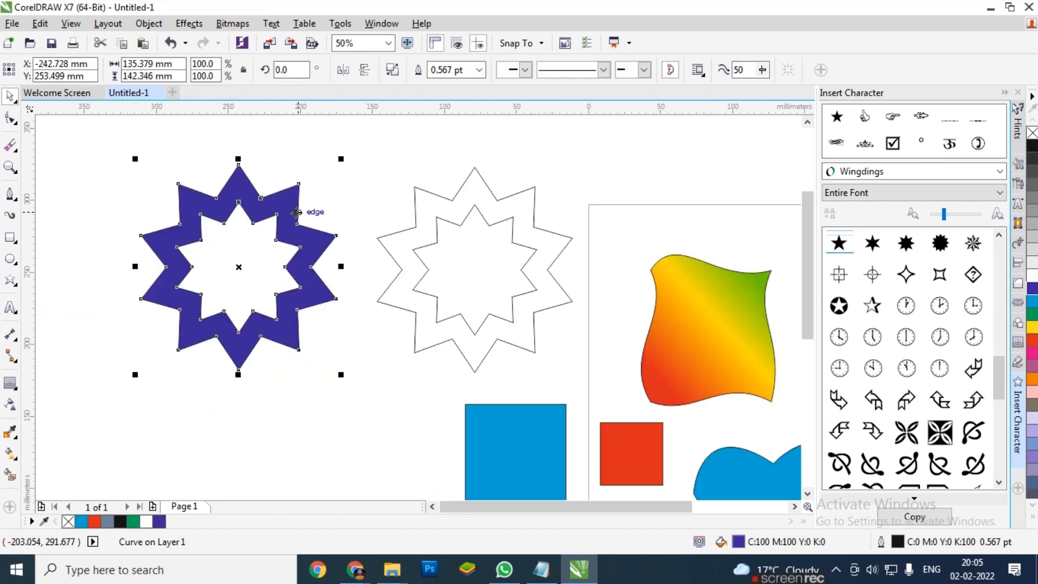
left_click_drag(340, 164, 297, 215)
scroll(231, 264, "up", 2)
scroll(266, 251, "down", 4)
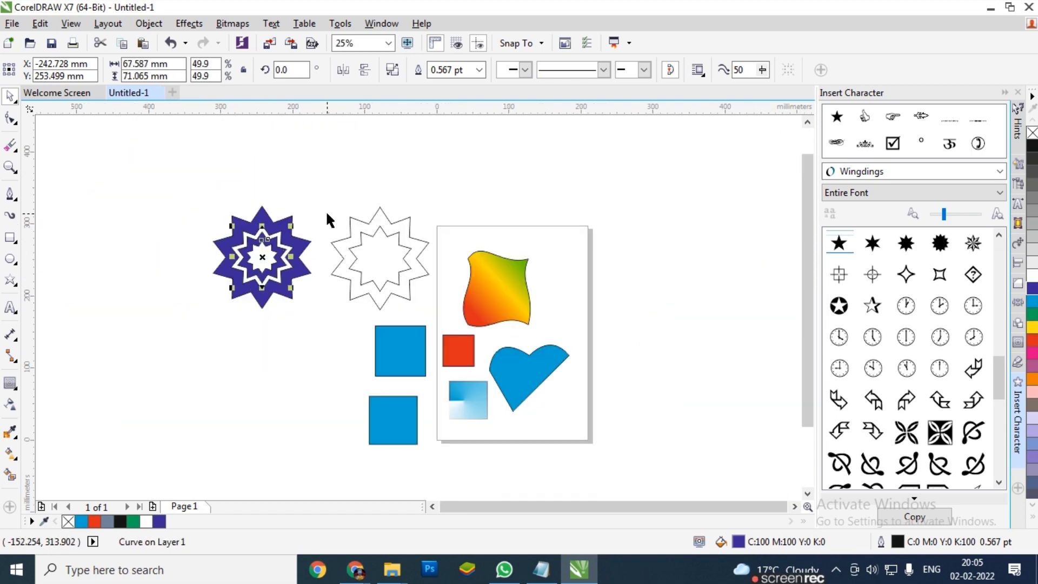
left_click(328, 219)
scroll(297, 264, "up", 2)
scroll(232, 248, "up", 2)
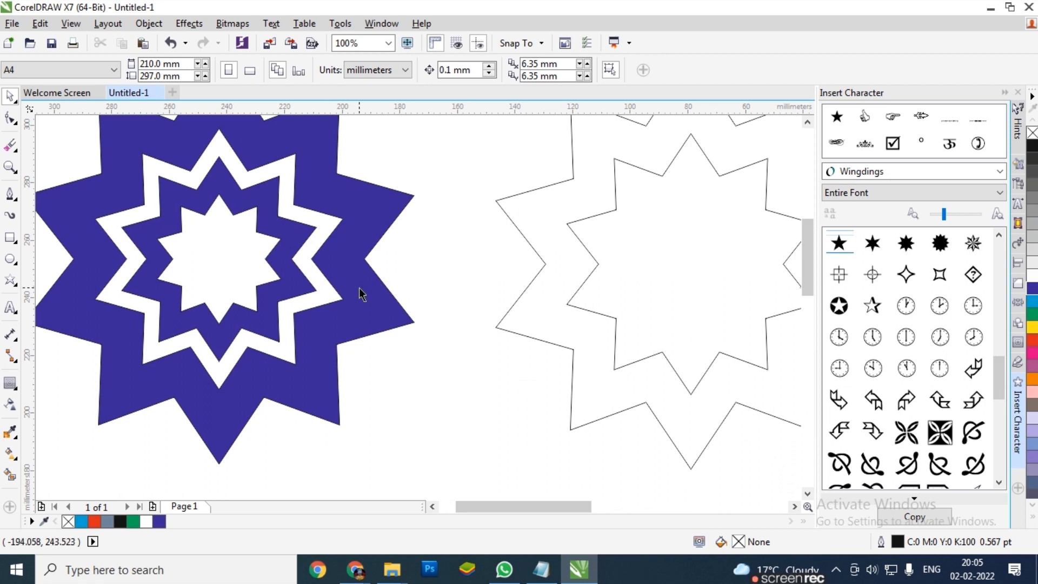
scroll(360, 294, "down", 2)
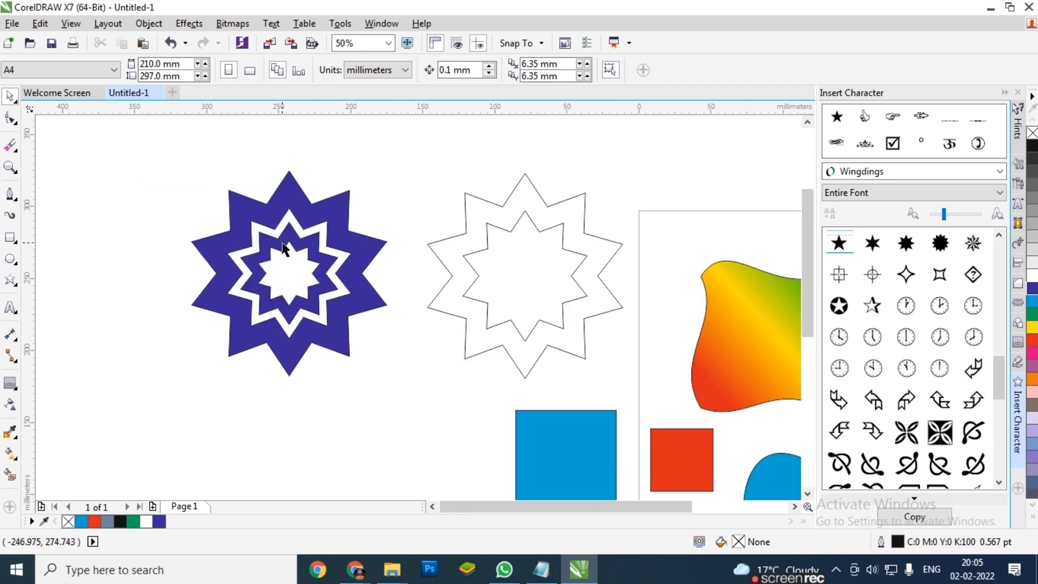
left_click(10, 476)
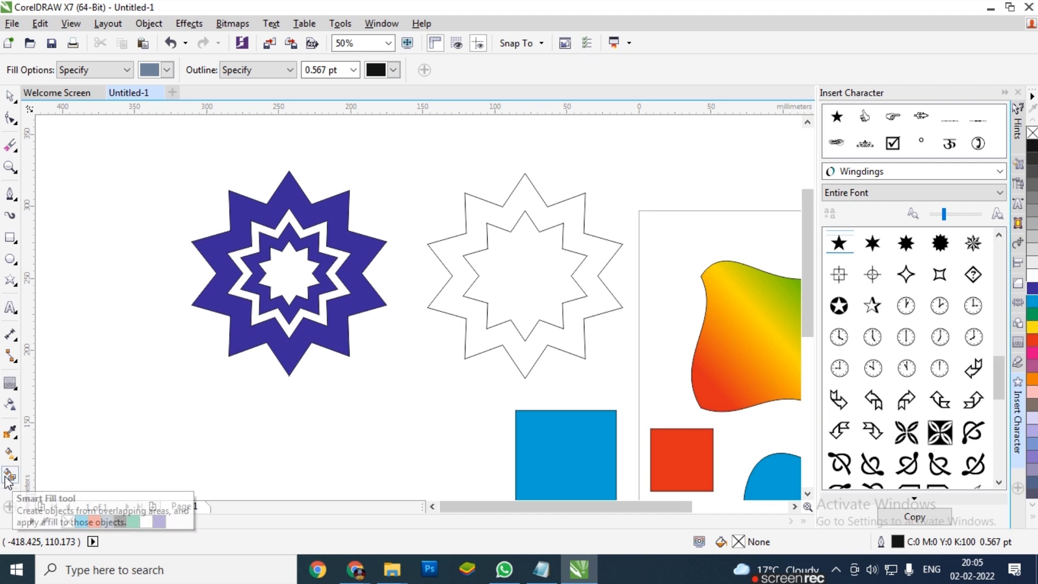
key("space")
scroll(258, 299, "down", 2)
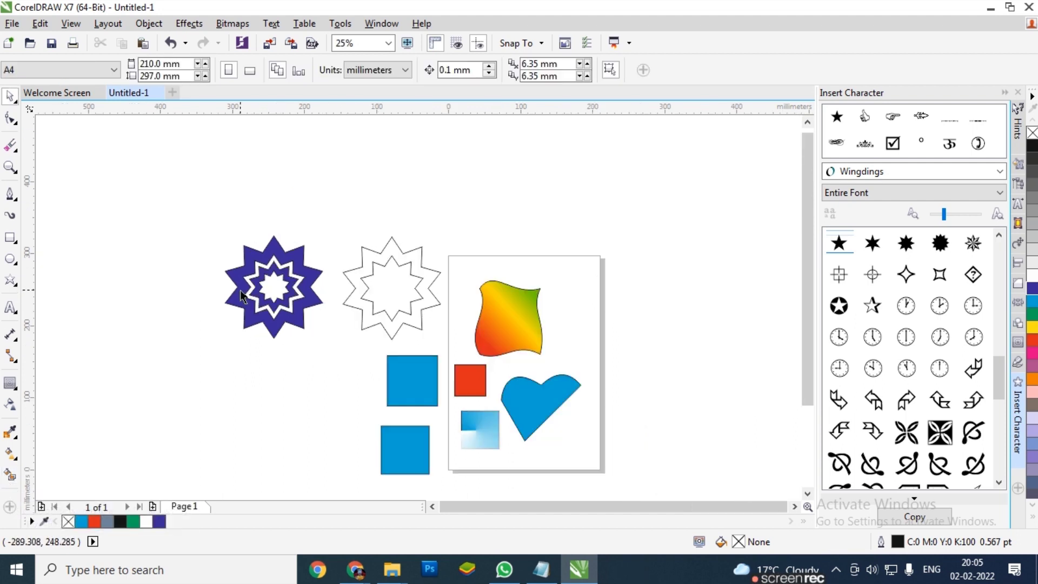
left_click_drag(190, 216, 335, 369)
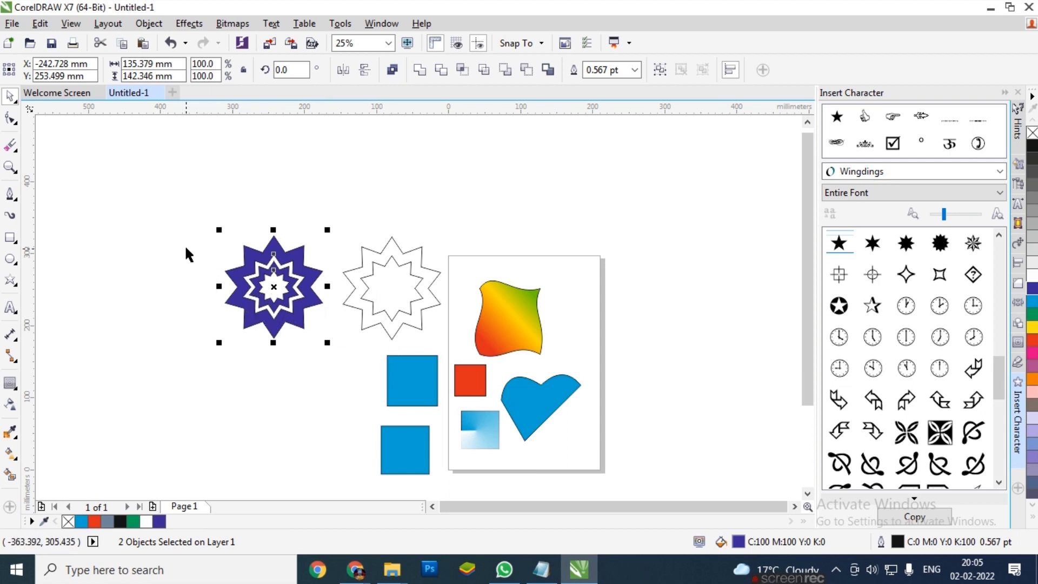
left_click_drag(211, 192, 629, 452)
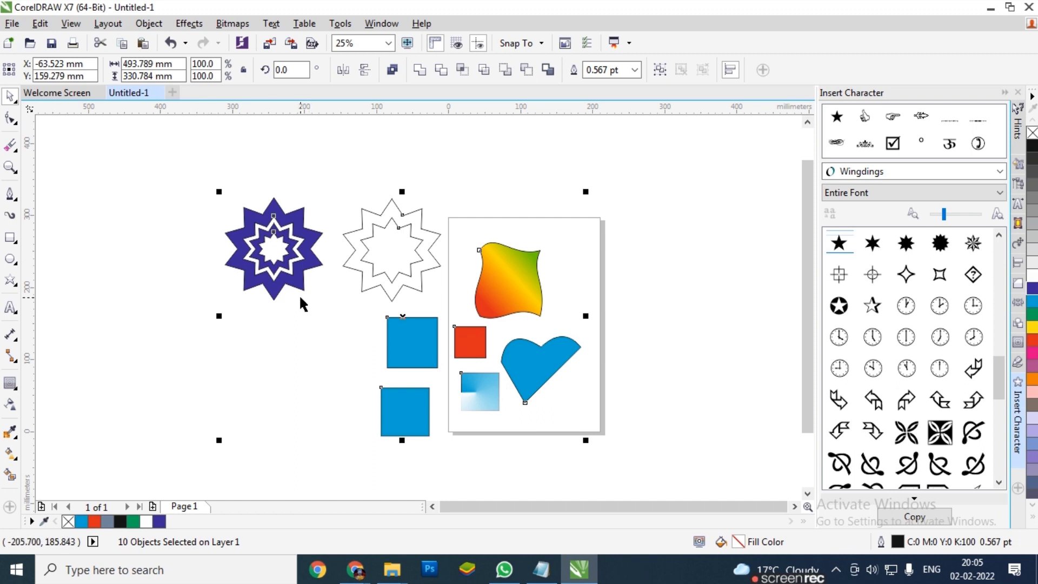
left_click(78, 194)
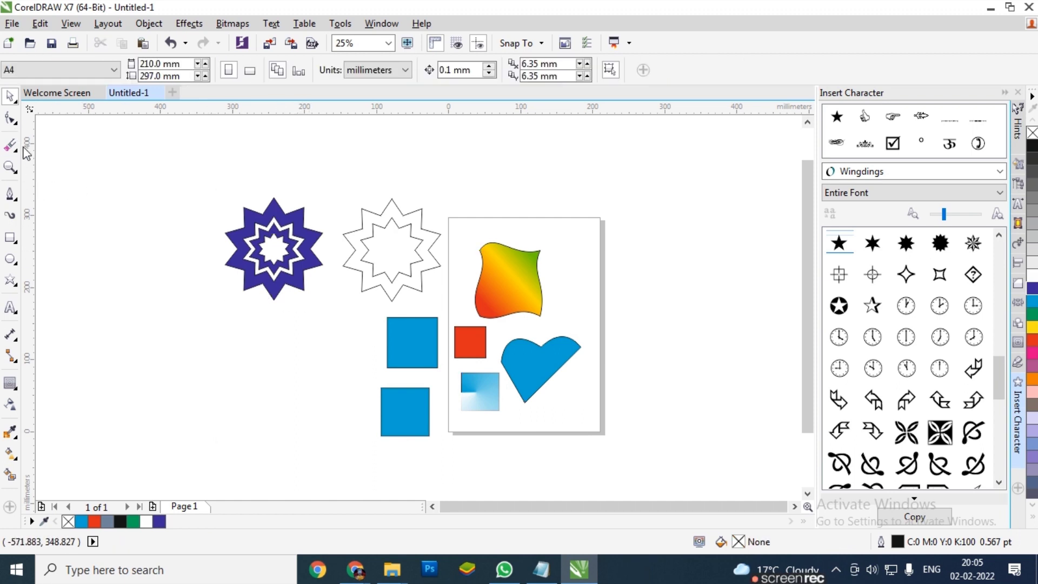